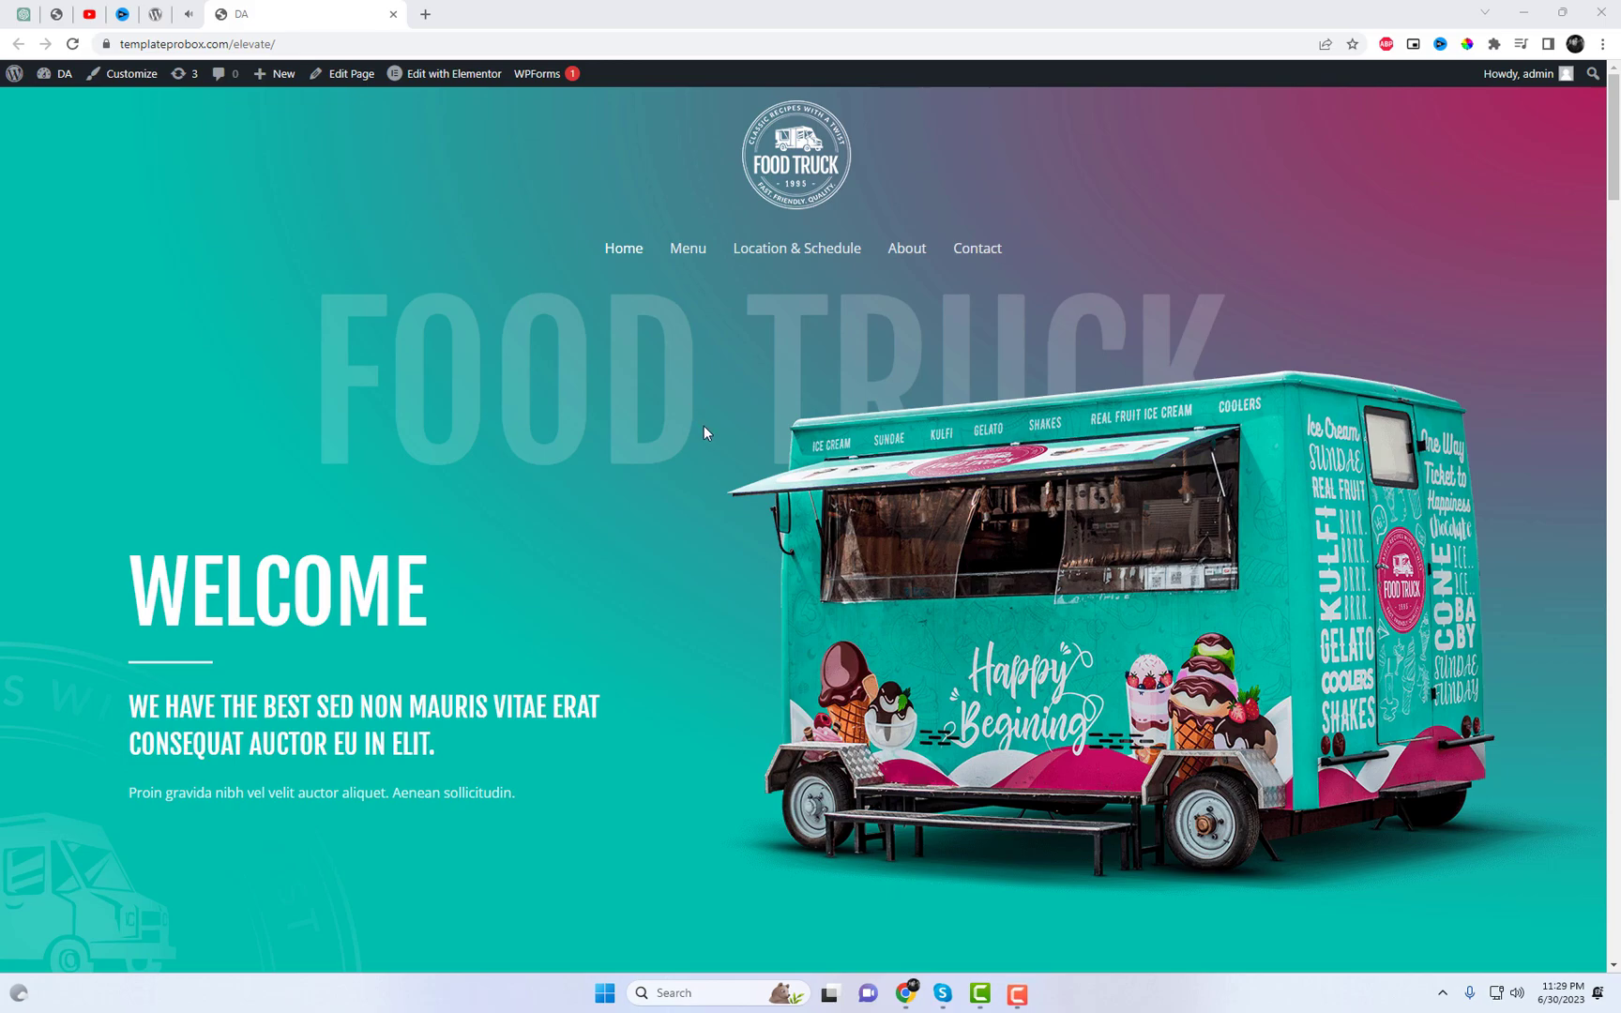
Step: Open the WordPress site dashboard in a new browser tab
scroll(766, 542, down, 7)
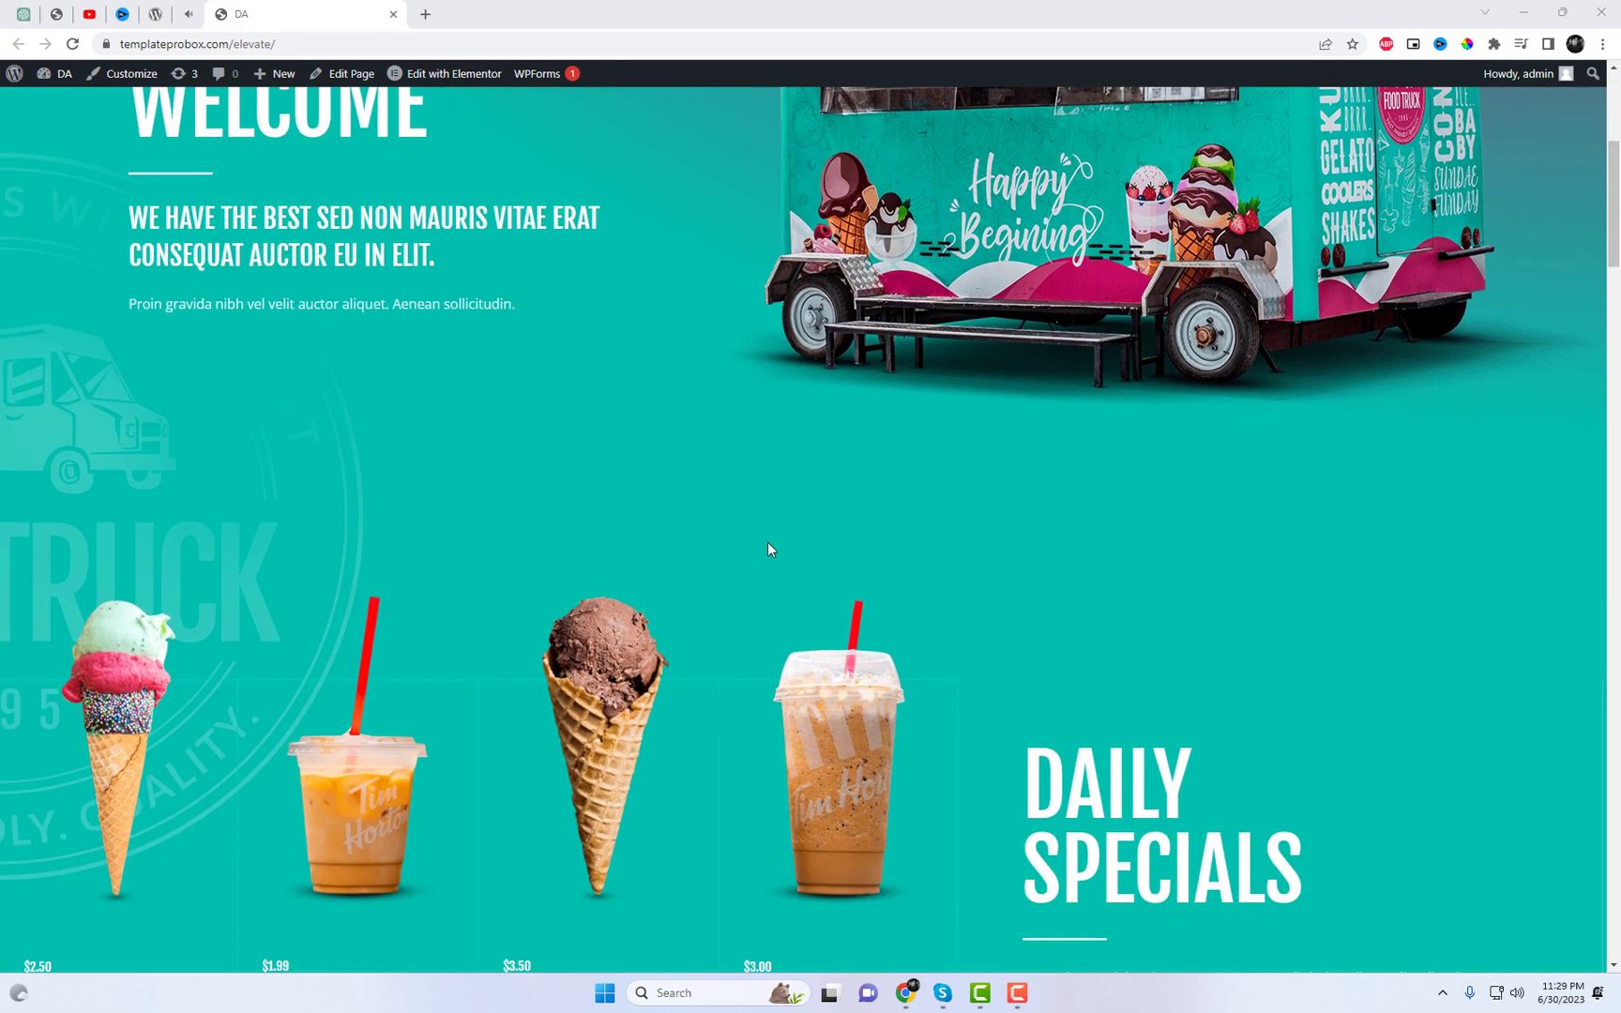
scroll(767, 551, down, 1)
mouse_move(56, 77)
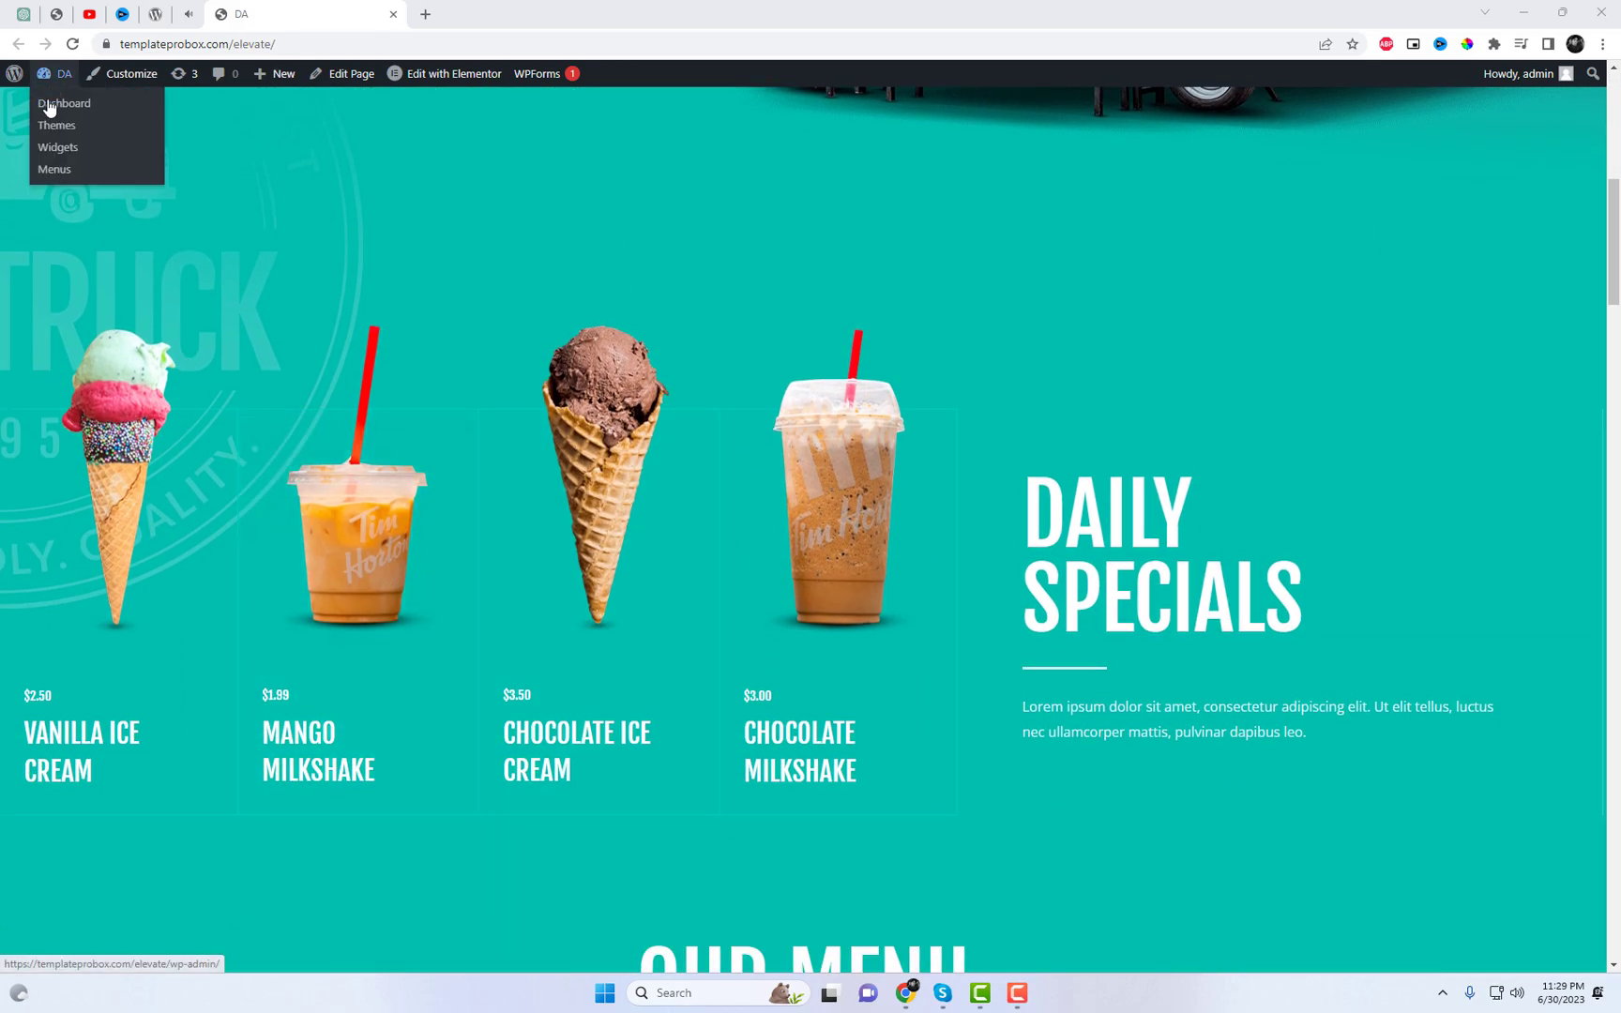
right_click(53, 113)
click(94, 122)
drag(469, 15, 276, 5)
Step: Search Add New Plugins for OoohBoi Steroids for Elementor, install it and activate it
mouse_move(38, 670)
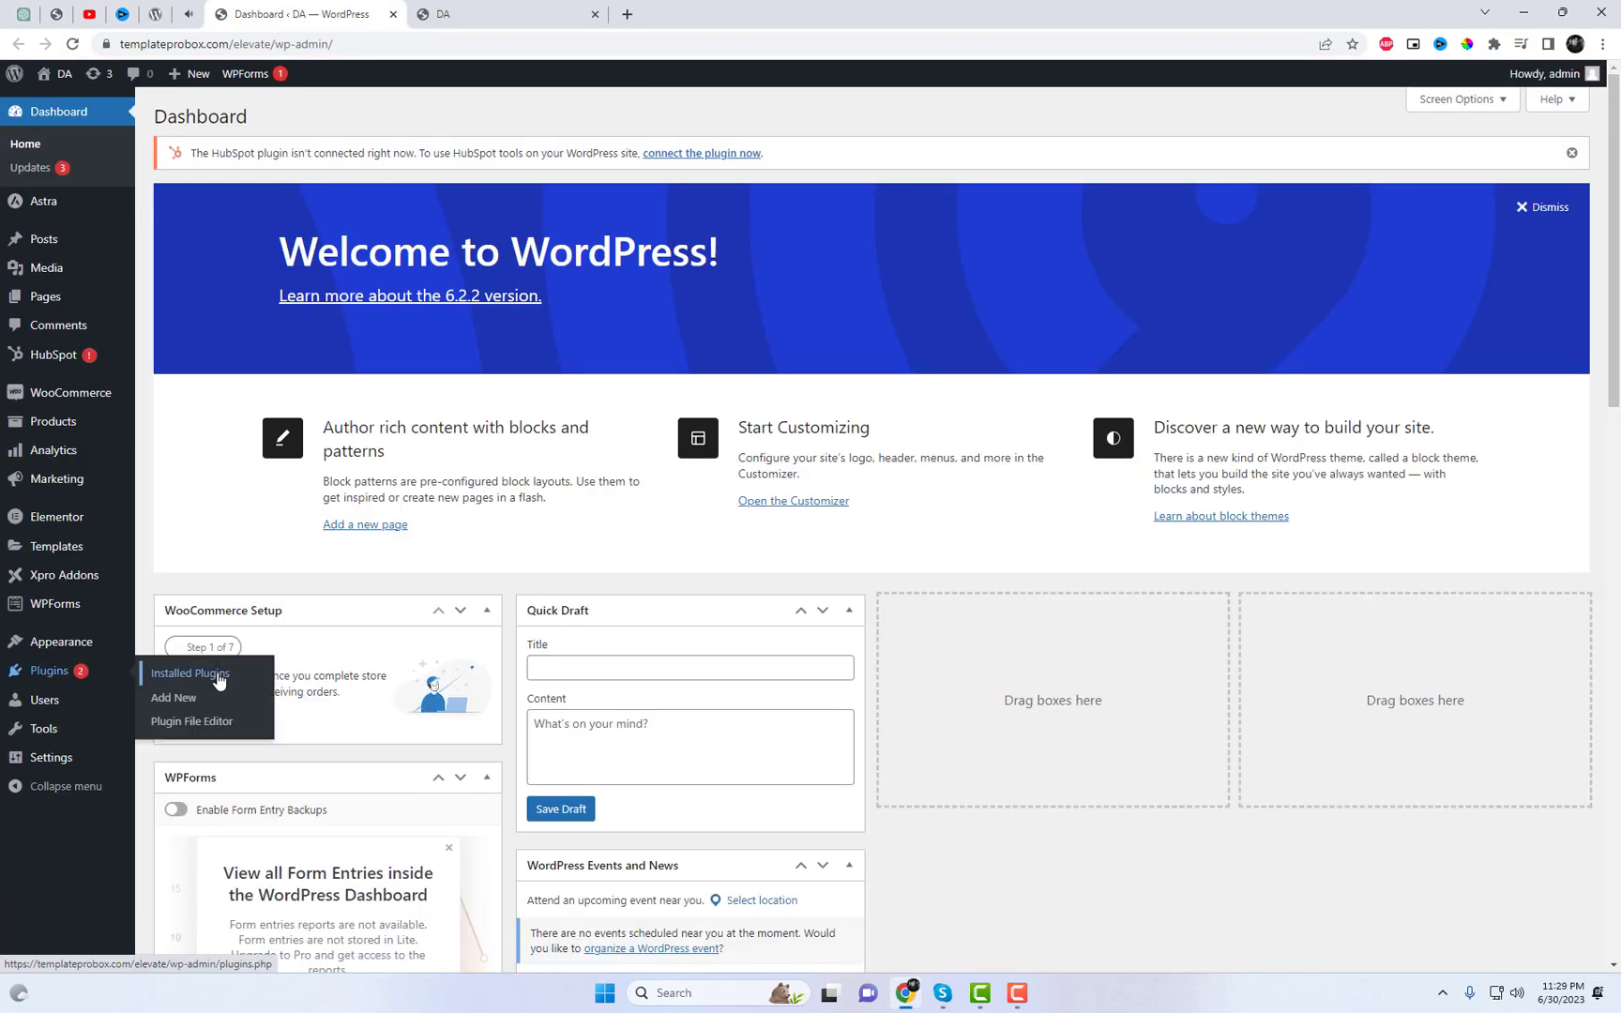
click(189, 673)
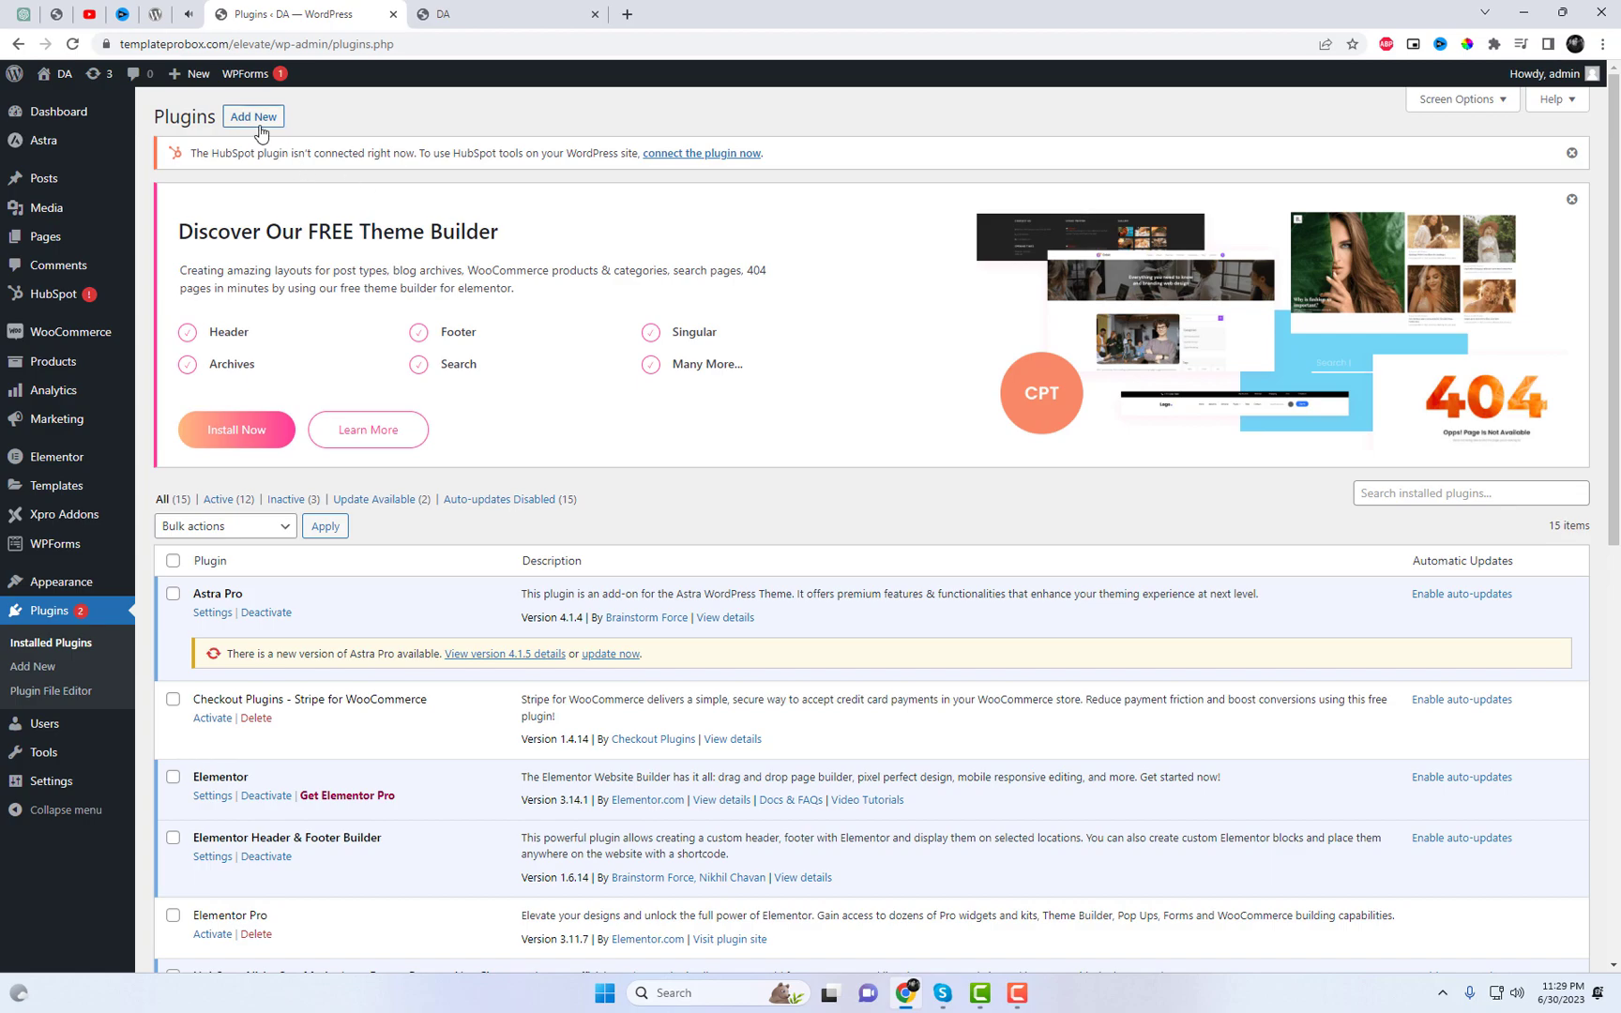
click(260, 126)
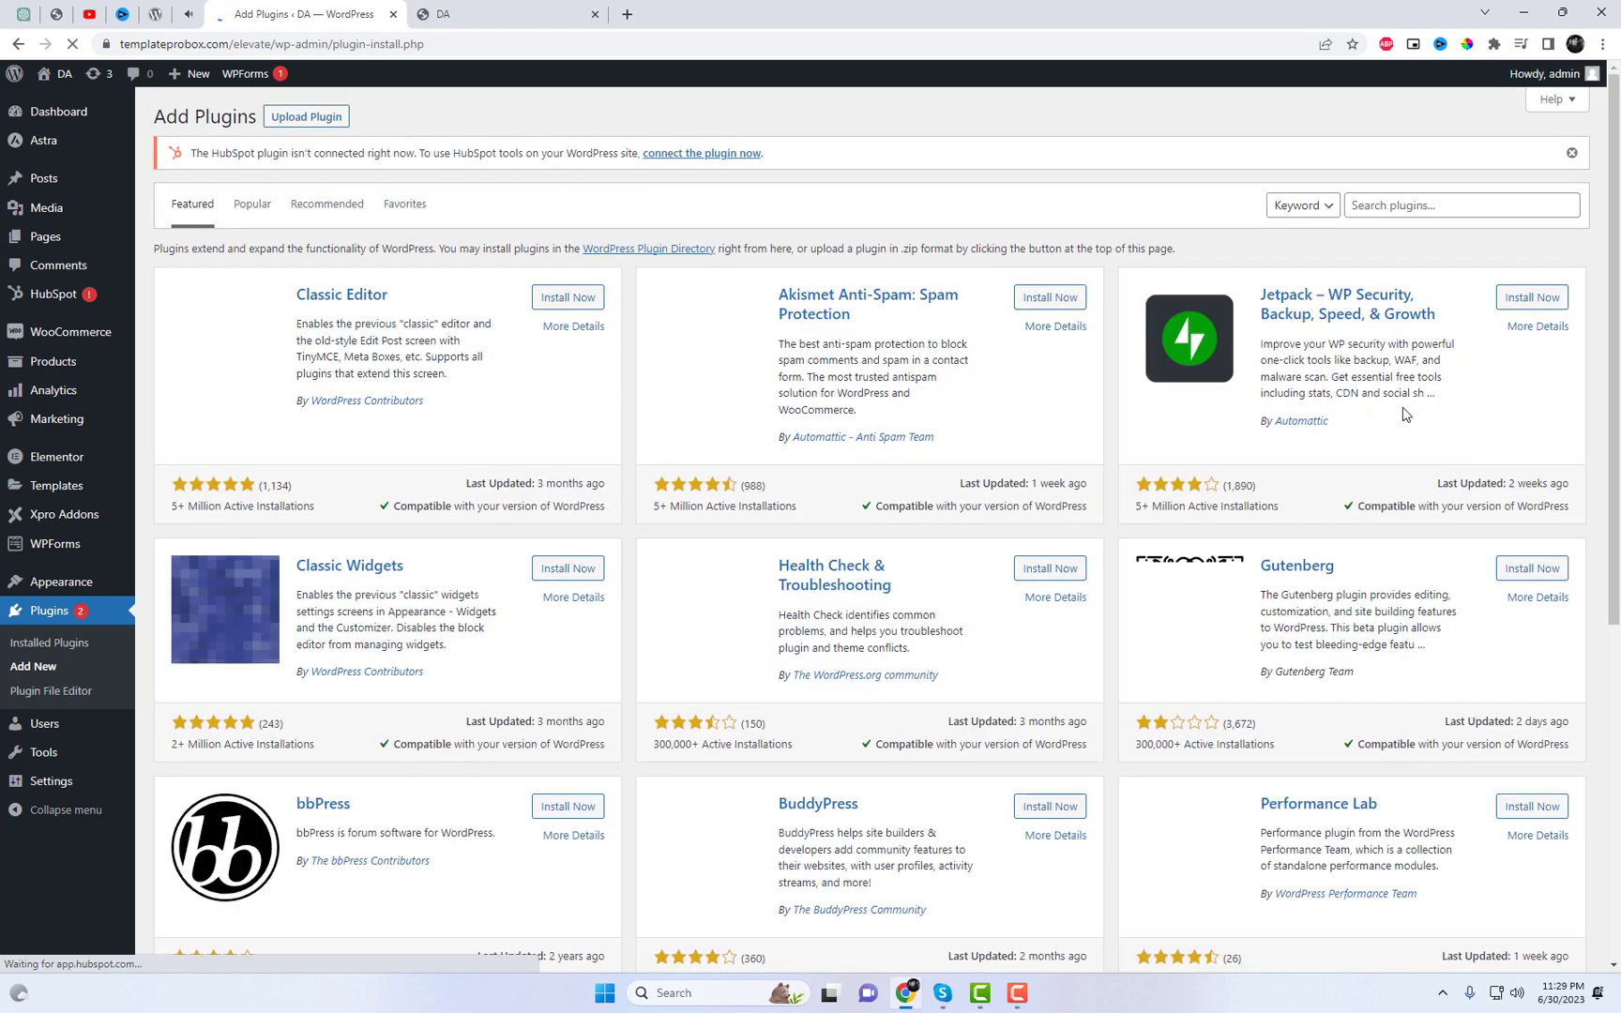
click(1391, 204)
key(Down)
key(Down)
key(Return)
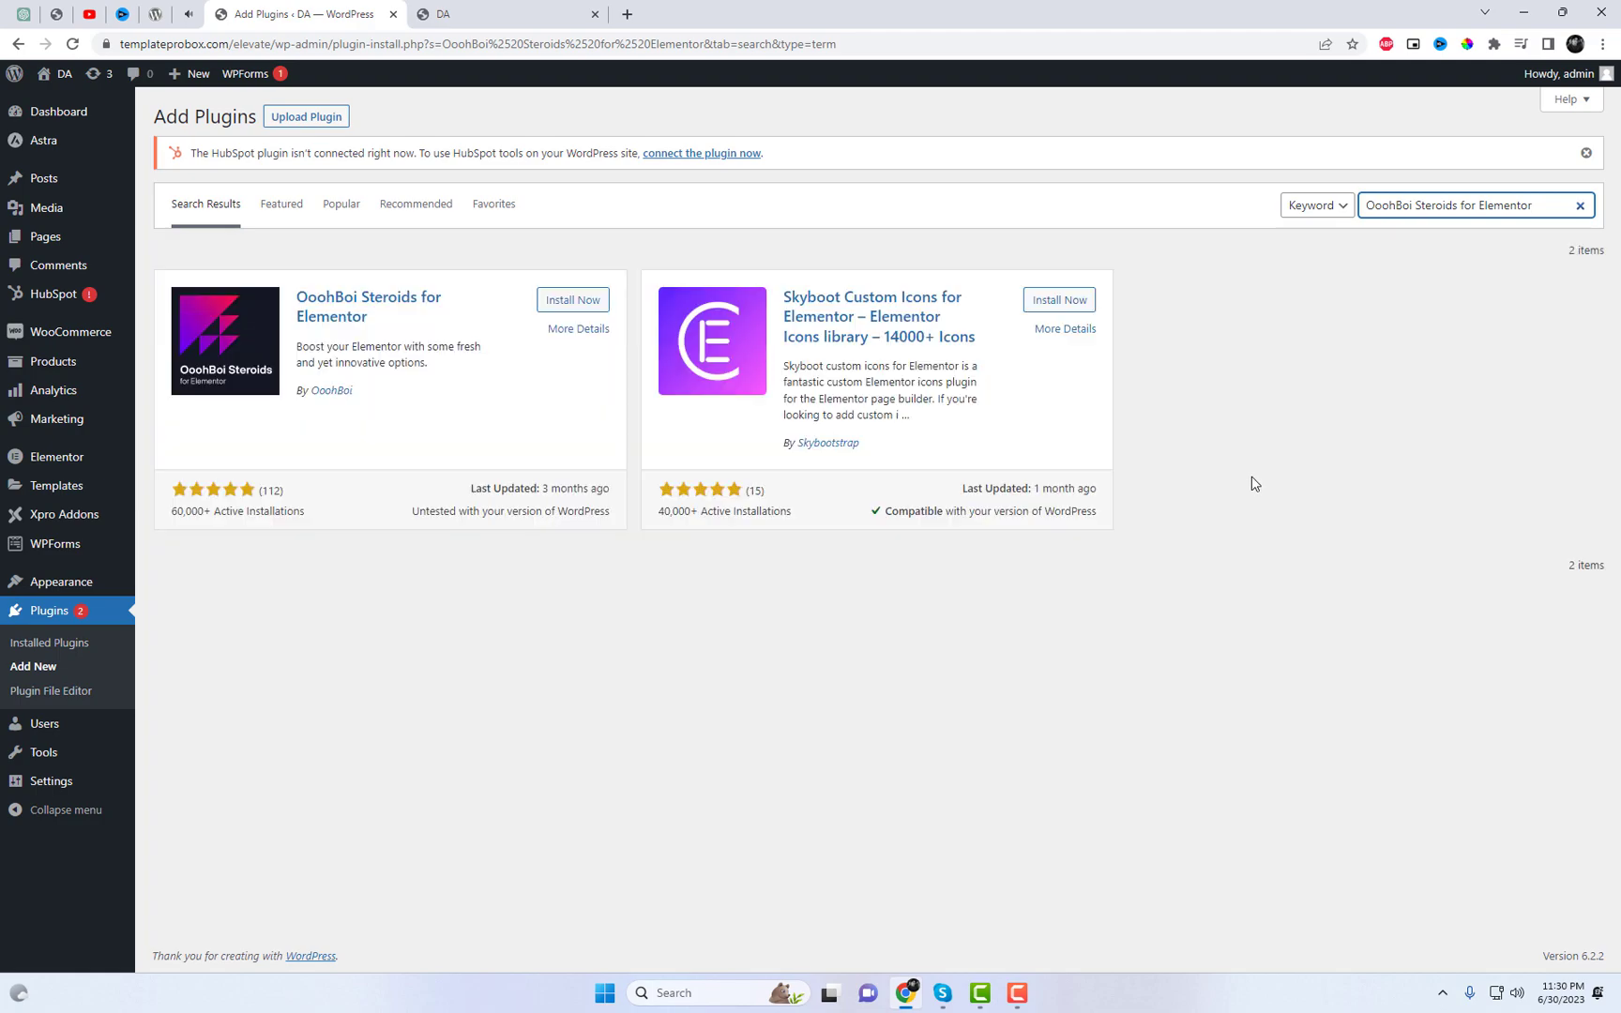
click(561, 302)
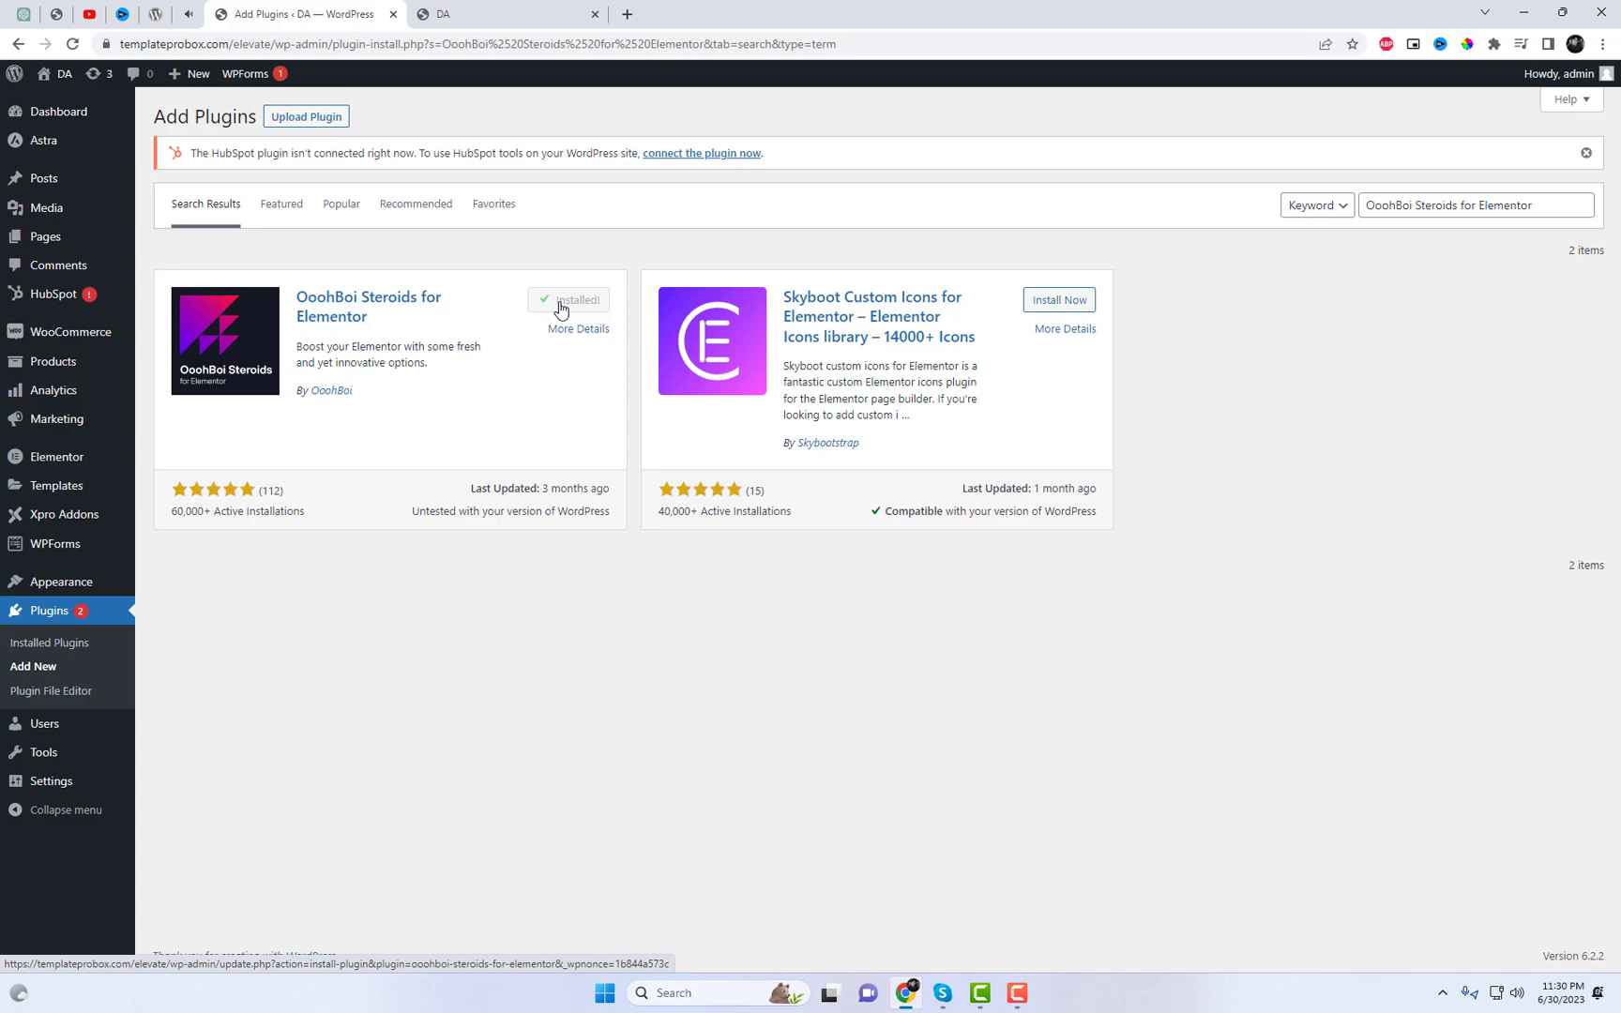
click(560, 302)
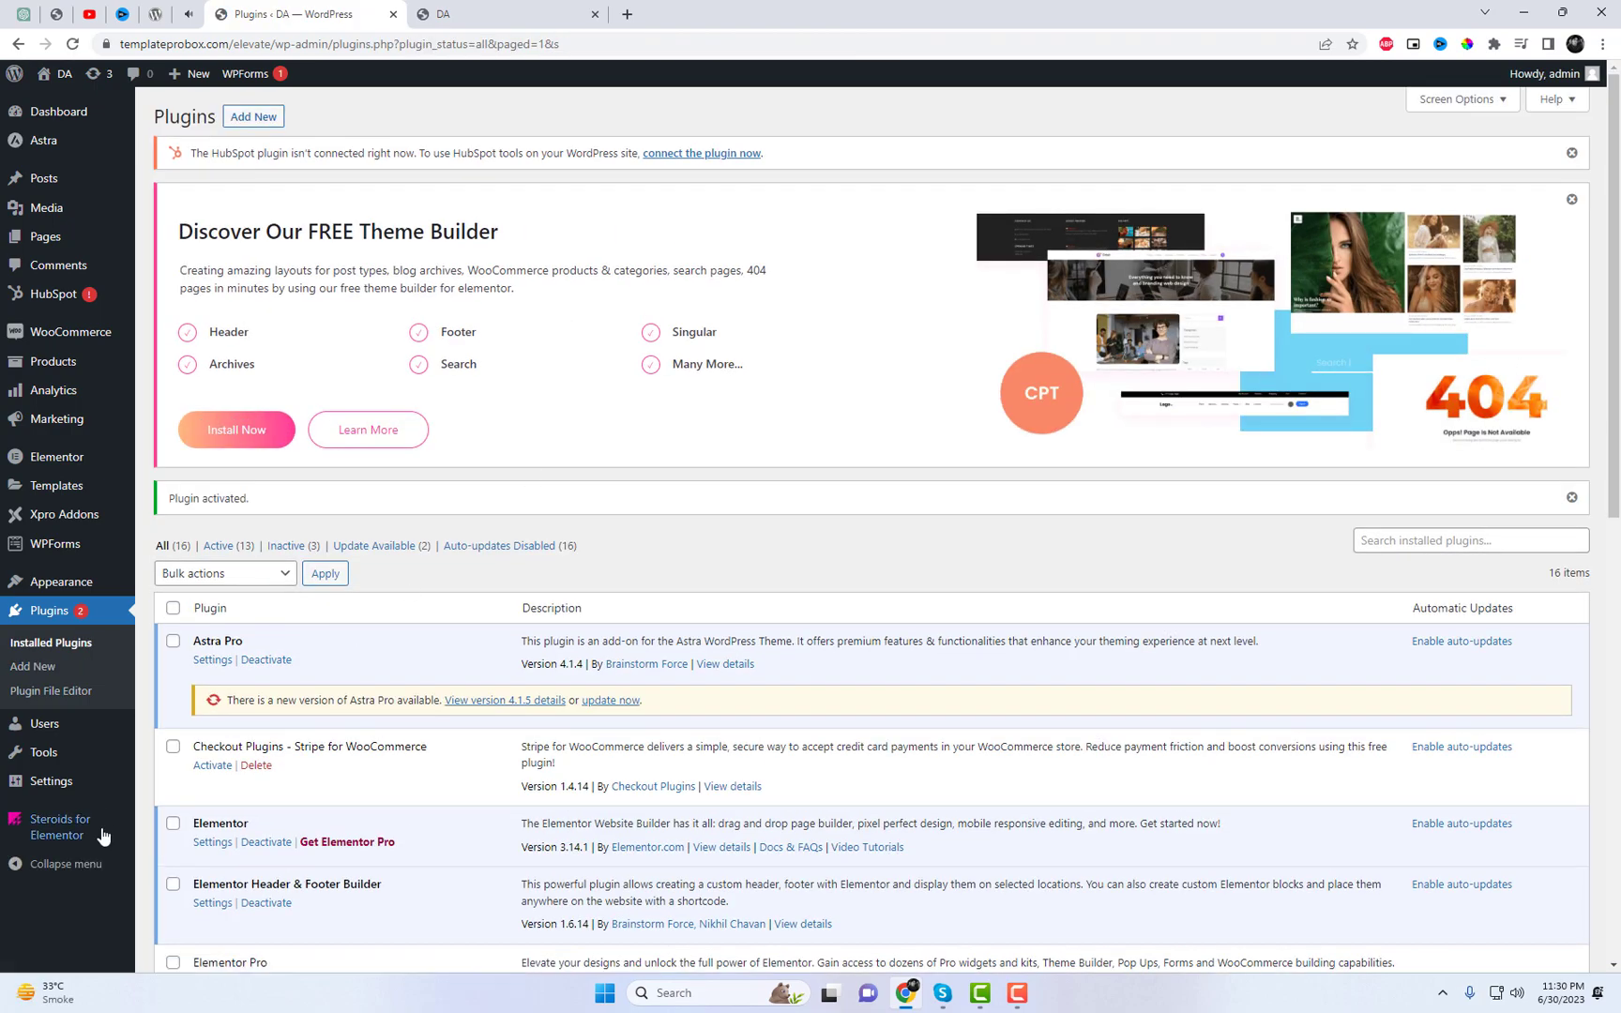
Step: Enable Shadough under Steroids for Elementor's Manage Extensions, save settings, and return to the homepage tab
click(52, 835)
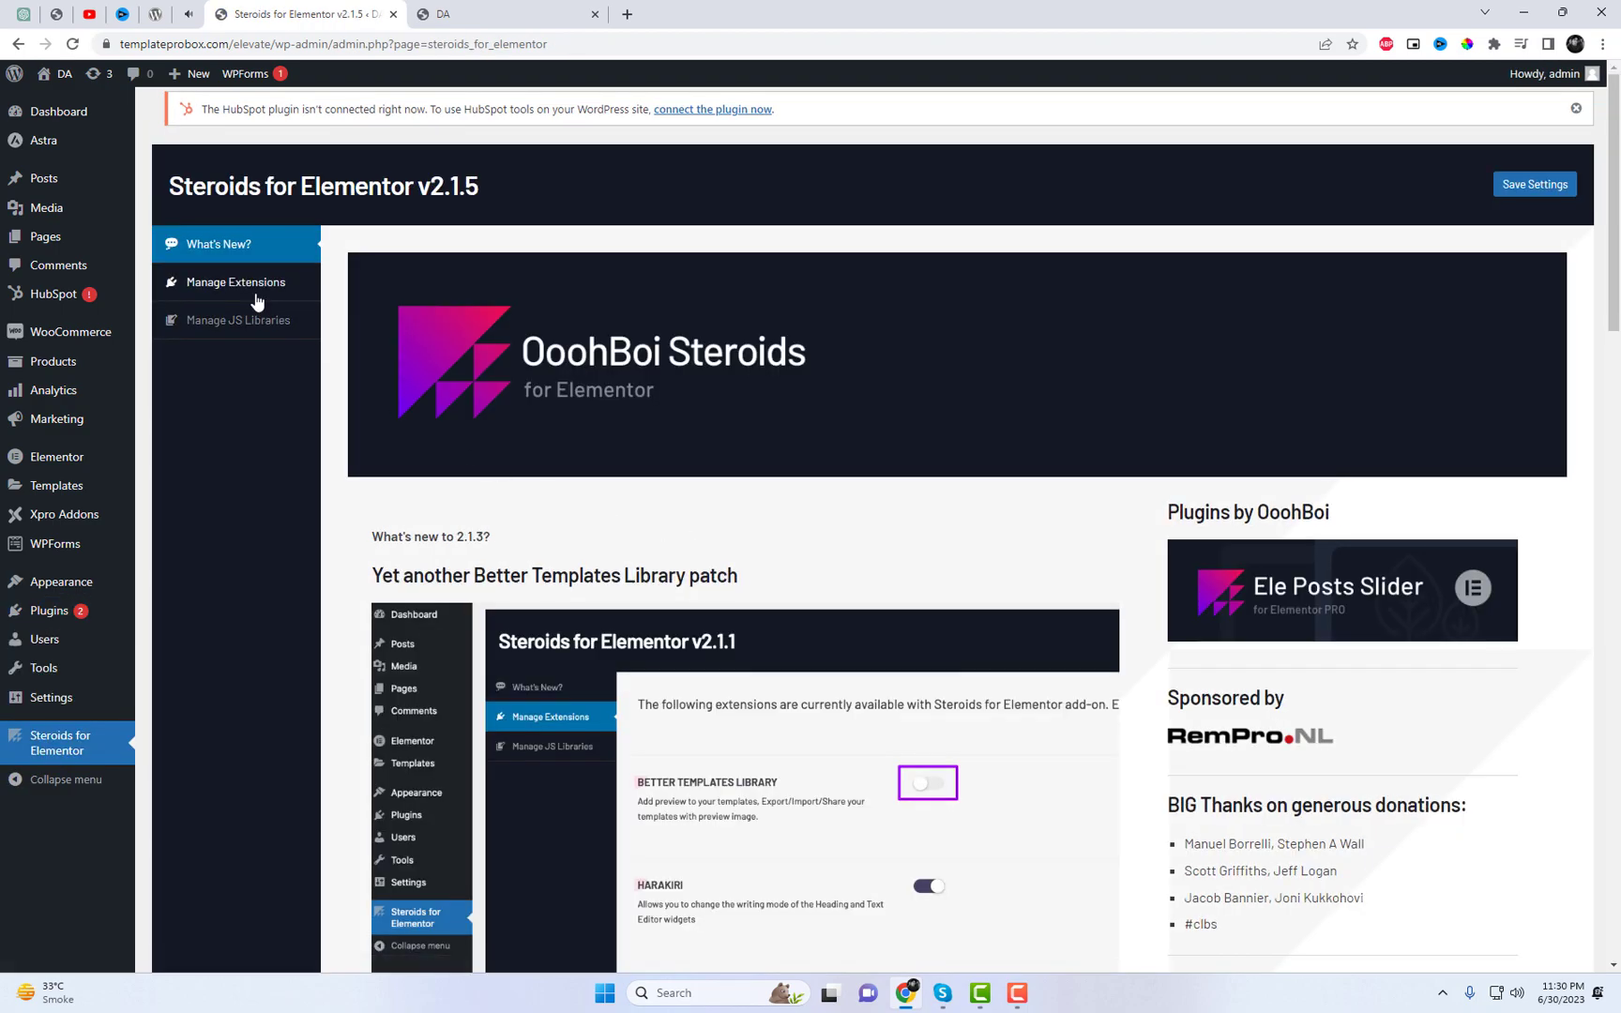
click(255, 294)
scroll(839, 702, down, 20)
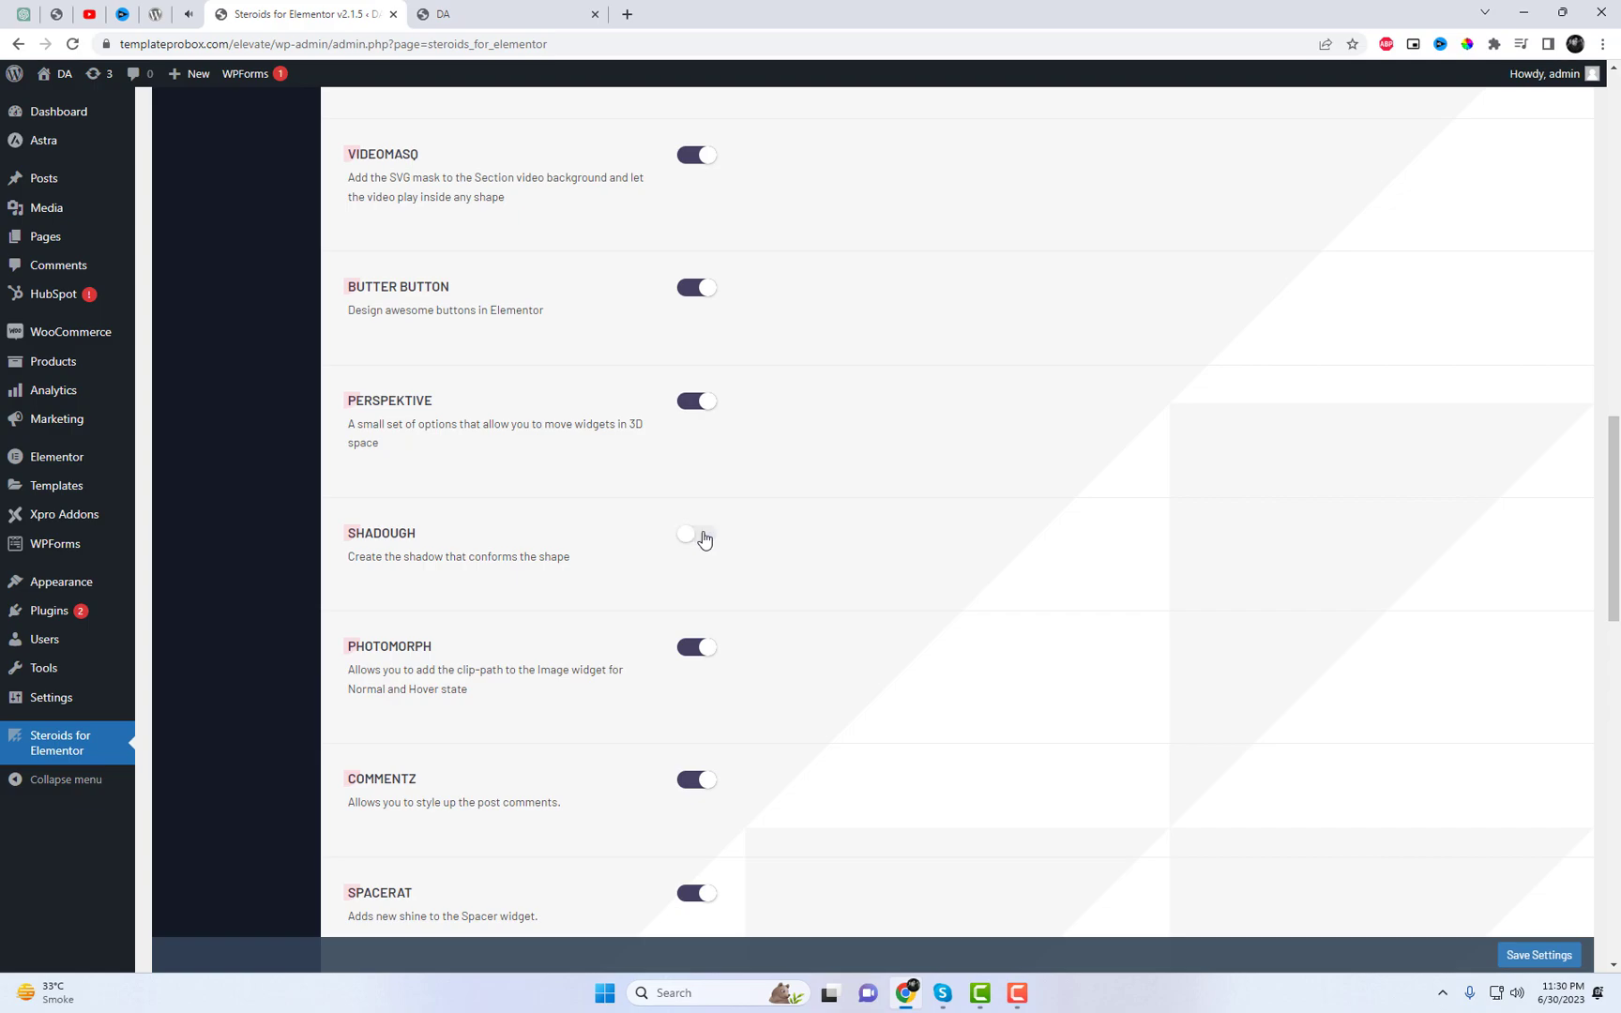
drag(354, 555, 571, 557)
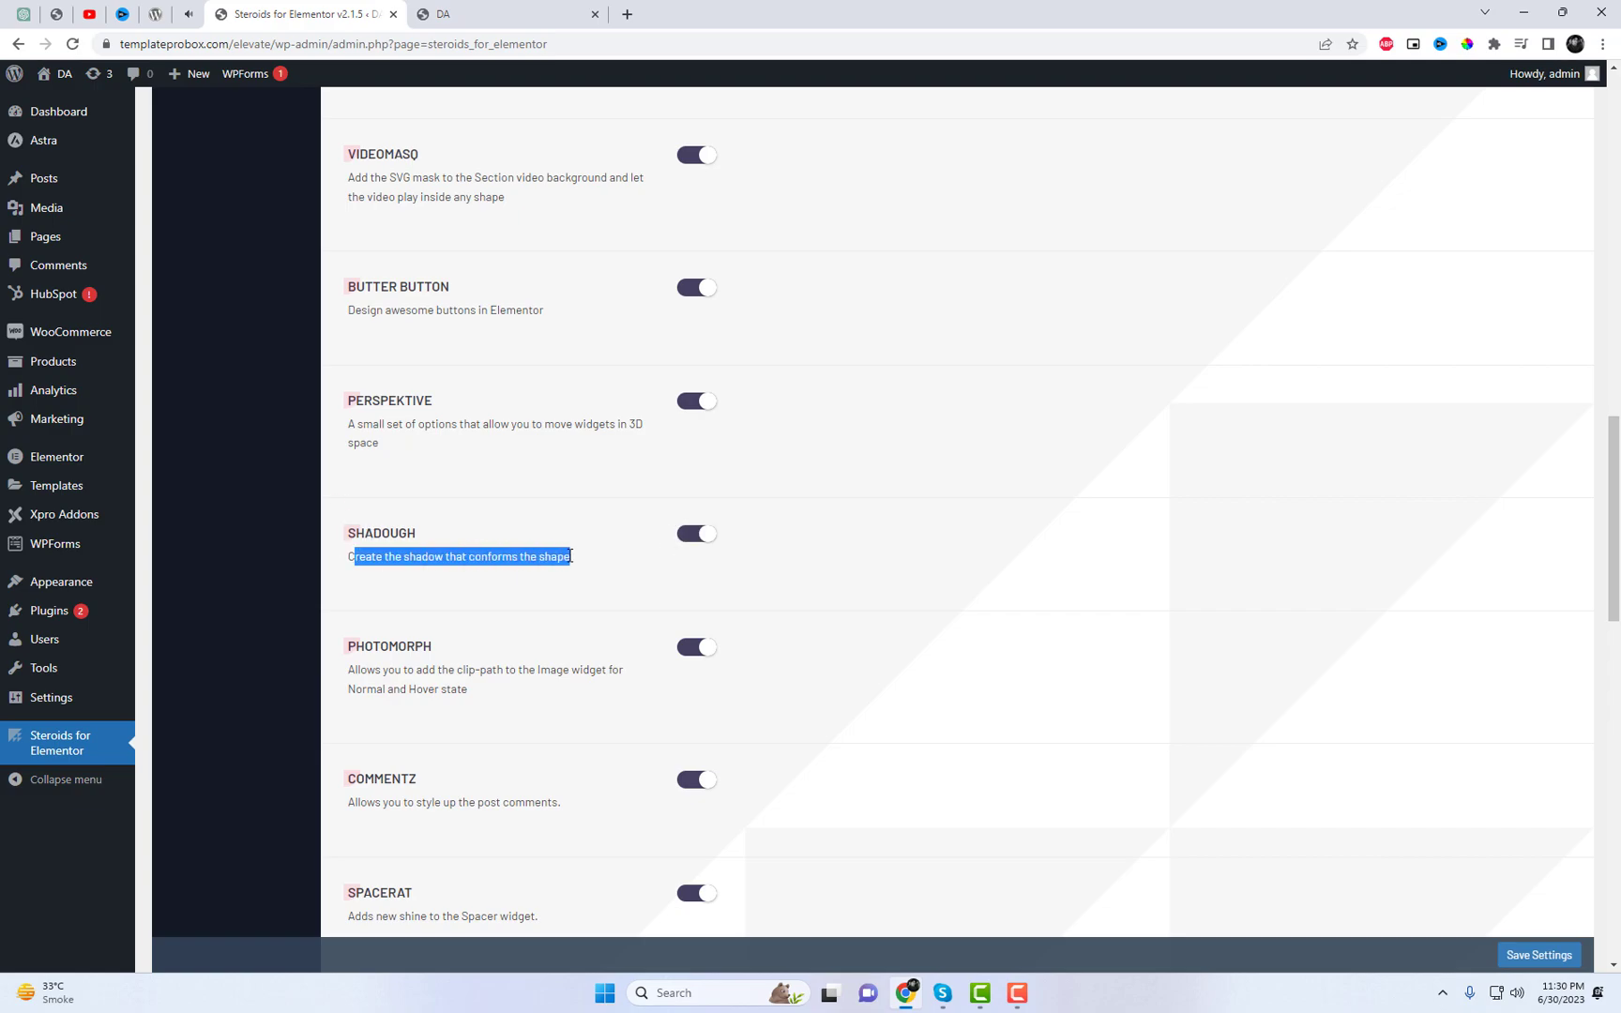
click(1543, 954)
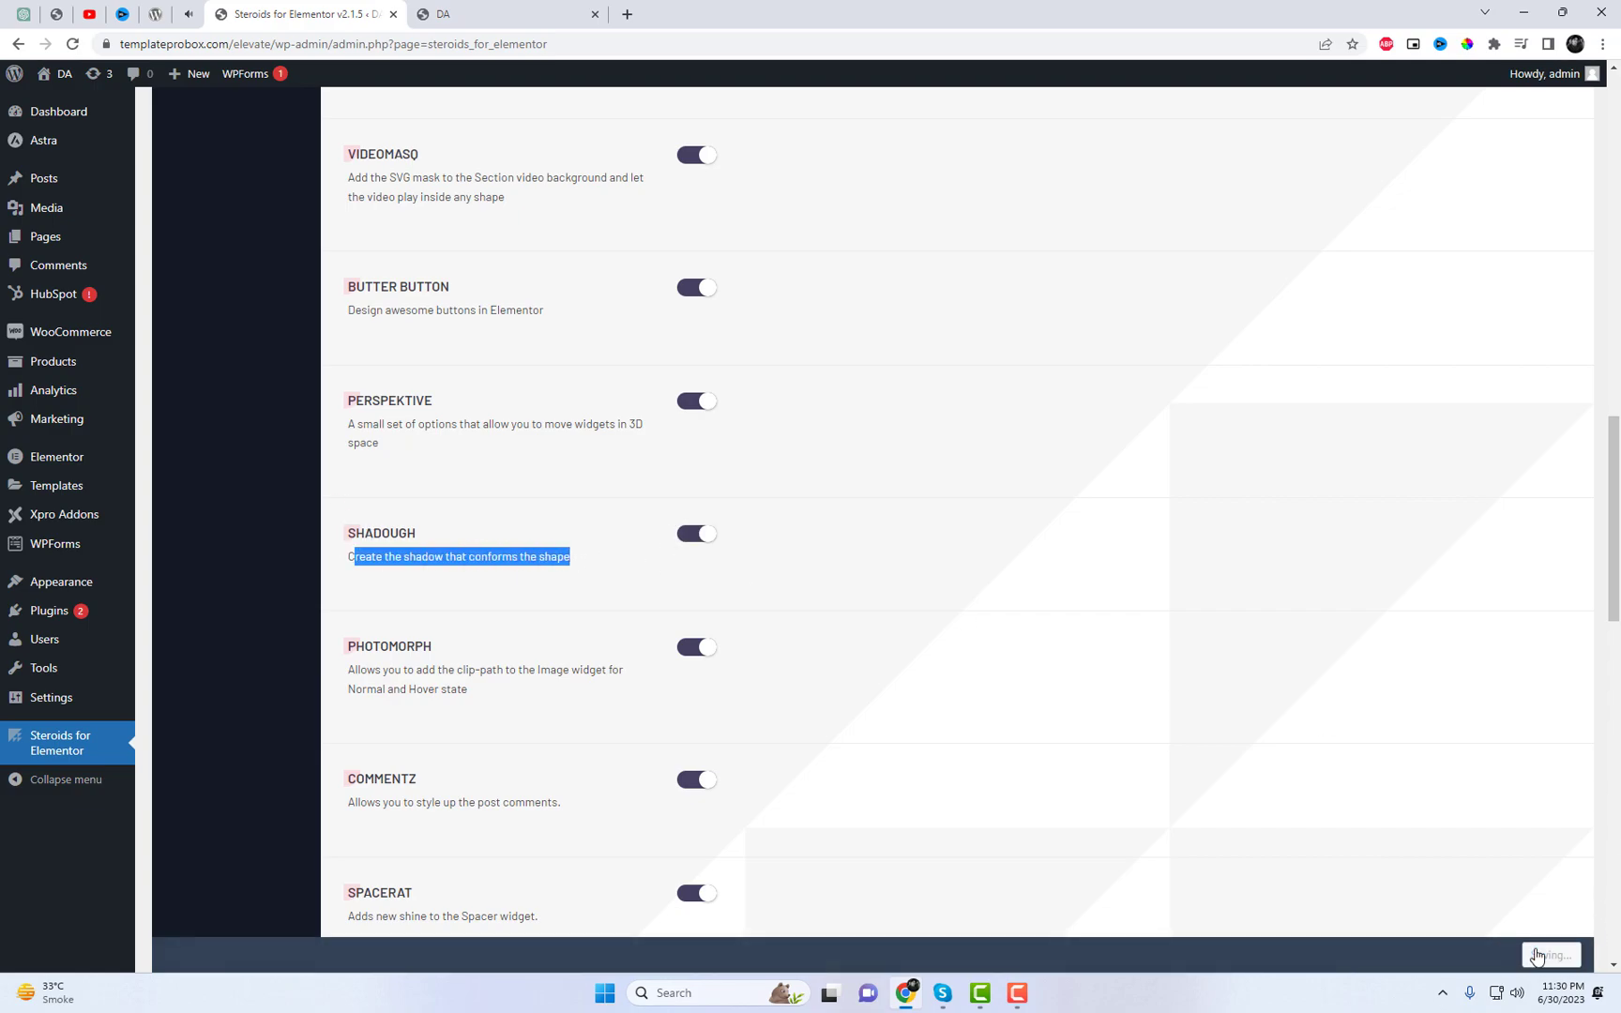
click(516, 12)
scroll(528, 178, up, 10)
Step: Open the page in Elementor in a new tab and enable Shadough on the WELCOME heading
right_click(456, 75)
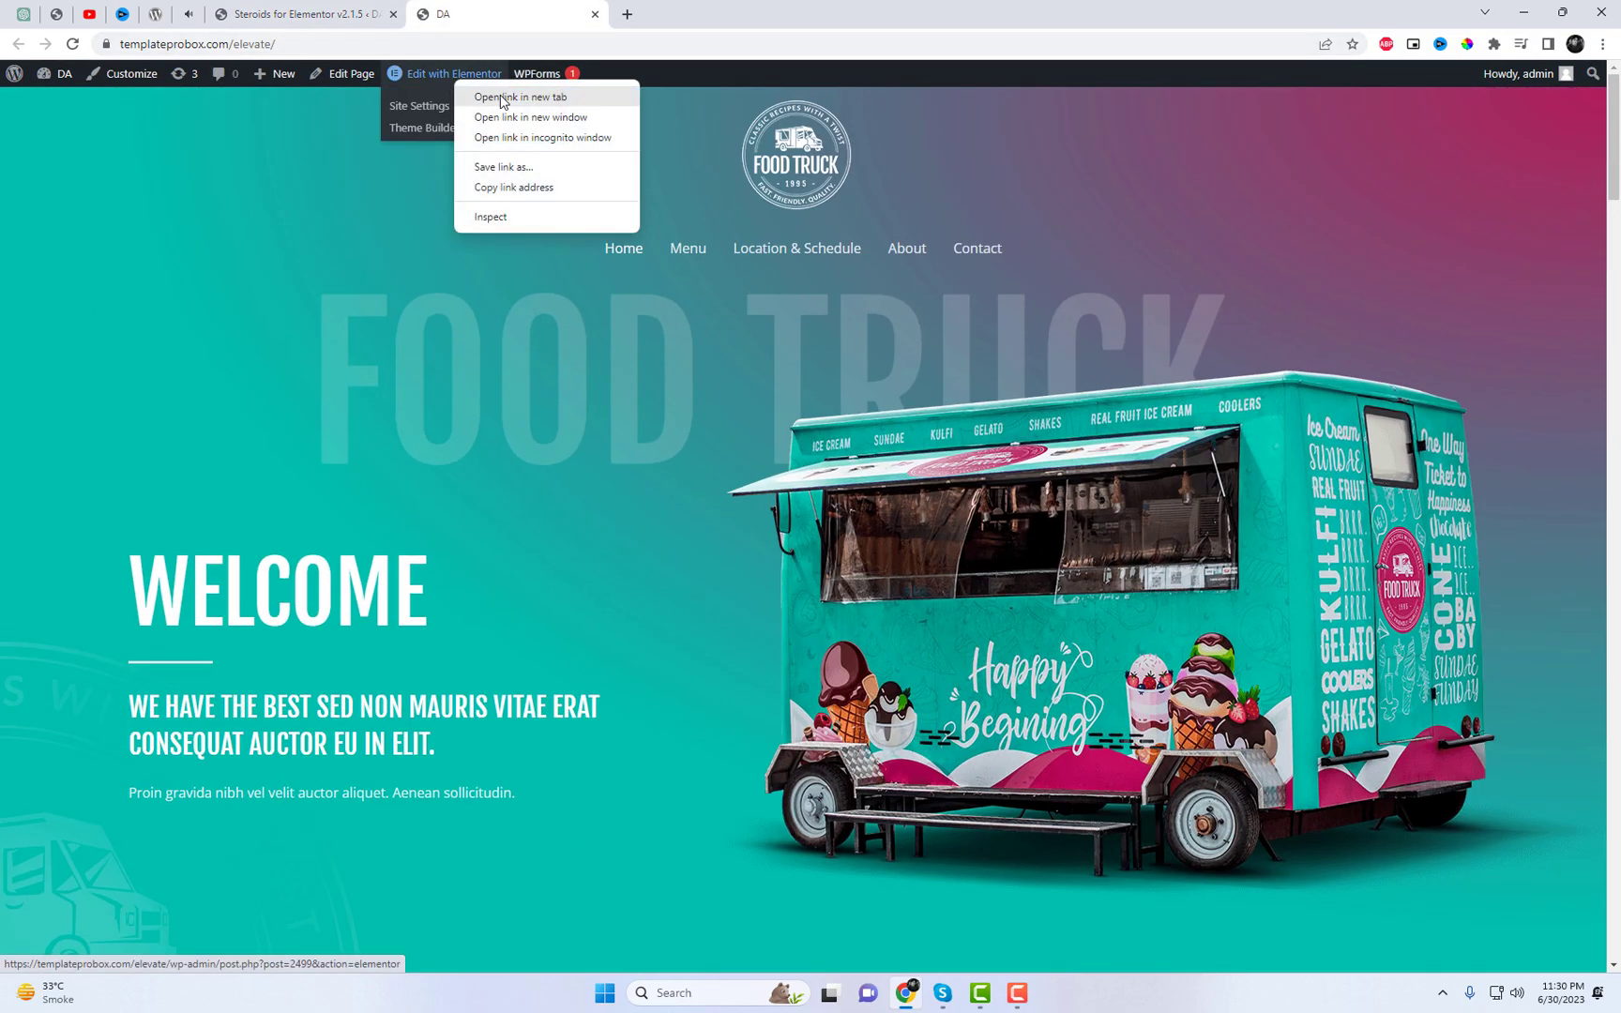
click(504, 98)
click(704, 14)
click(525, 507)
click(208, 122)
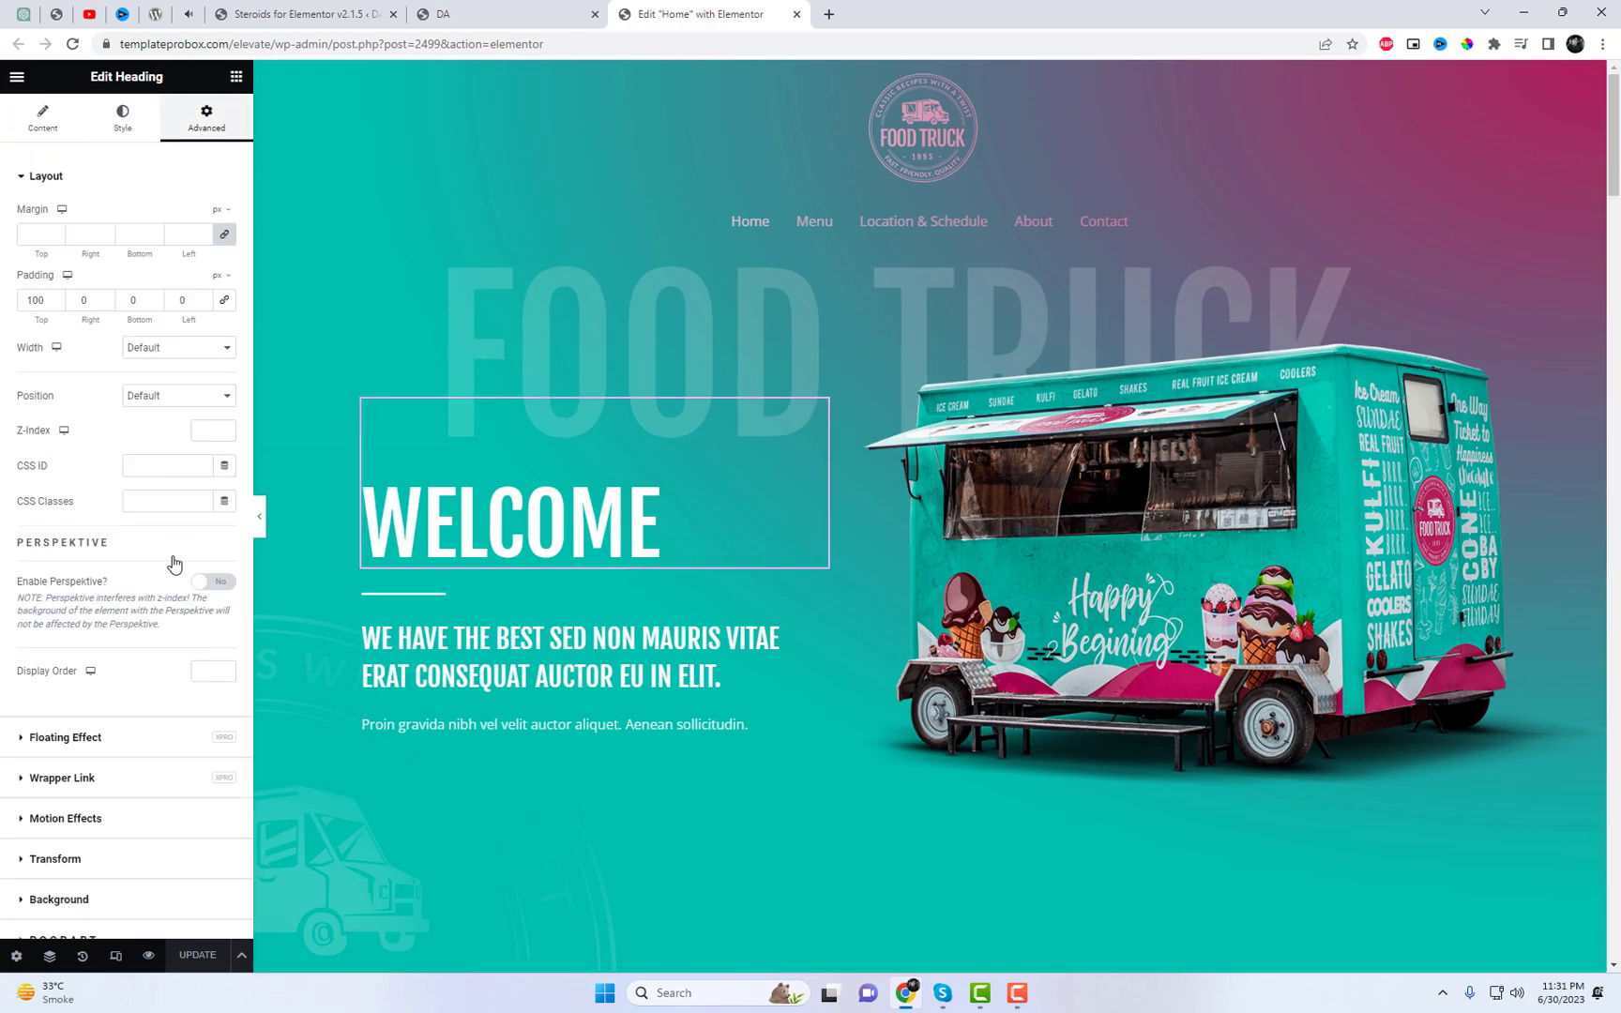
scroll(173, 561, down, 5)
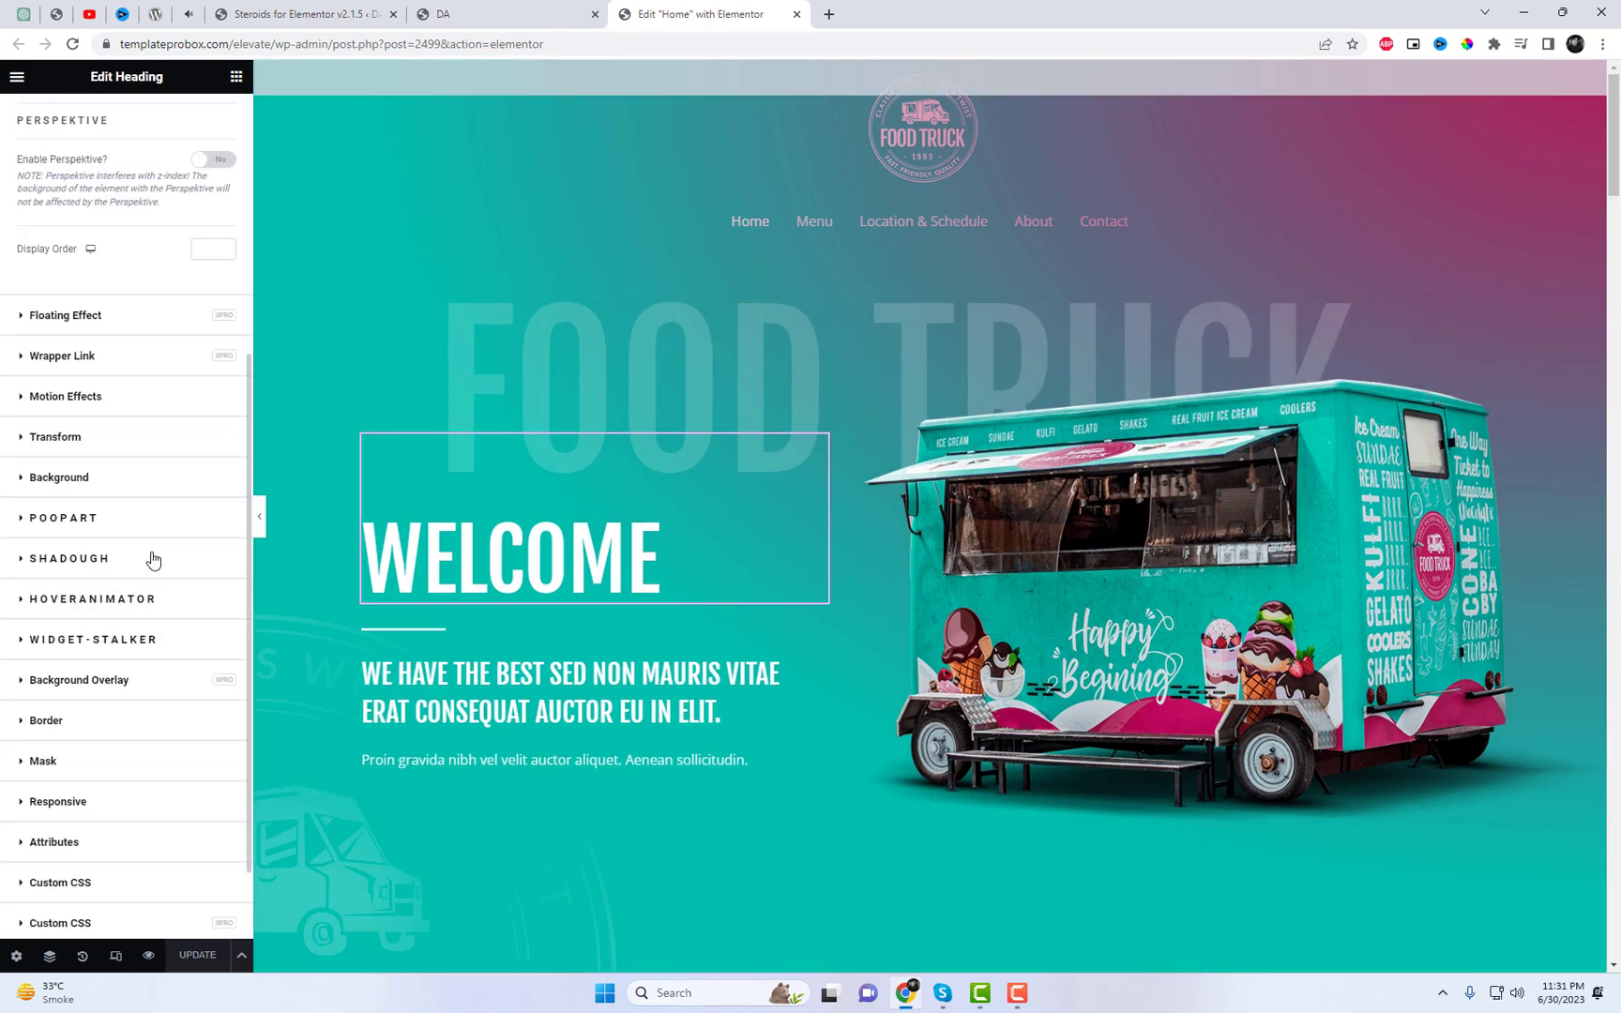
click(152, 558)
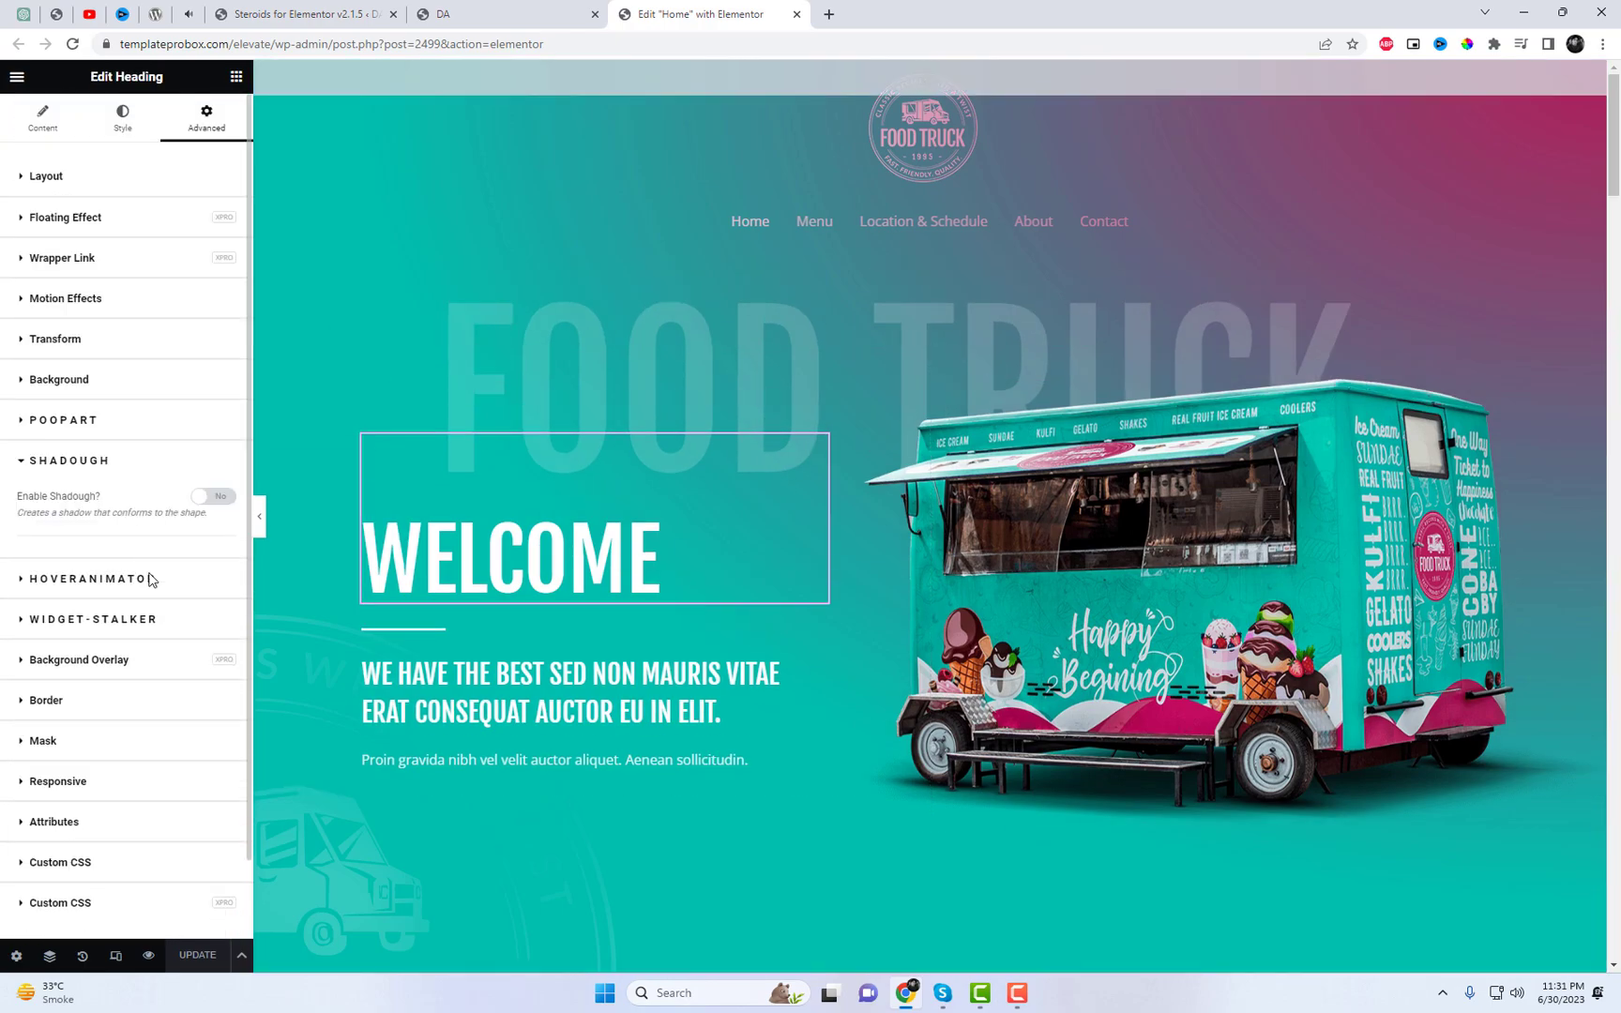
click(216, 499)
Step: Set the WELCOME shadow colour to a fully opaque dark teal
scroll(195, 705, down, 2)
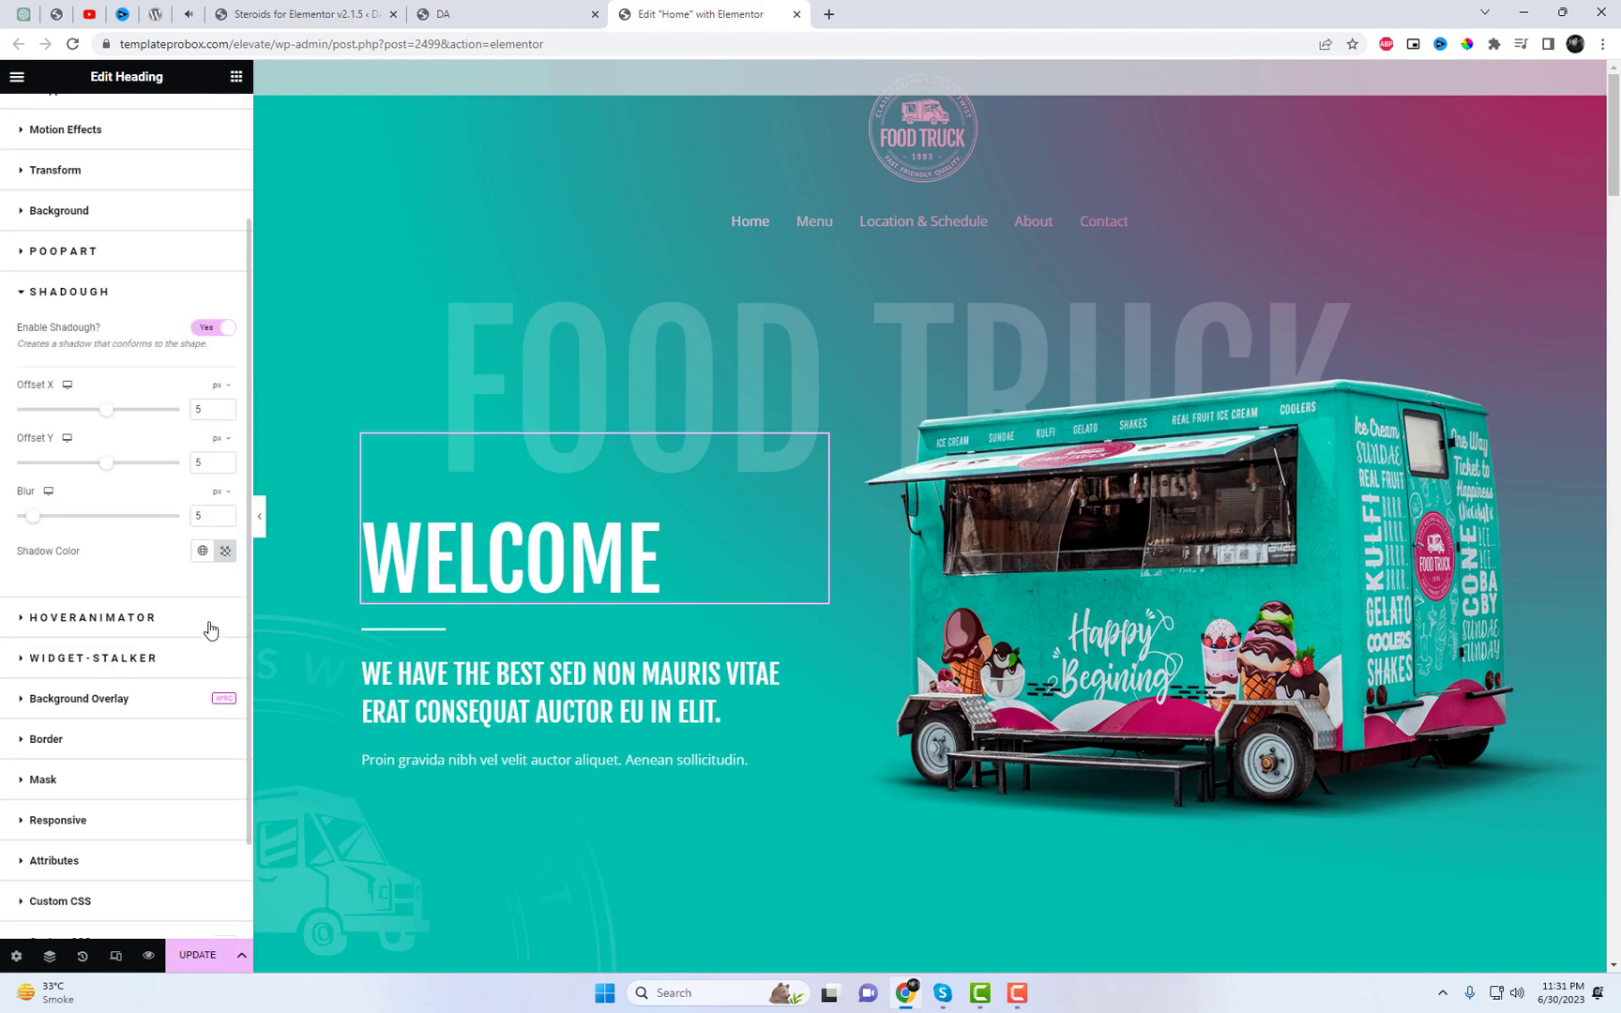
click(203, 552)
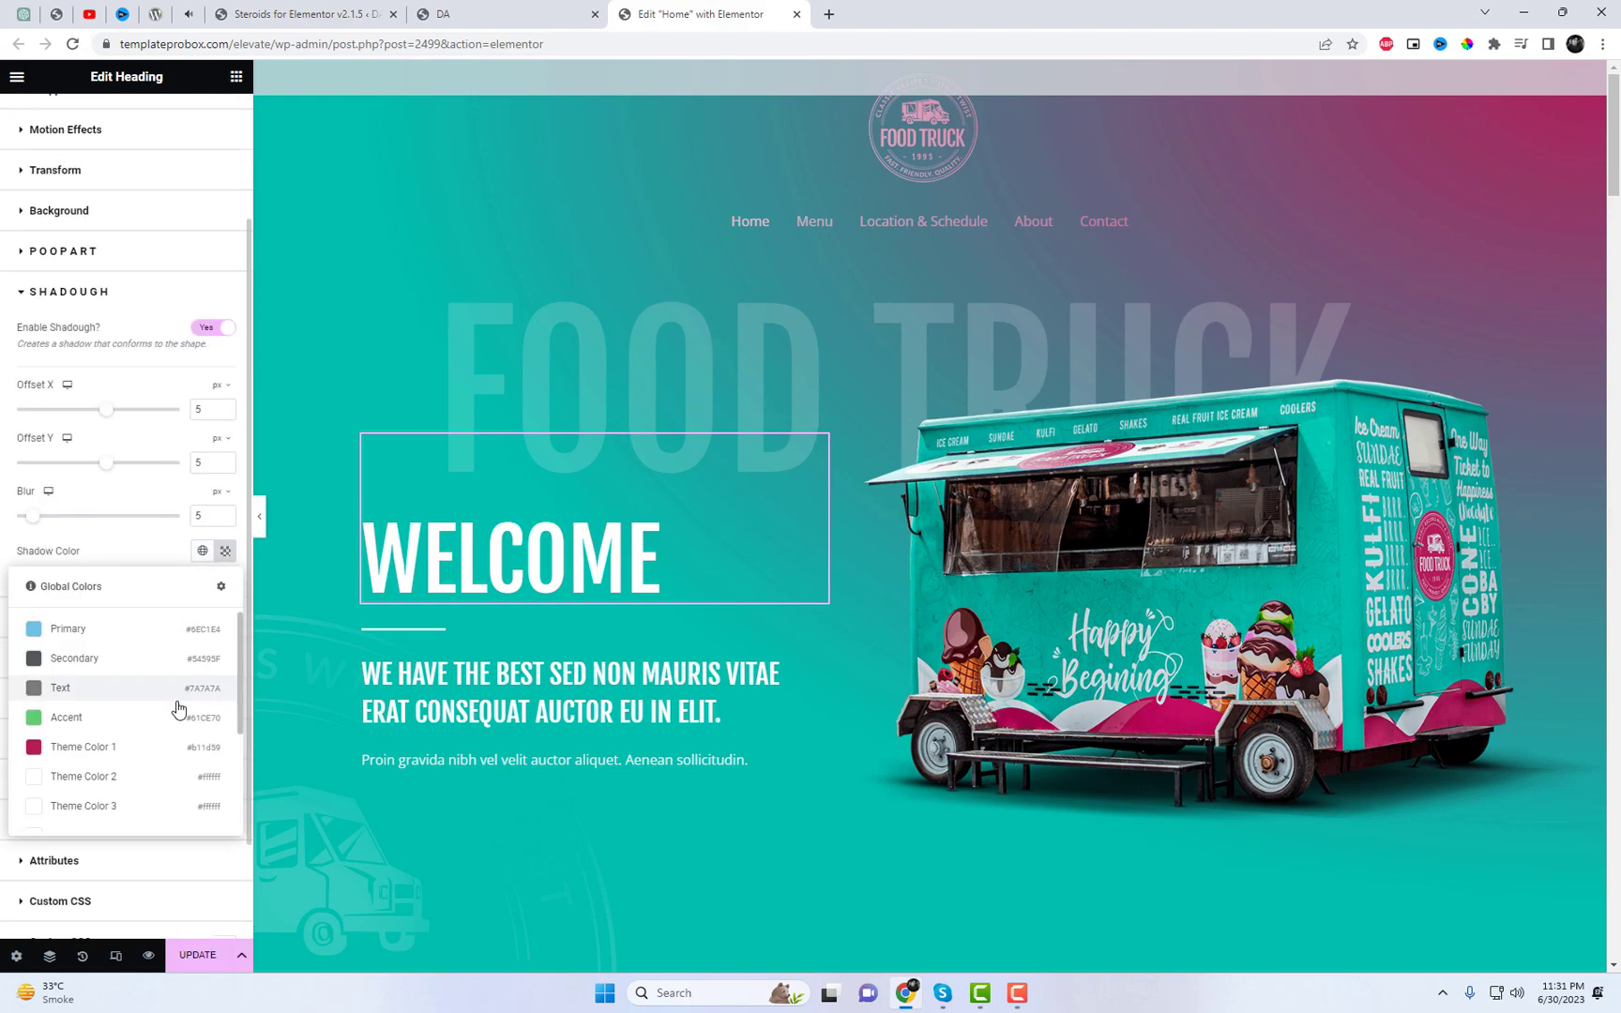
scroll(178, 708, down, 2)
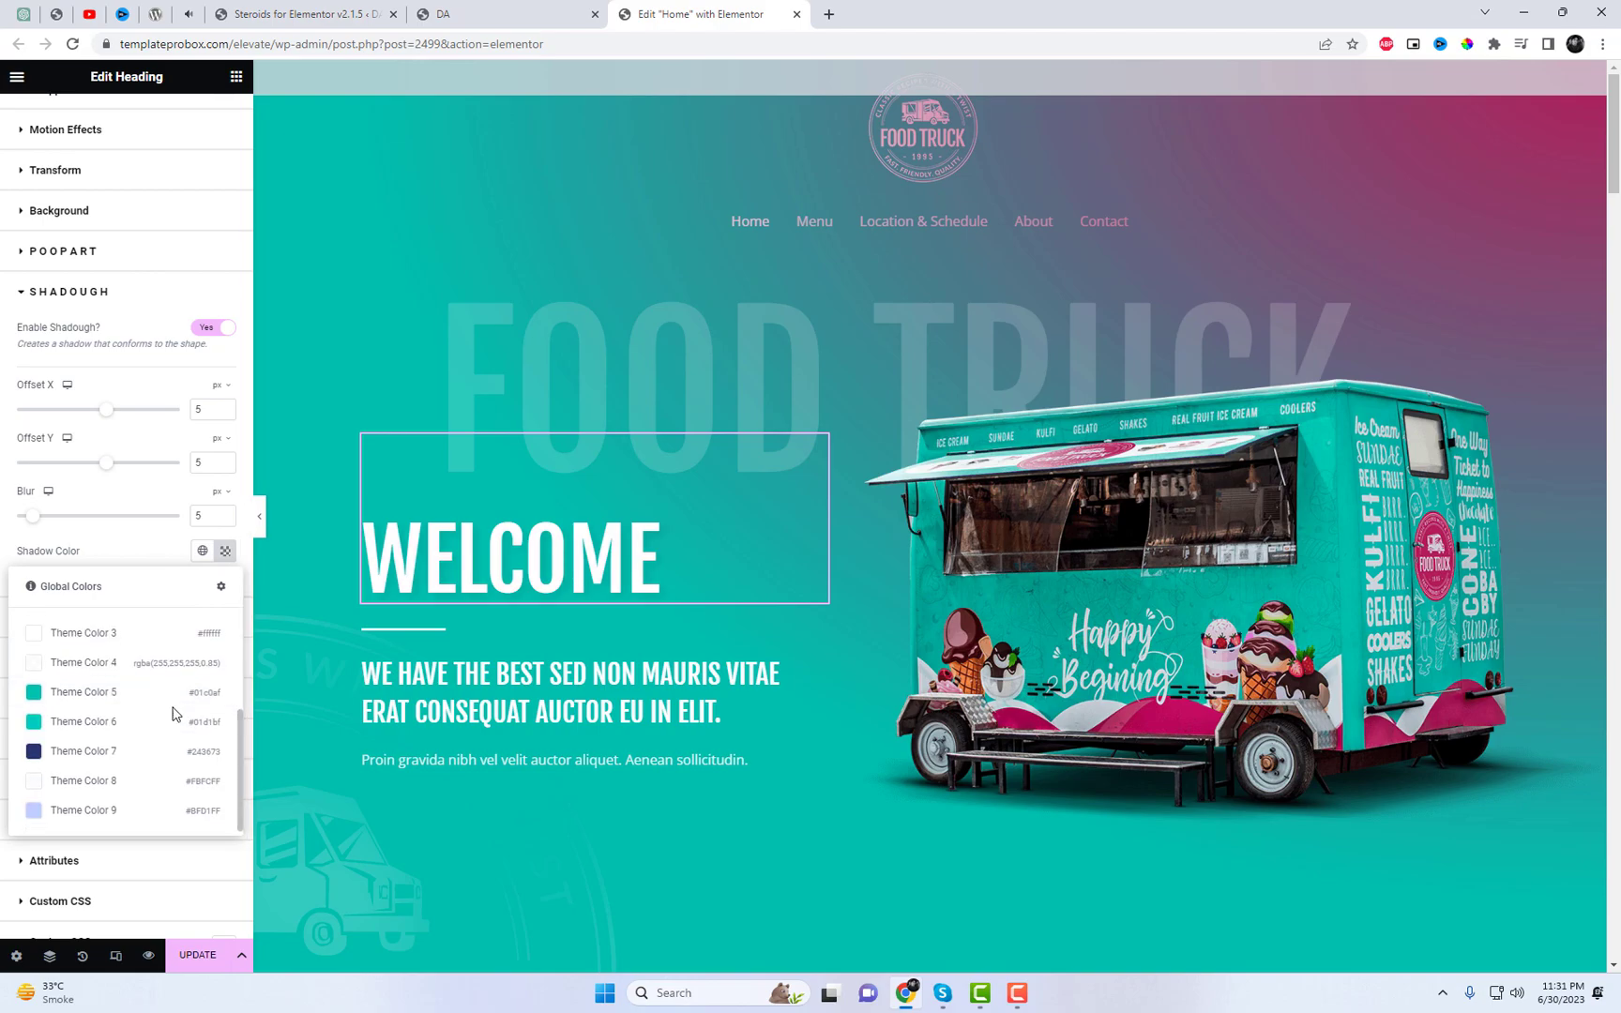
click(94, 722)
click(226, 550)
drag(255, 693, 282, 721)
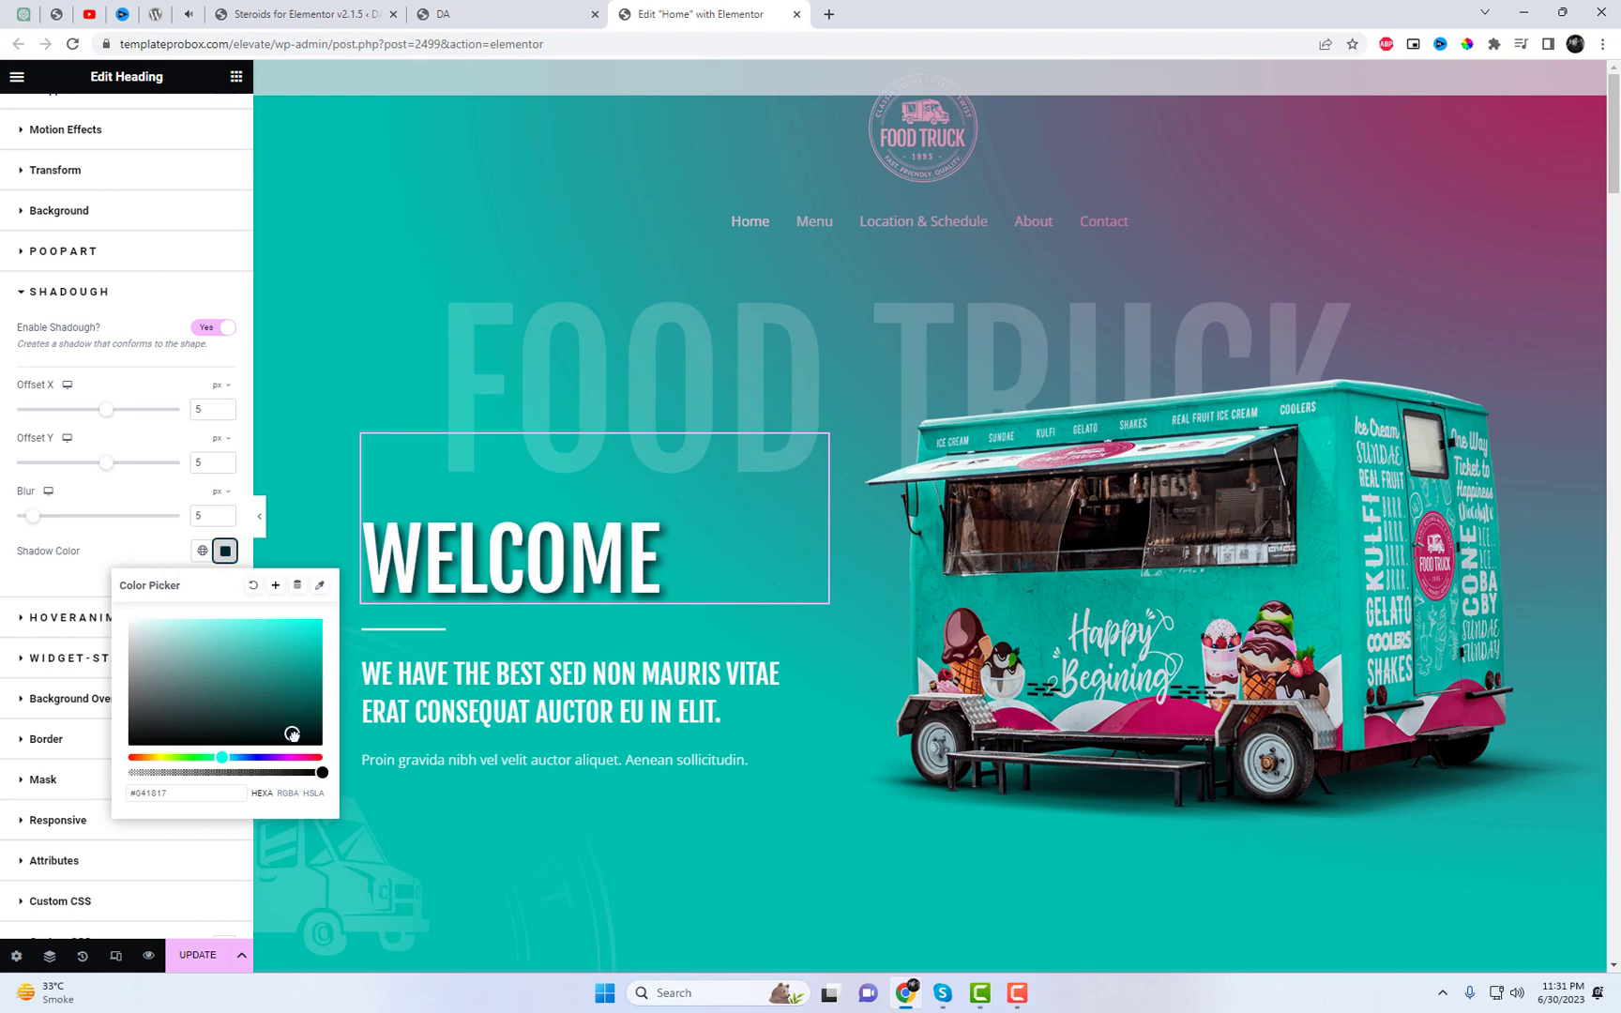
click(107, 579)
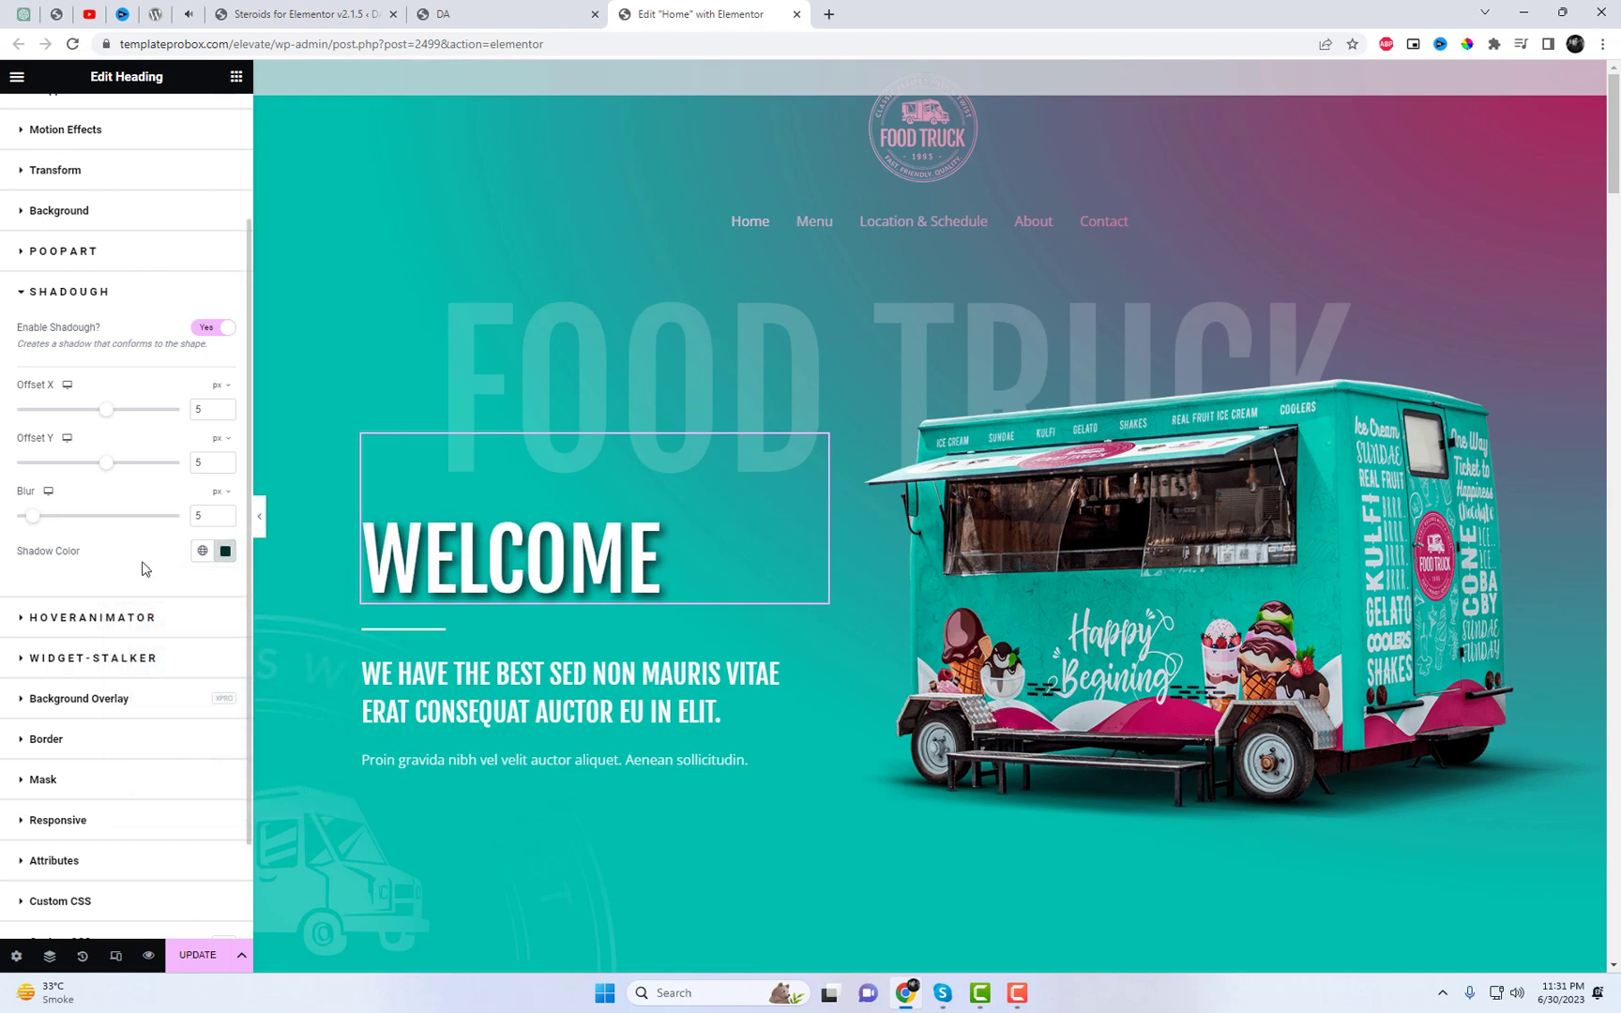
click(202, 554)
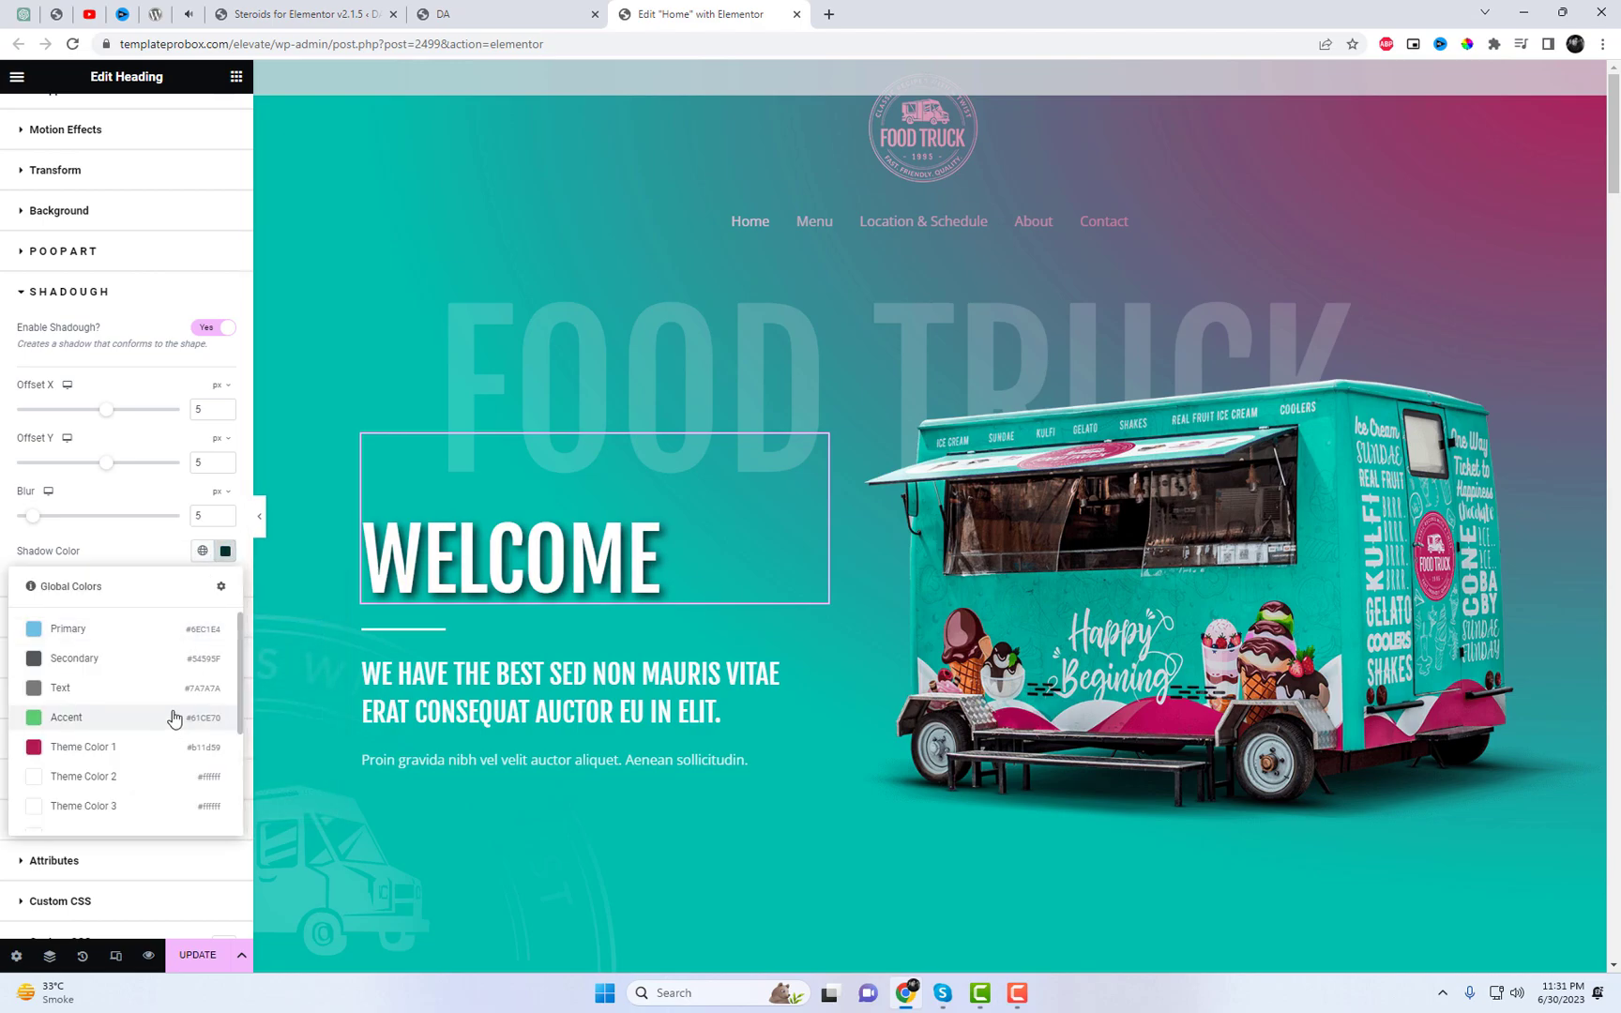
click(225, 550)
click(285, 772)
drag(266, 772, 131, 772)
click(71, 524)
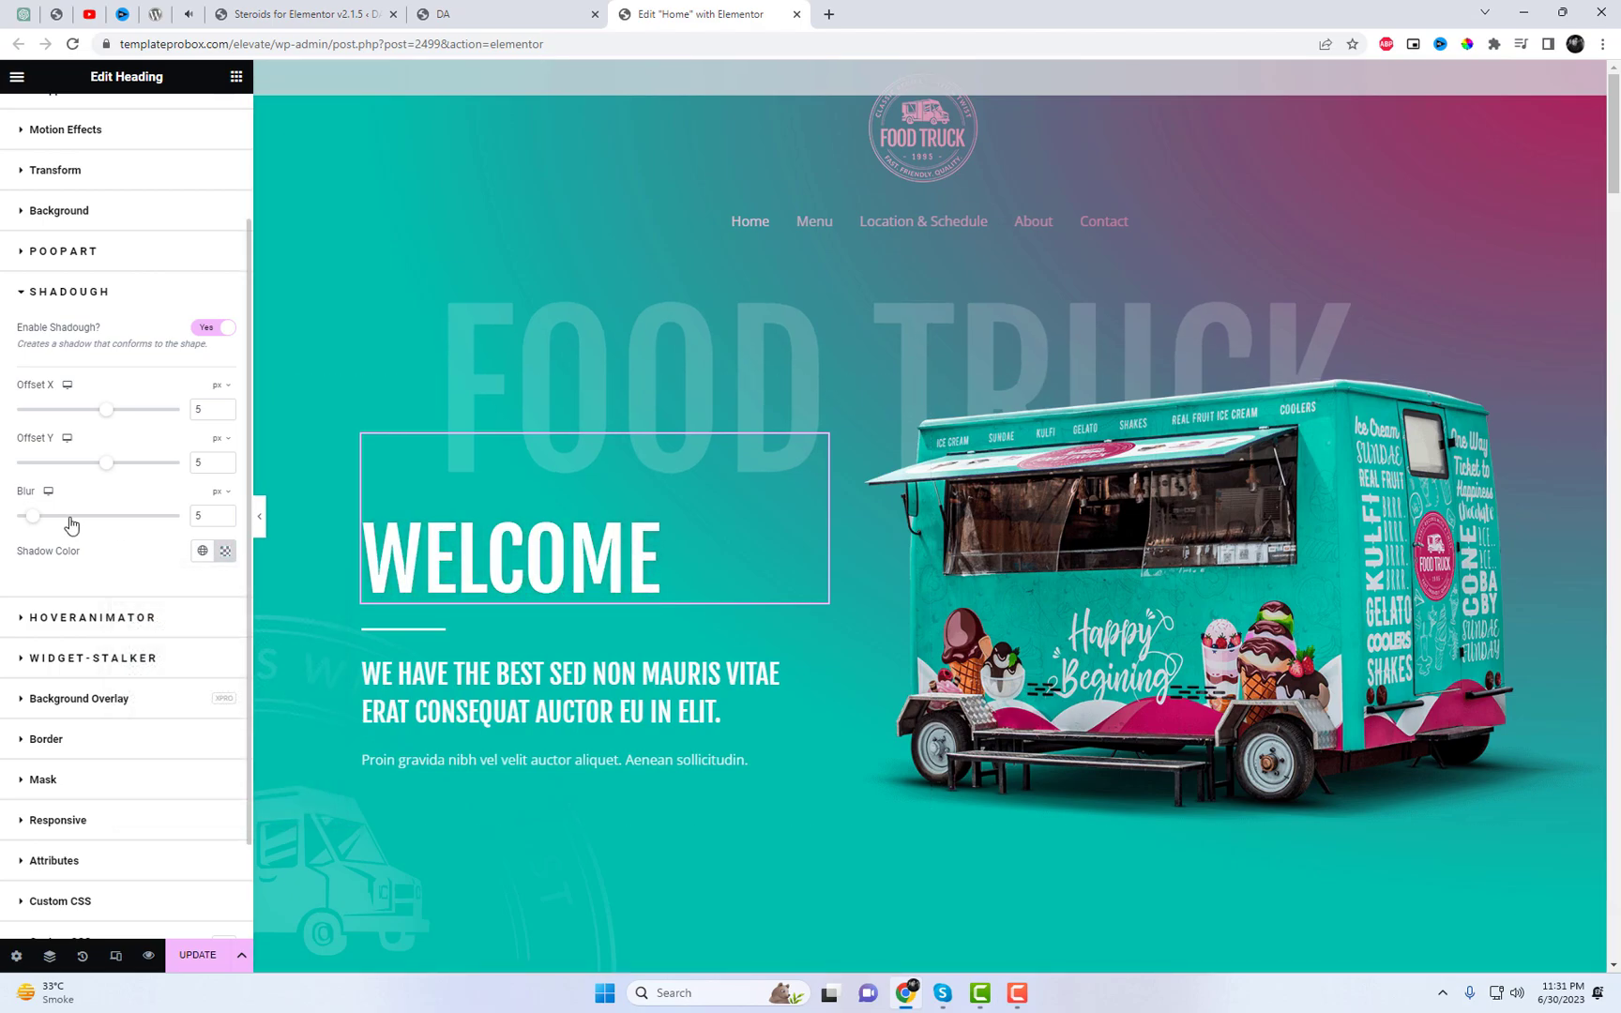
click(225, 551)
drag(131, 772, 285, 772)
click(123, 500)
Step: Set the WELCOME shadow offsets to X 23 and Y 29 with blur 1
drag(106, 462, 126, 410)
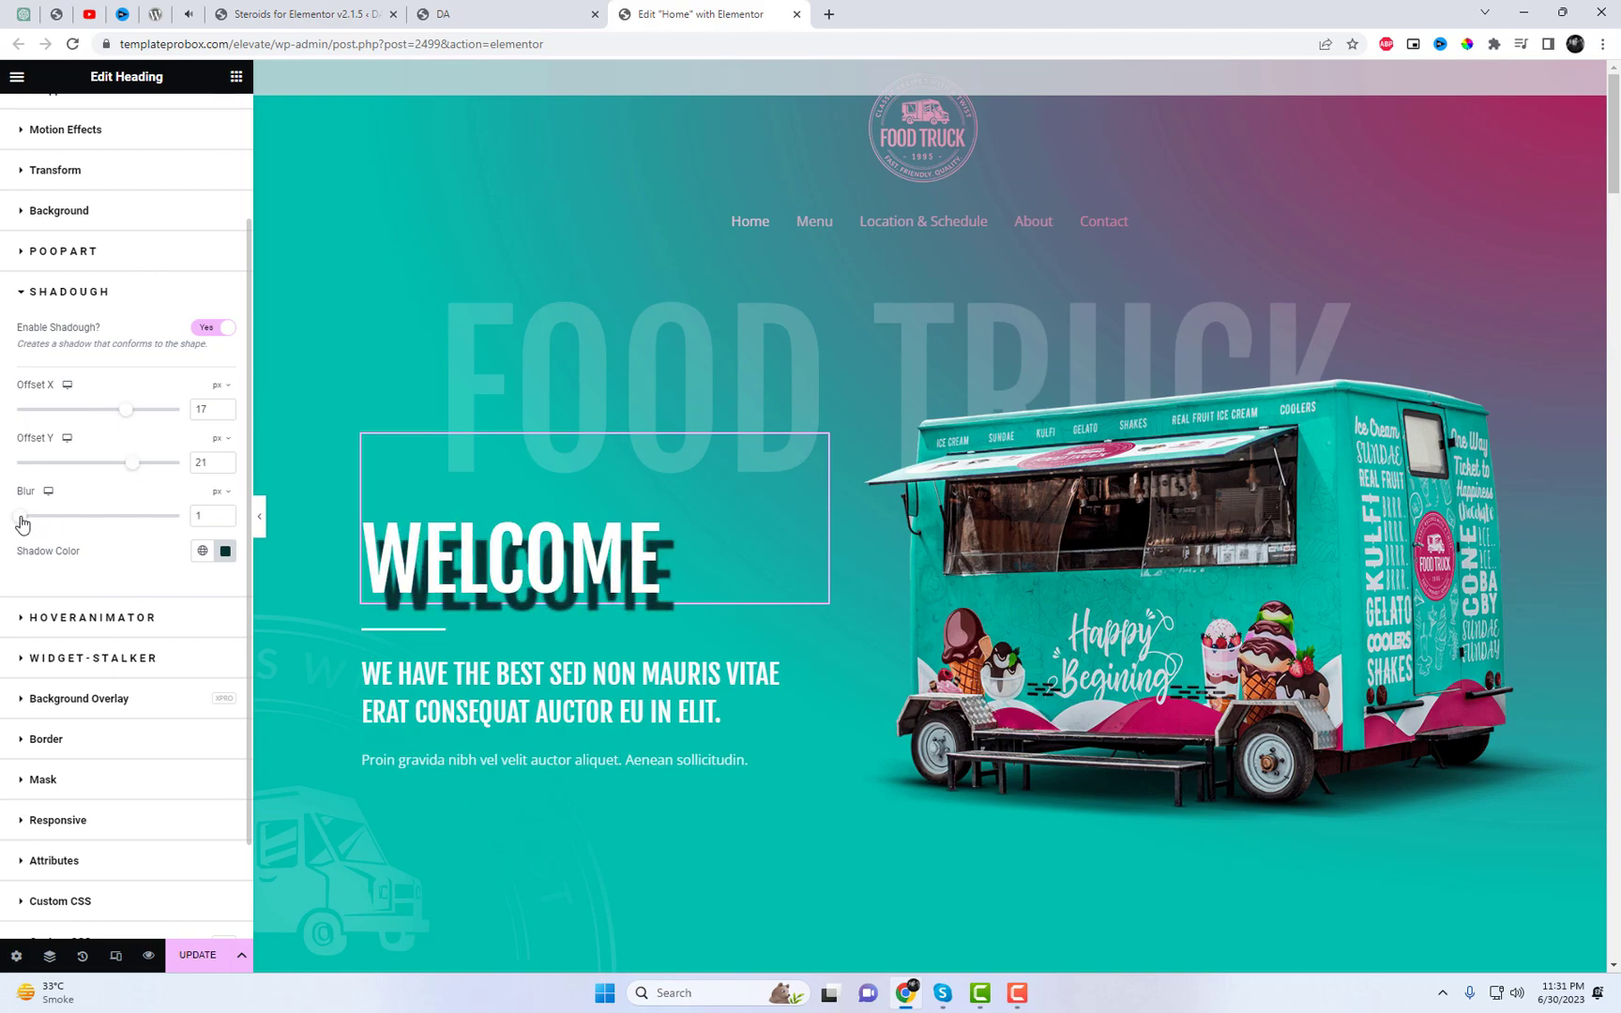
drag(143, 474, 77, 474)
mouse_move(120, 413)
mouse_down()
mouse_move(97, 413)
mouse_move(136, 413)
mouse_up()
drag(79, 464, 145, 462)
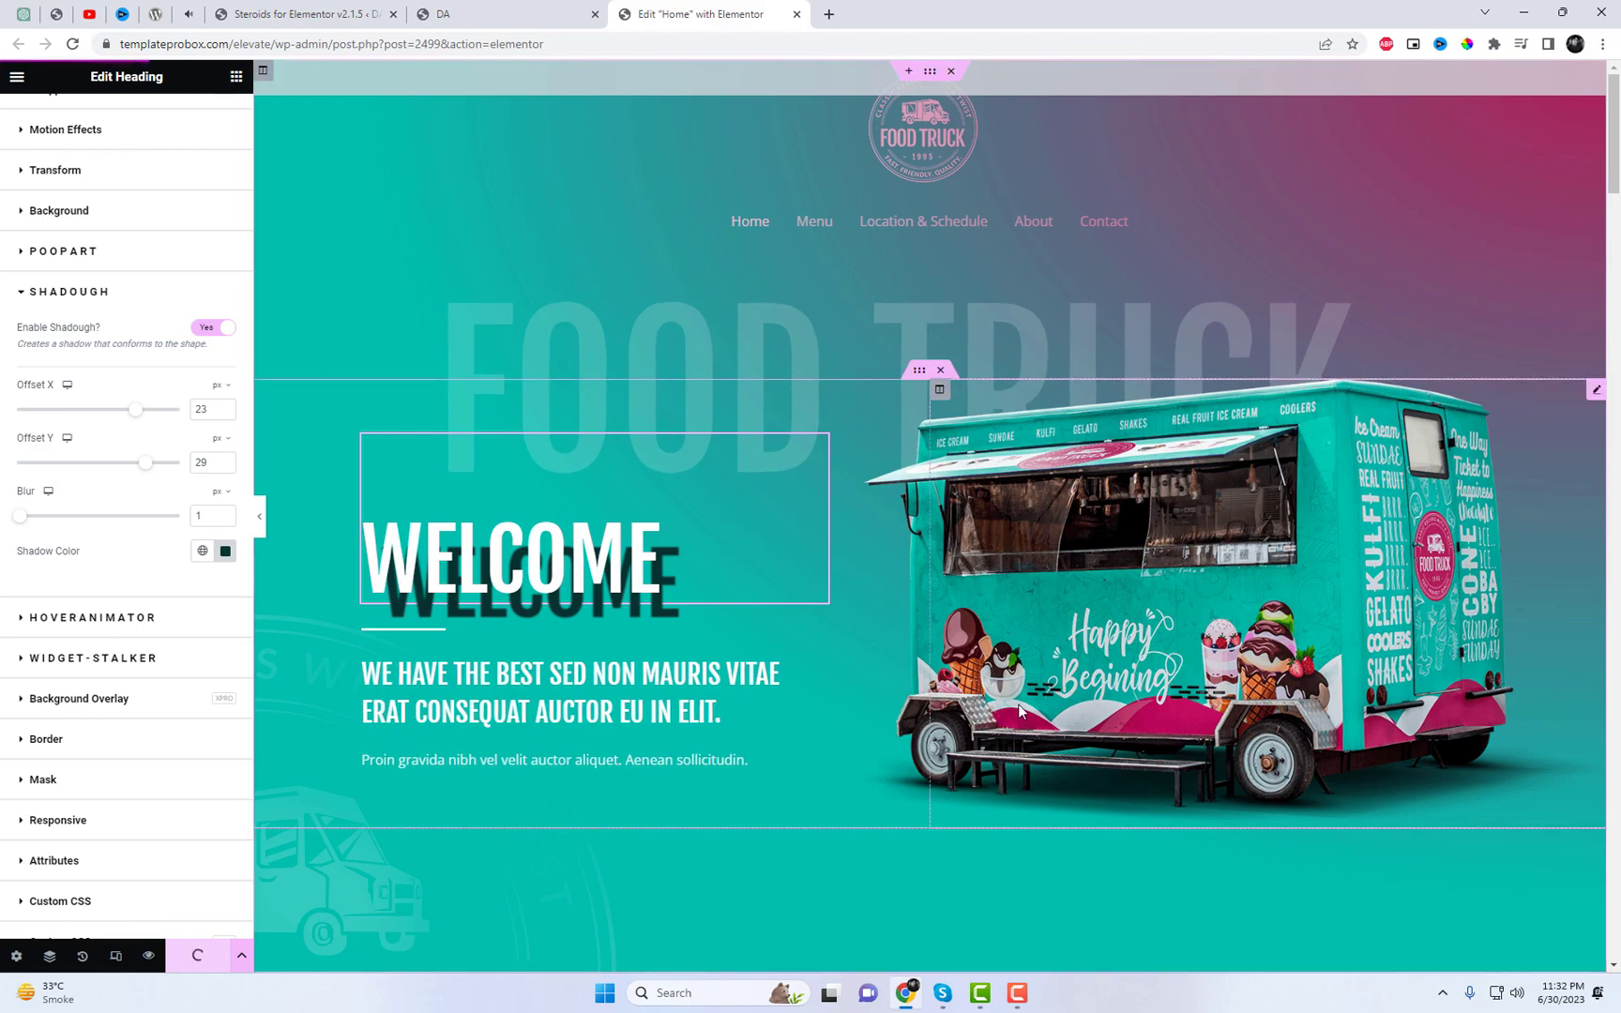
scroll(1037, 715, down, 6)
Step: Enable Shadough on the Vanilla Ice Cream image
click(355, 534)
click(207, 130)
scroll(173, 532, down, 5)
click(140, 645)
click(214, 498)
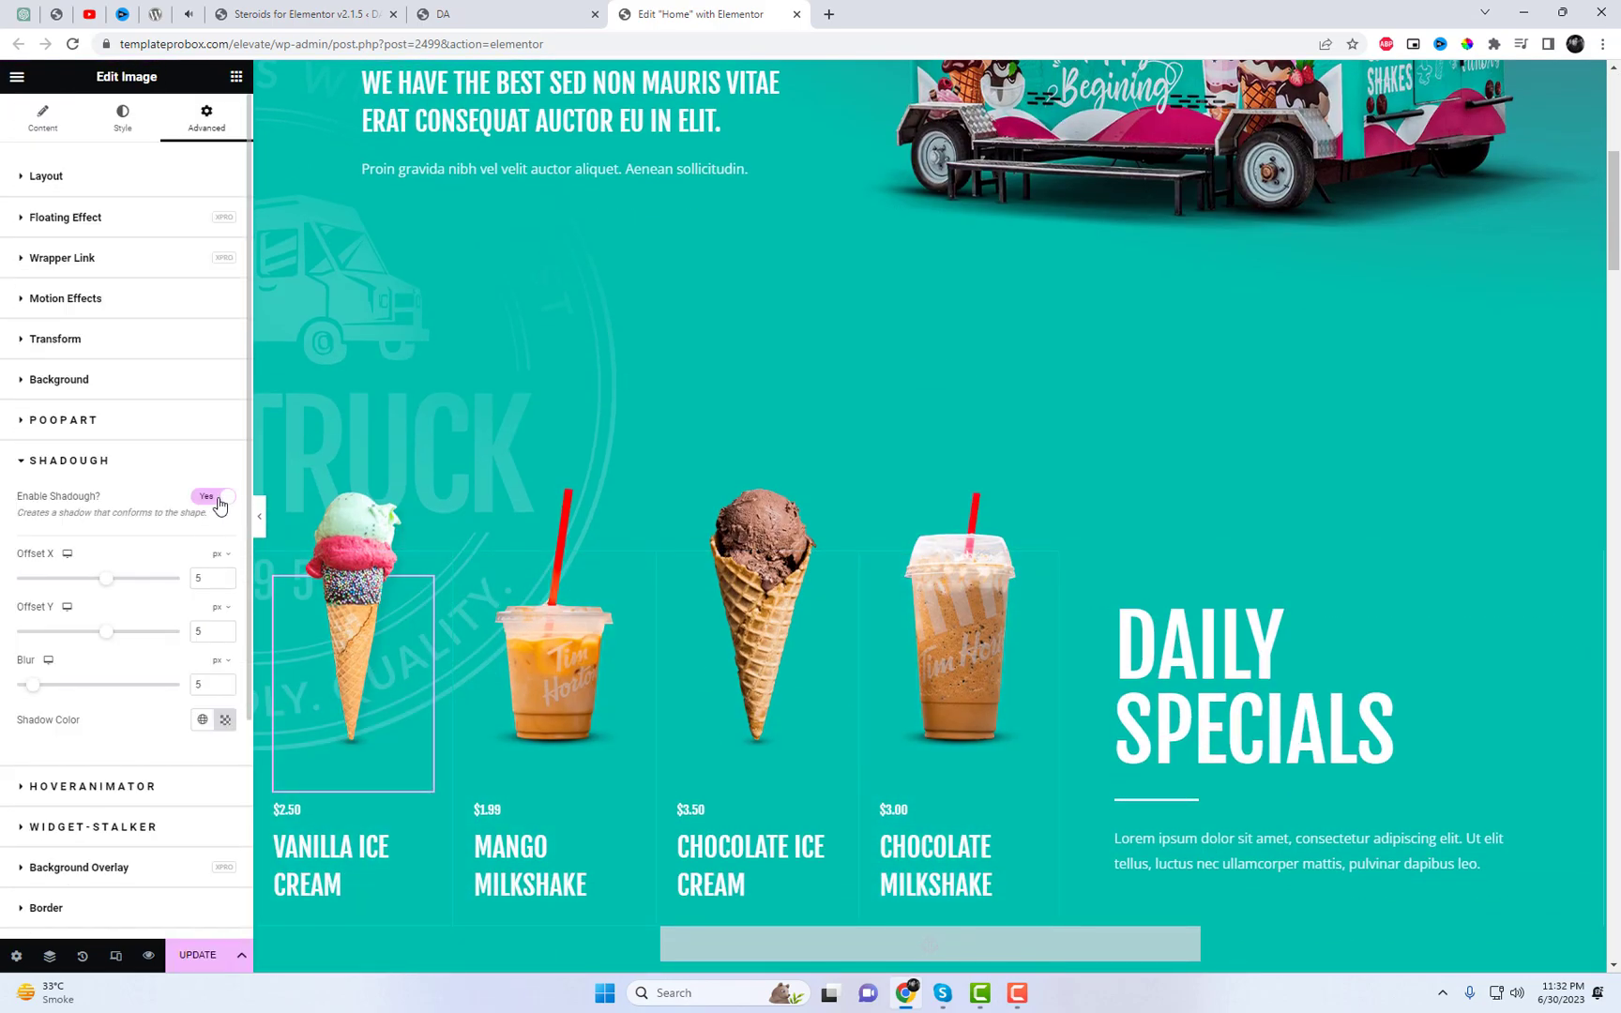
Step: Give the ice cream shadow a black colour, 2 px blur, and a right-and-down offset
click(225, 720)
click(136, 629)
click(160, 768)
drag(33, 685, 25, 684)
drag(125, 639, 156, 633)
drag(106, 579, 131, 634)
Step: Change the ice cream shadow colour to a deep dark teal
click(223, 720)
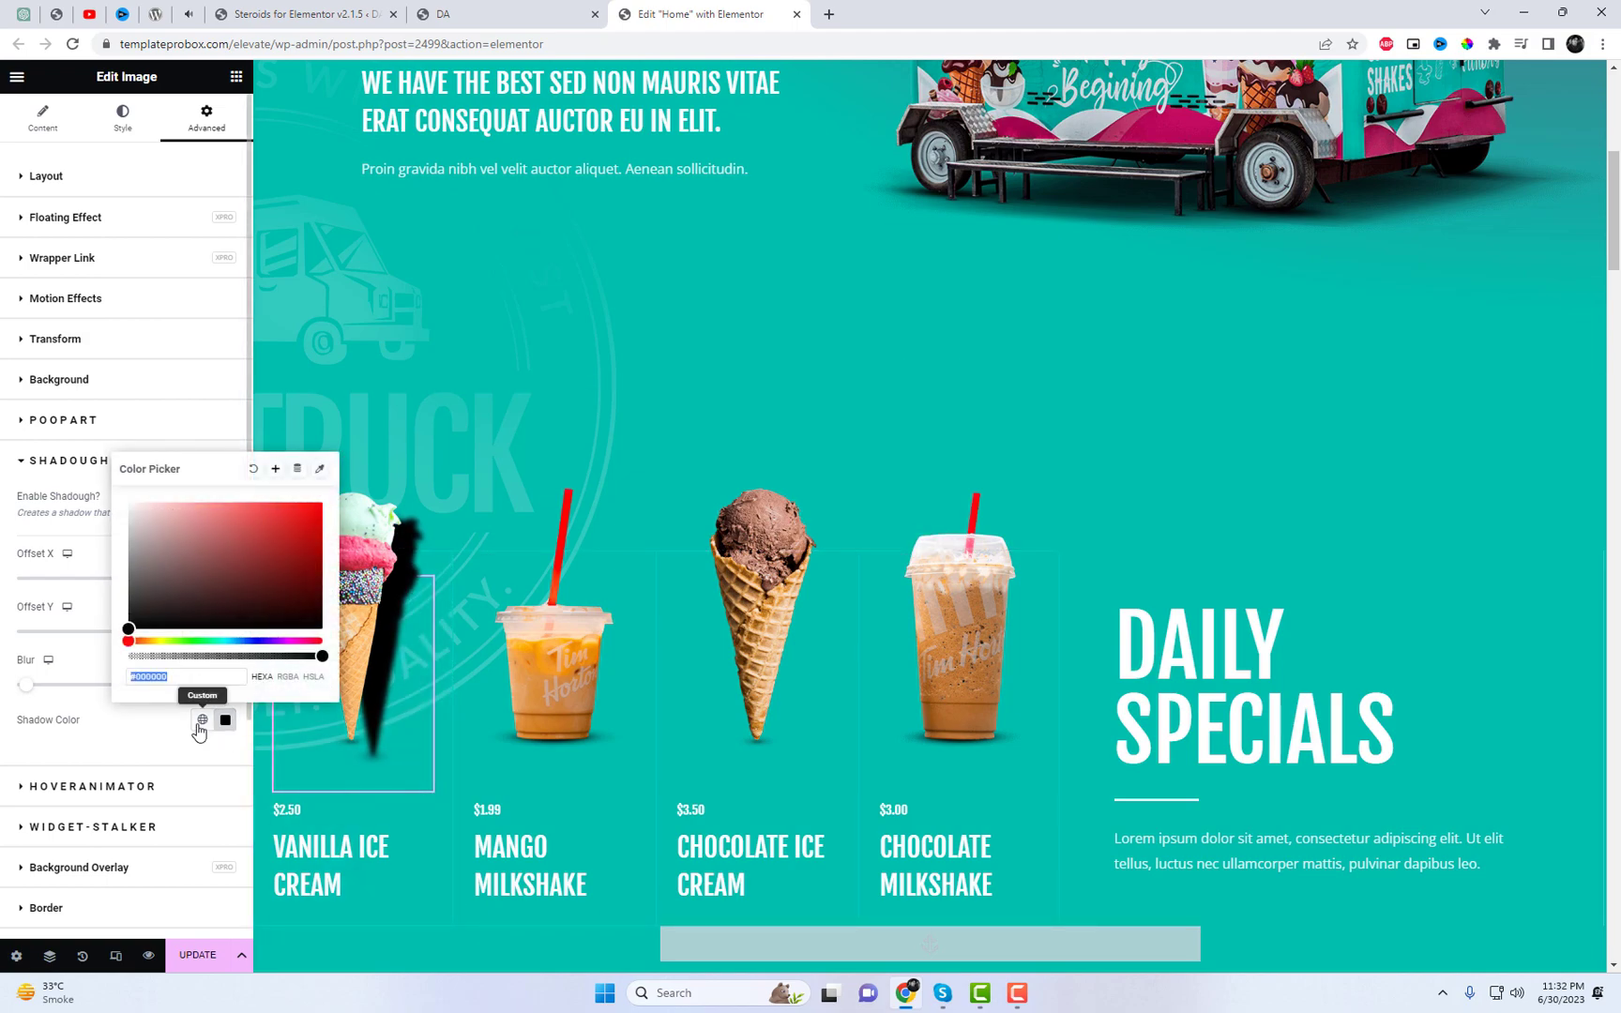
click(293, 553)
drag(290, 563, 259, 502)
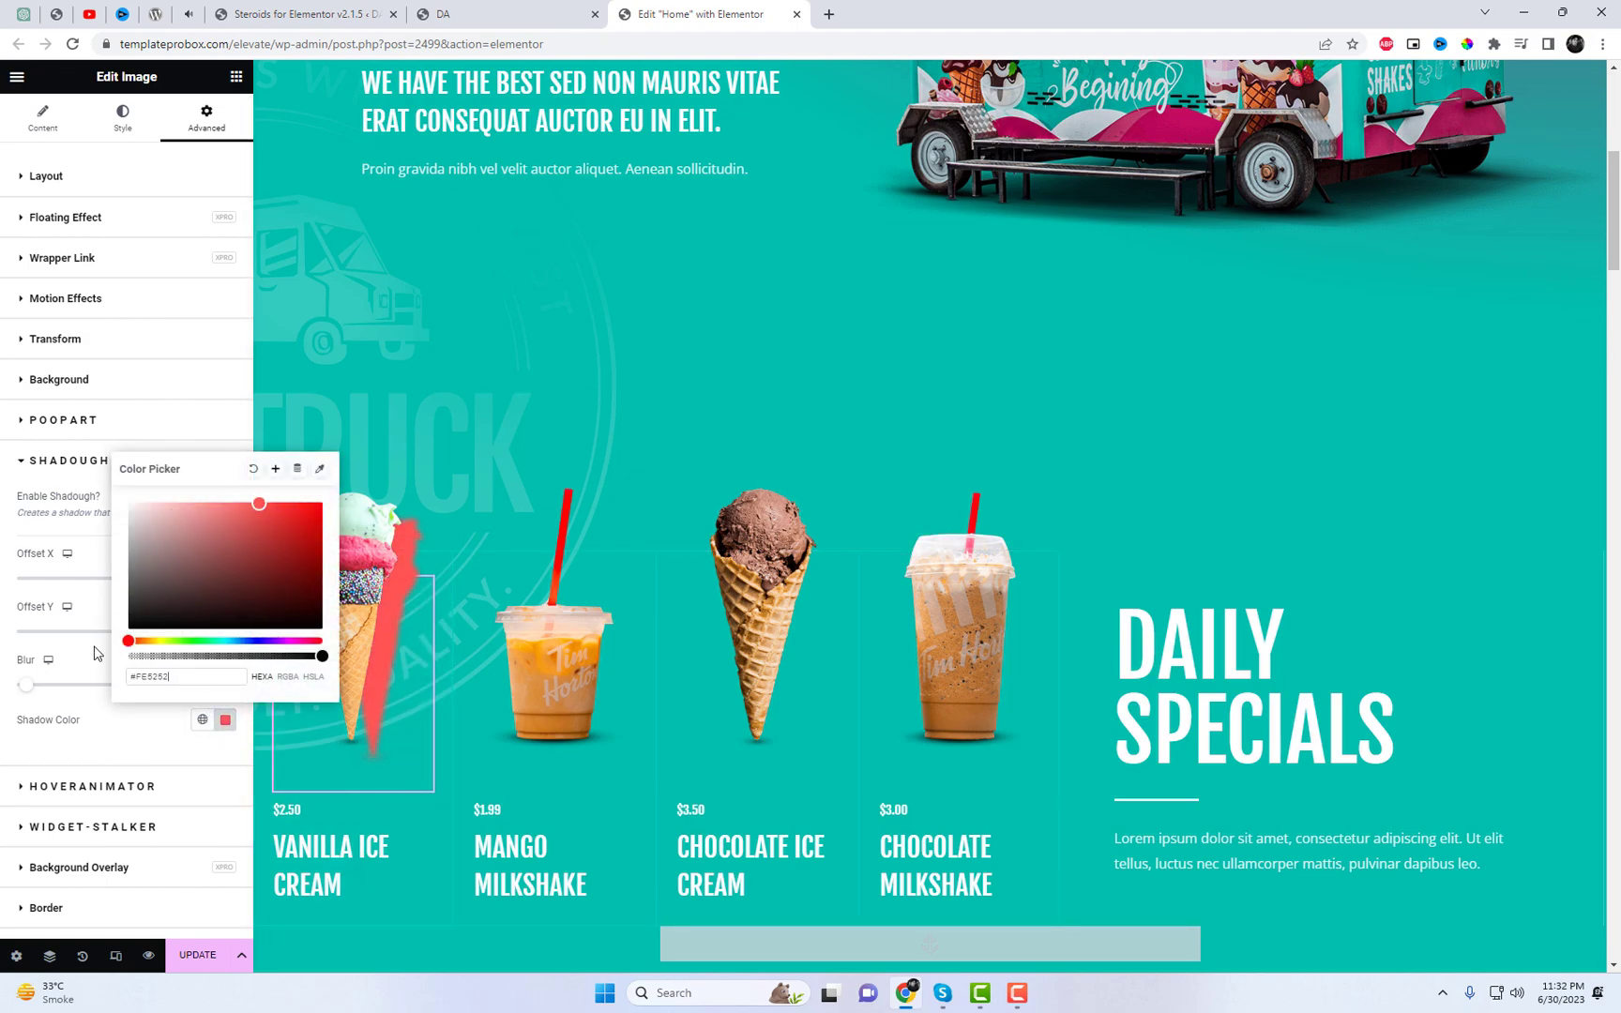
click(201, 720)
click(112, 629)
click(225, 720)
drag(228, 590, 273, 577)
click(114, 780)
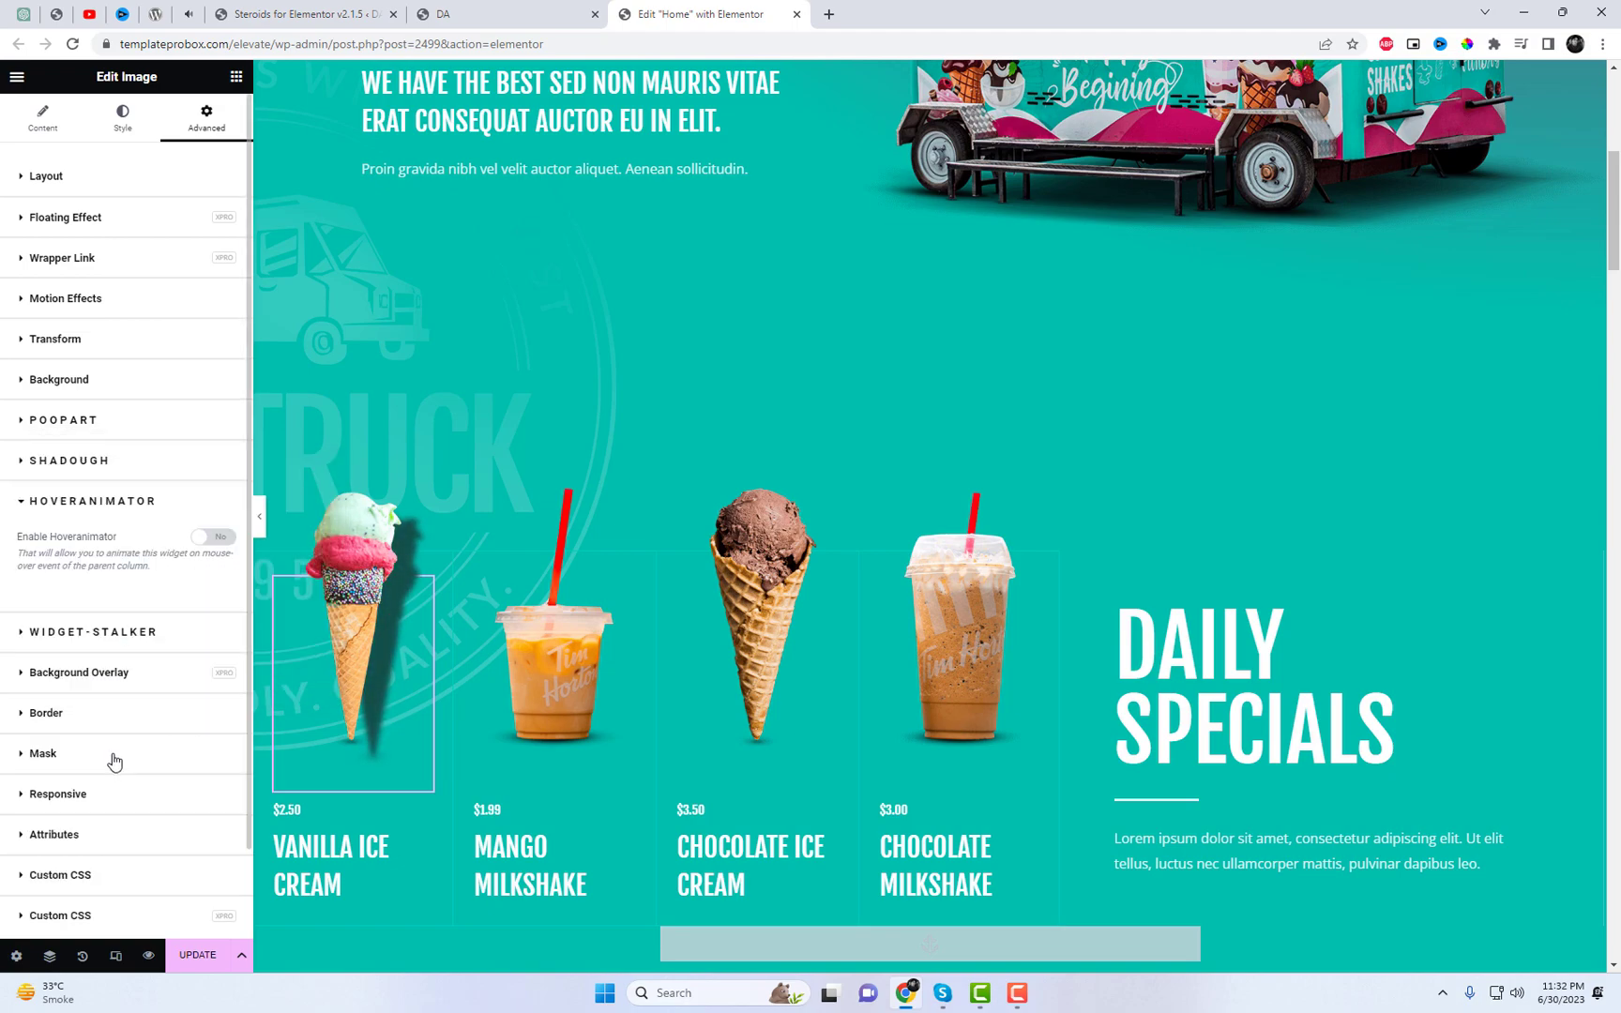
Step: Fine-tune the ice cream shadow offsets to X 13 and Y 5
click(140, 460)
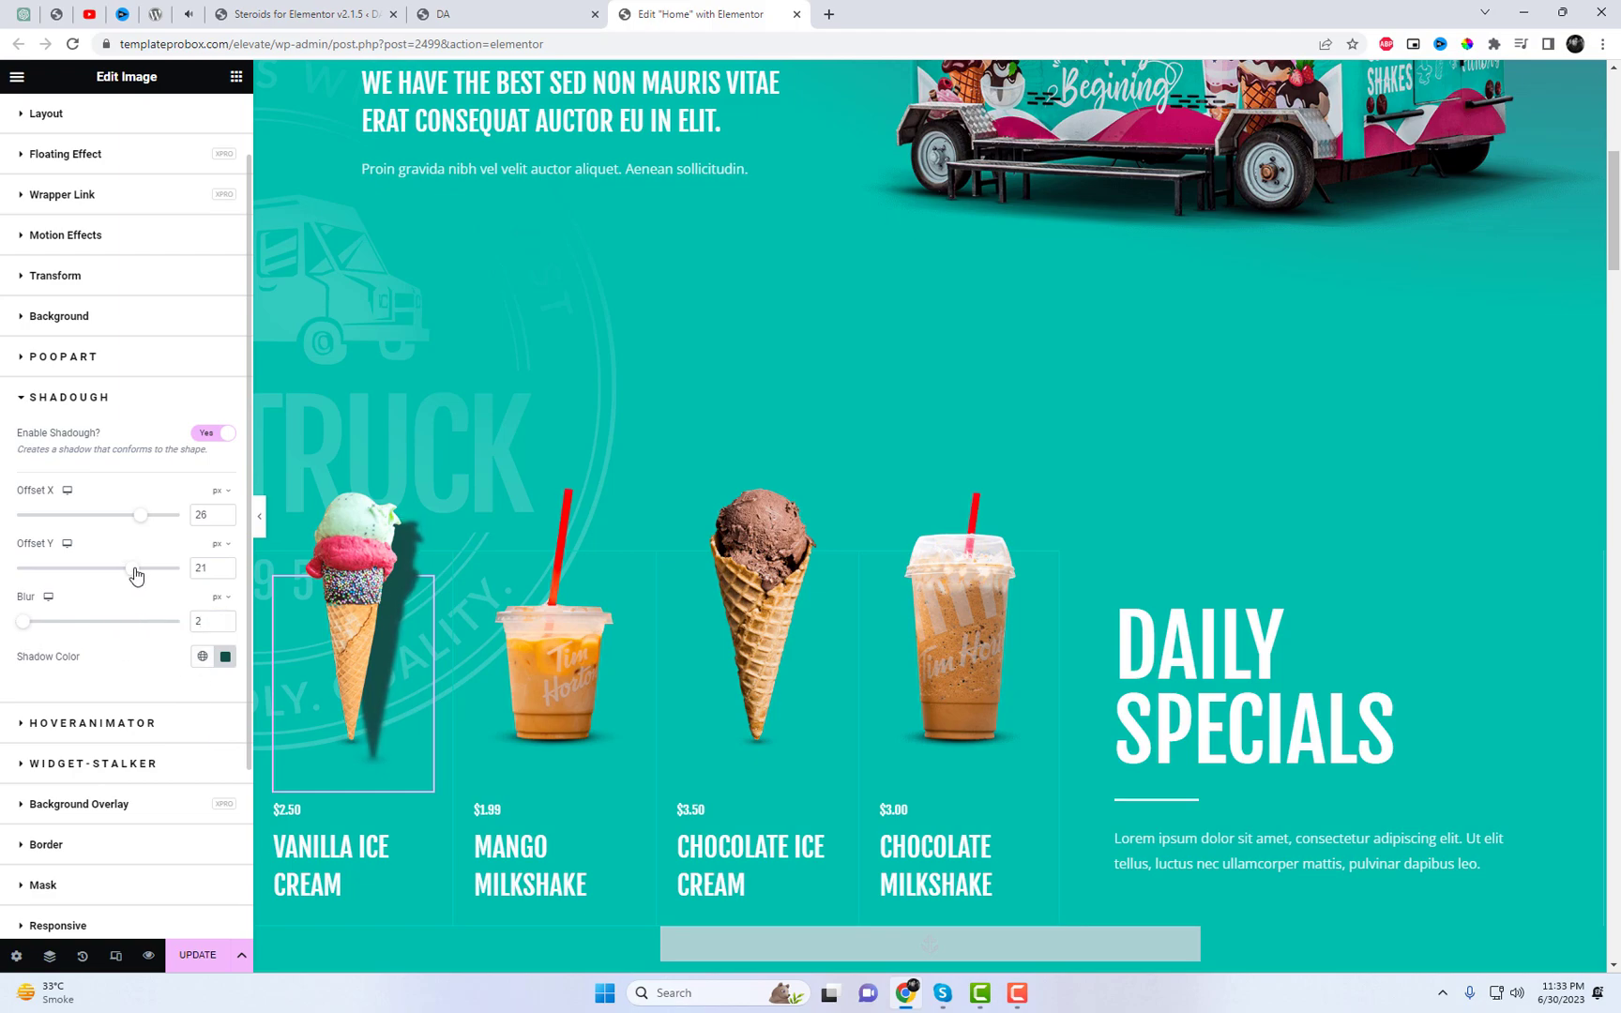
drag(142, 574, 123, 539)
click(106, 569)
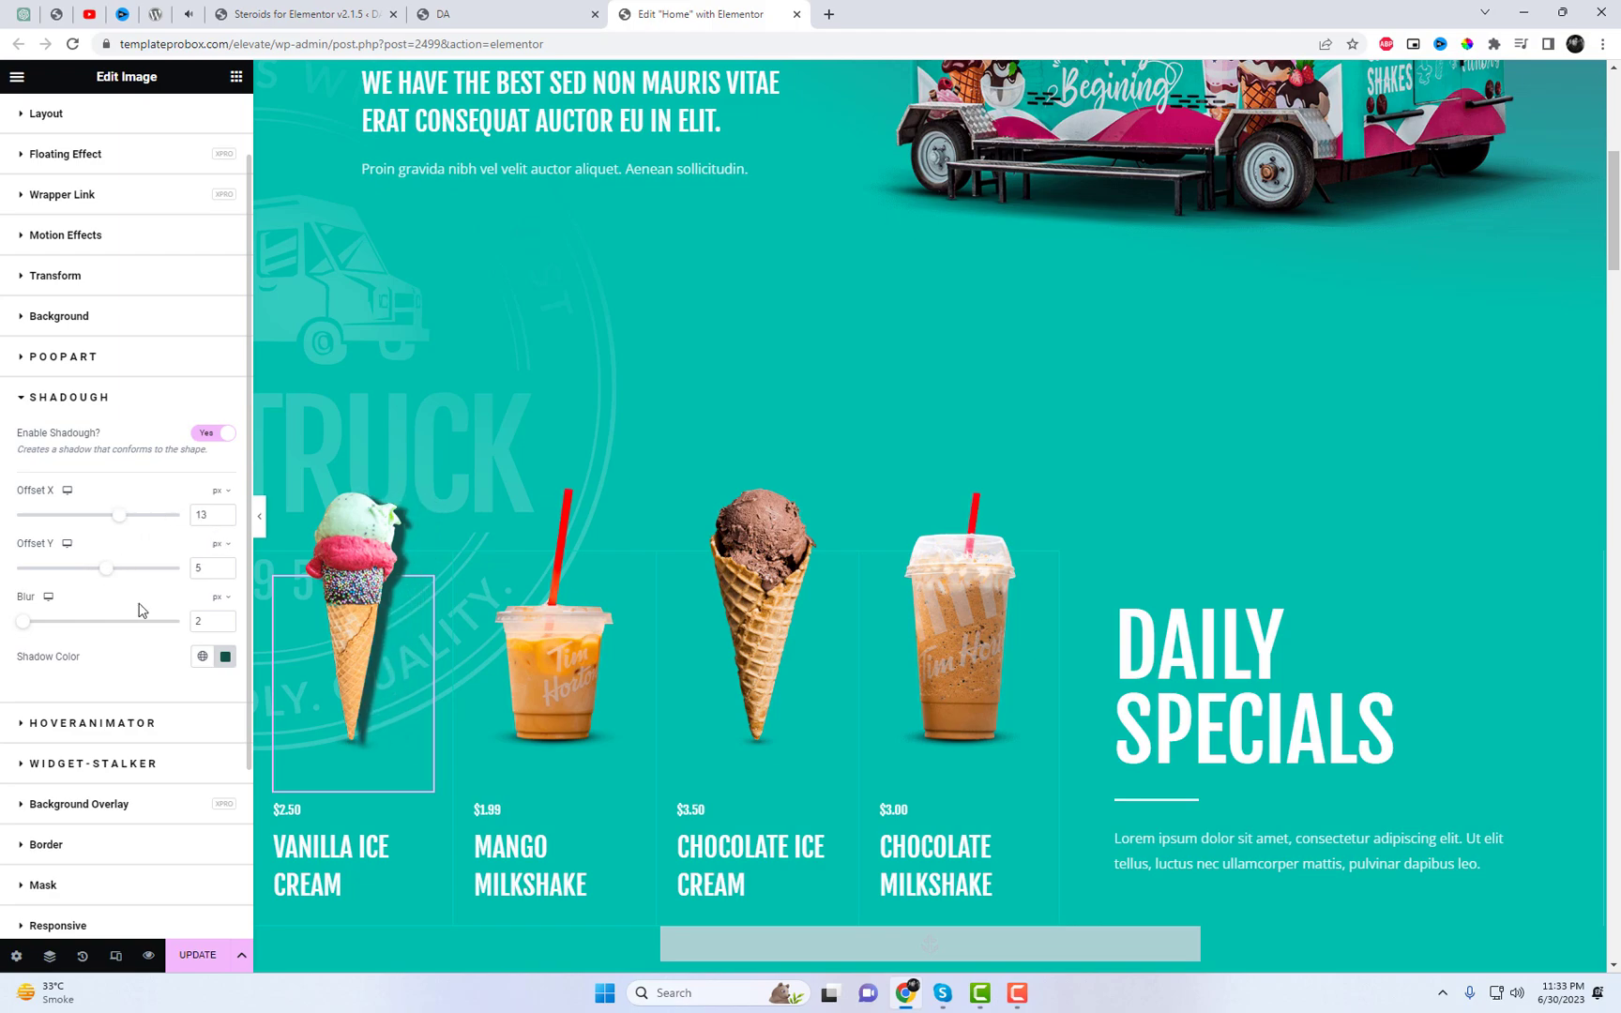
Step: Enable Shadough on the Mango Milkshake image and set Offset X to 16
click(553, 656)
click(208, 117)
scroll(184, 714, down, 1)
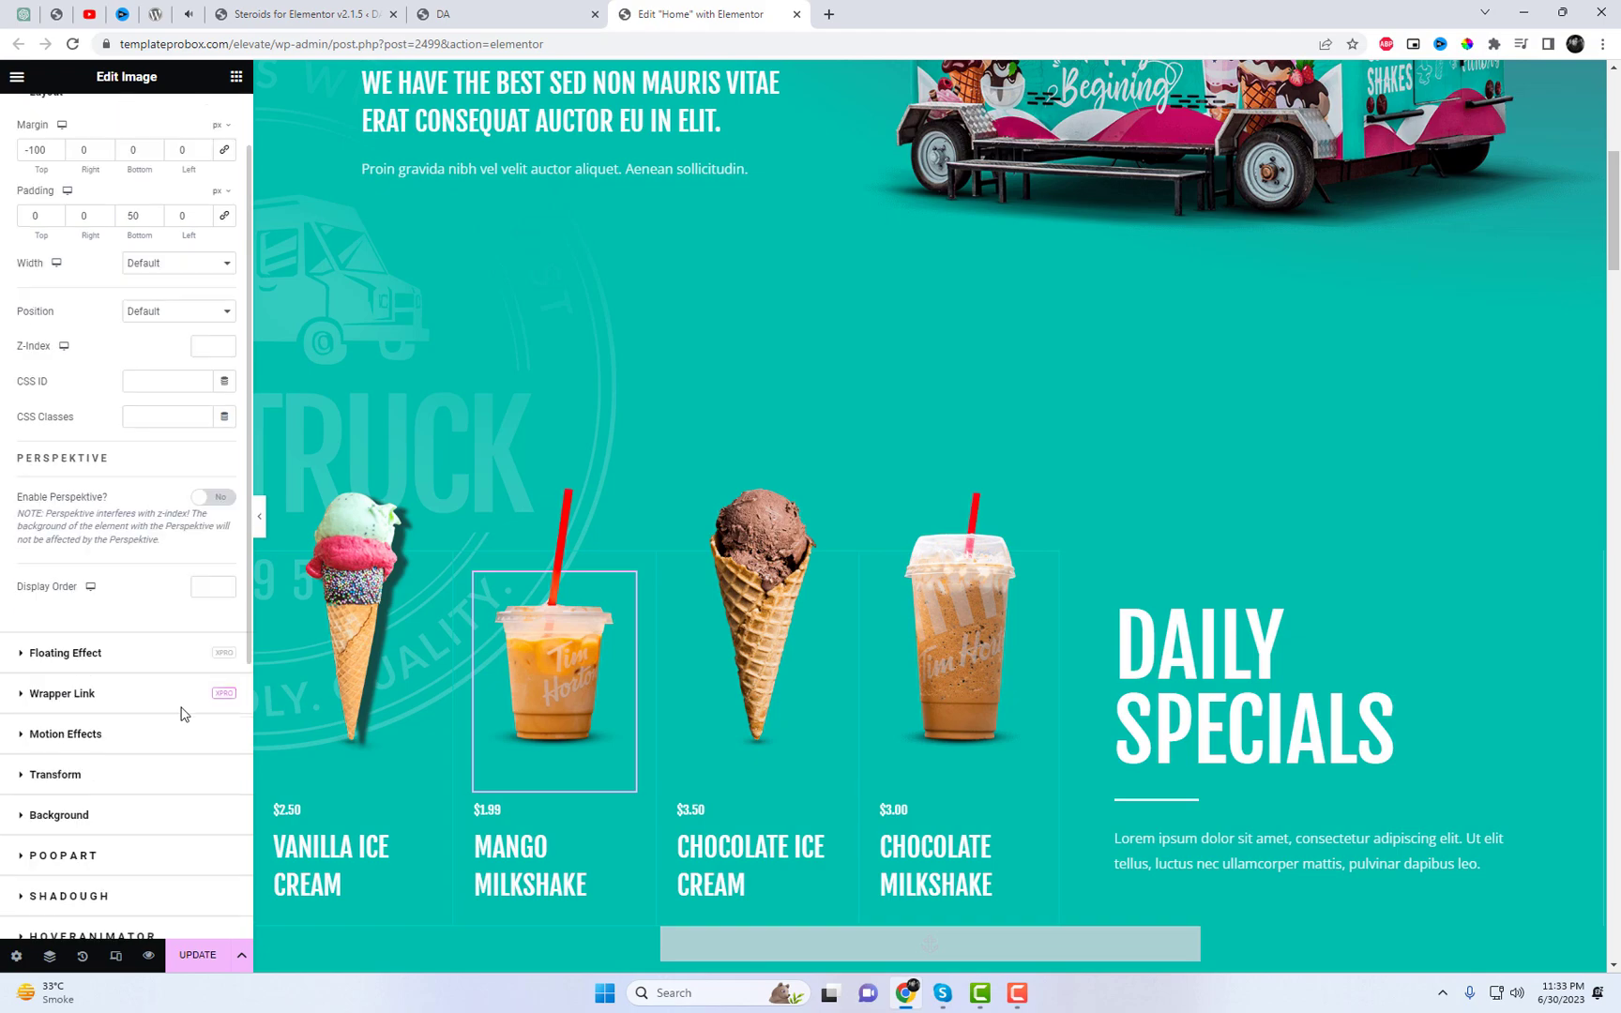
scroll(184, 714, down, 1)
click(129, 805)
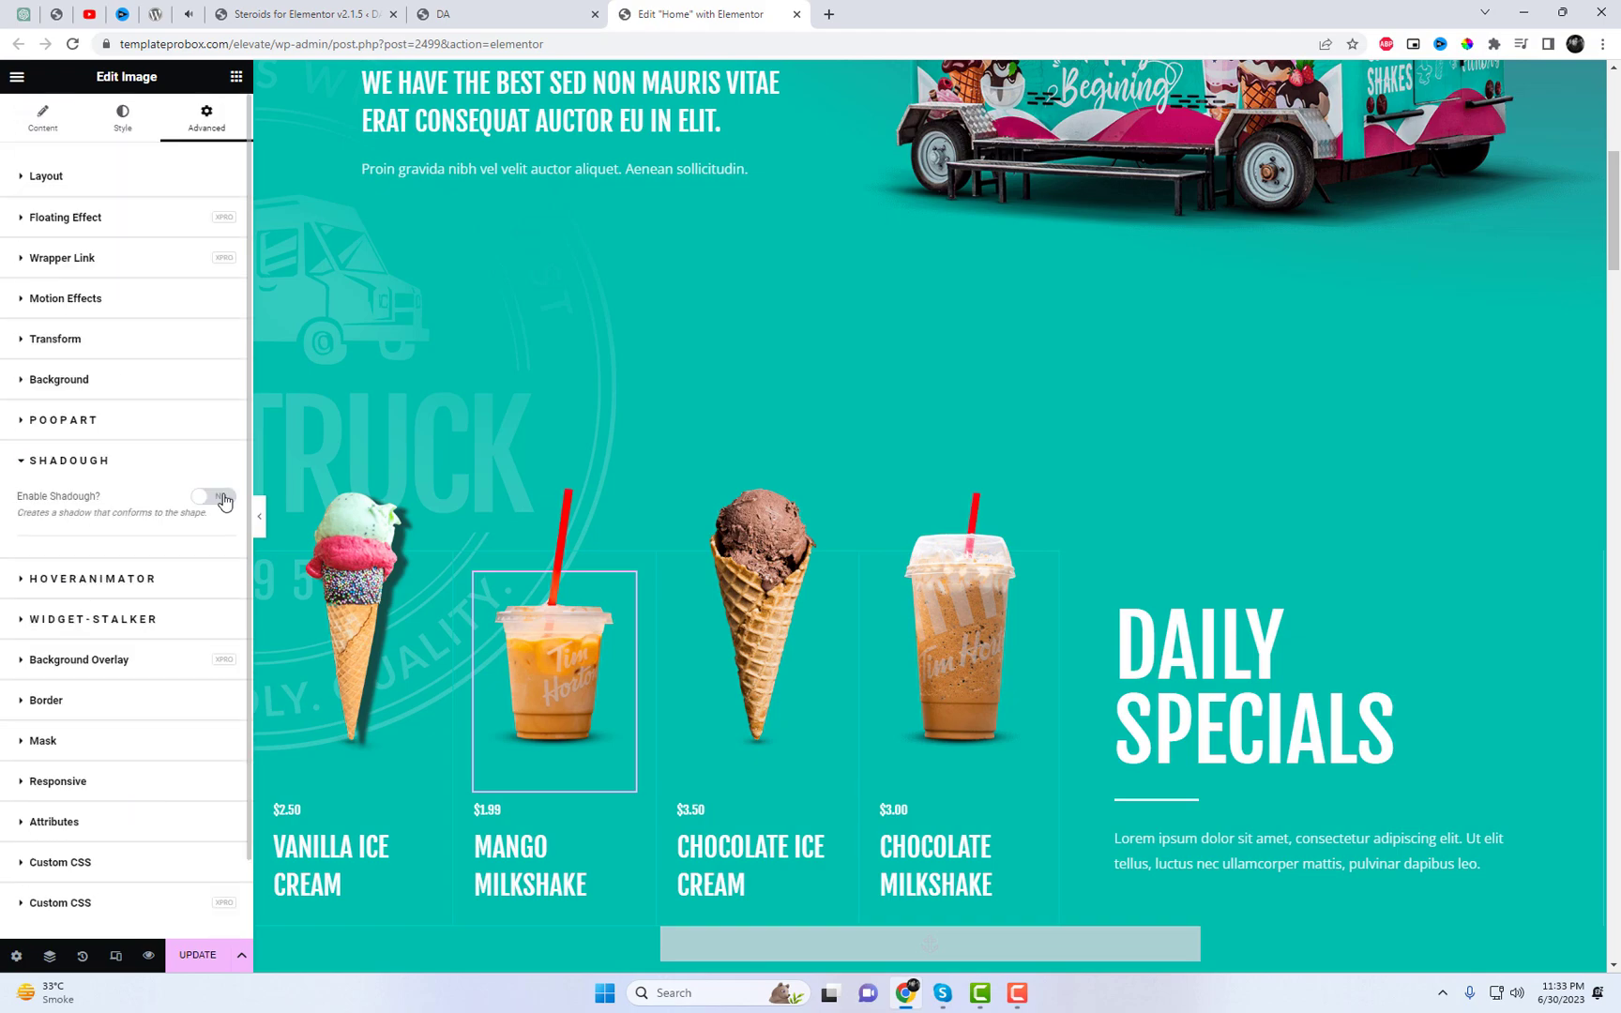
click(214, 495)
double_click(190, 581)
Step: Try a teal theme colour for the Mango Milkshake shadow
click(202, 719)
scroll(126, 647, down, 2)
click(127, 662)
click(202, 719)
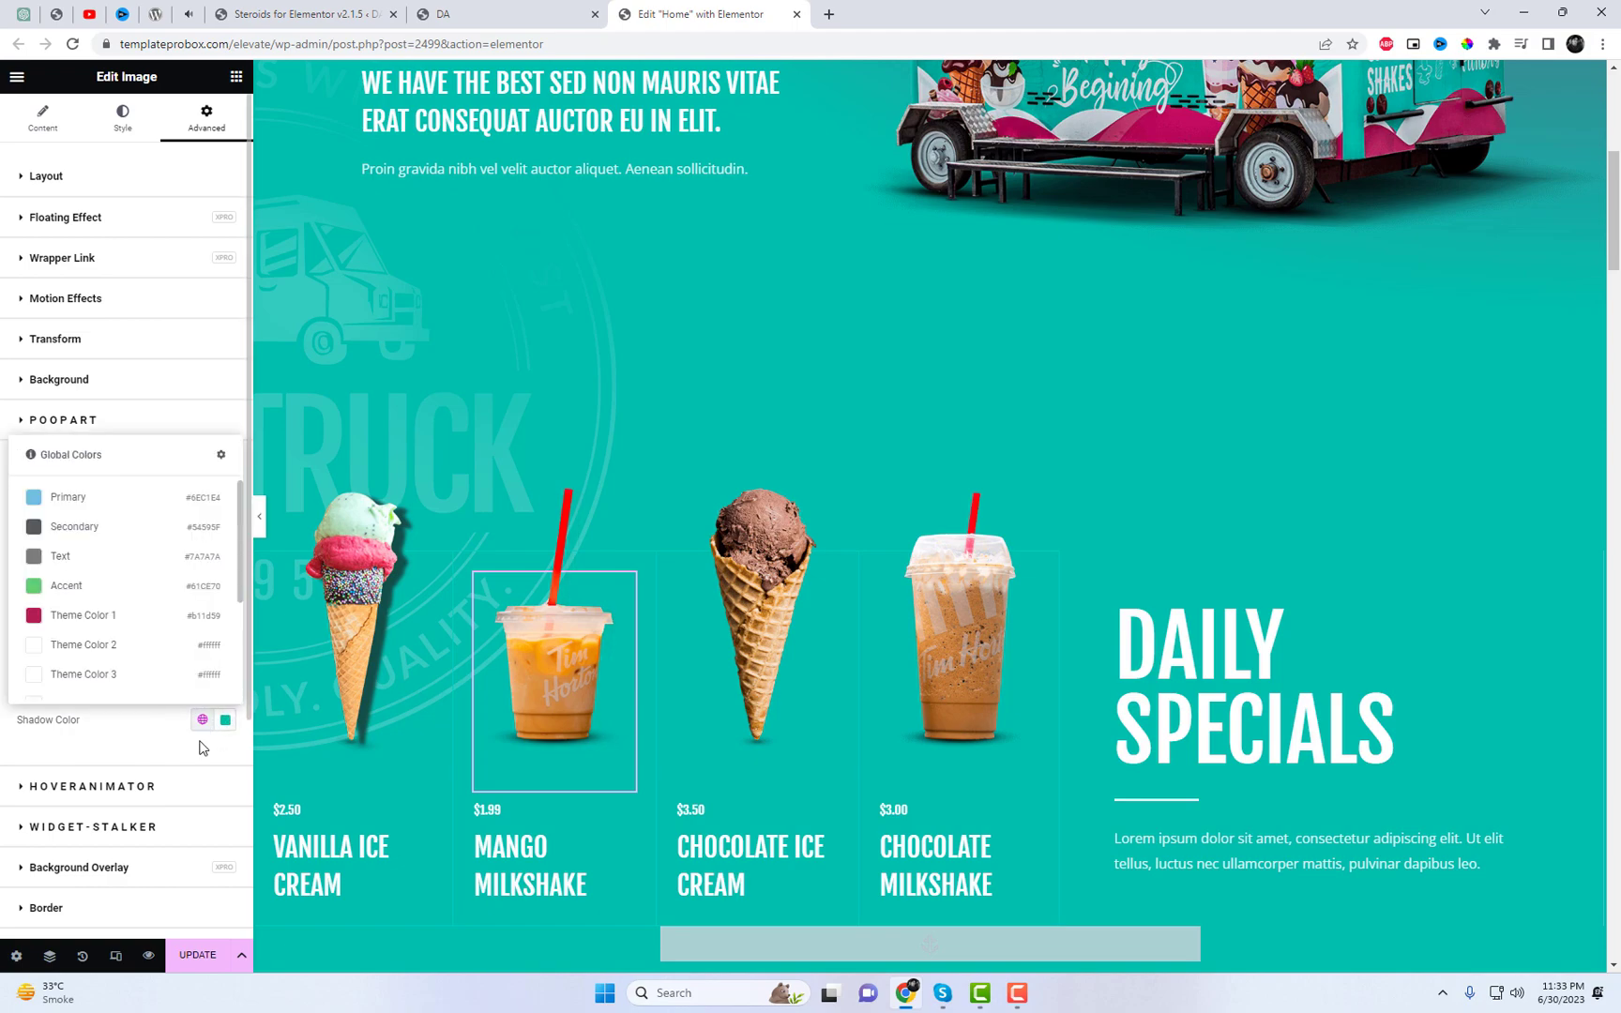
click(226, 719)
click(28, 706)
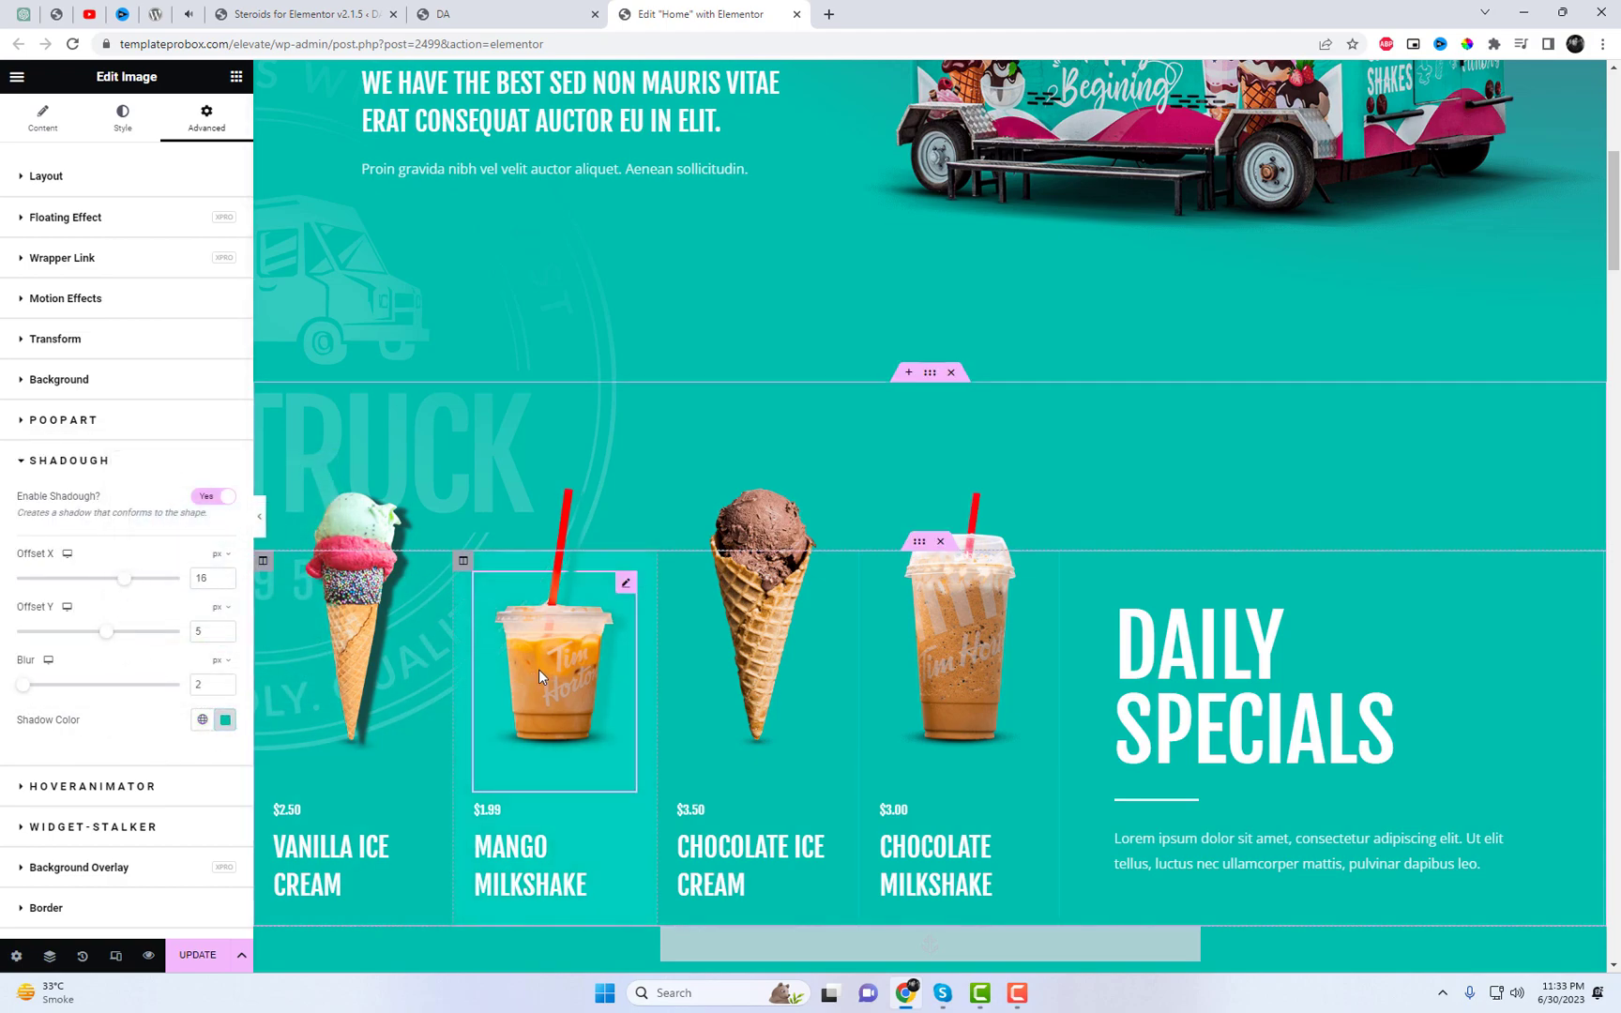
Step: Set the Mango Milkshake shadow to dark teal #0D3C38 and copy its hex value
click(225, 720)
drag(263, 601, 279, 595)
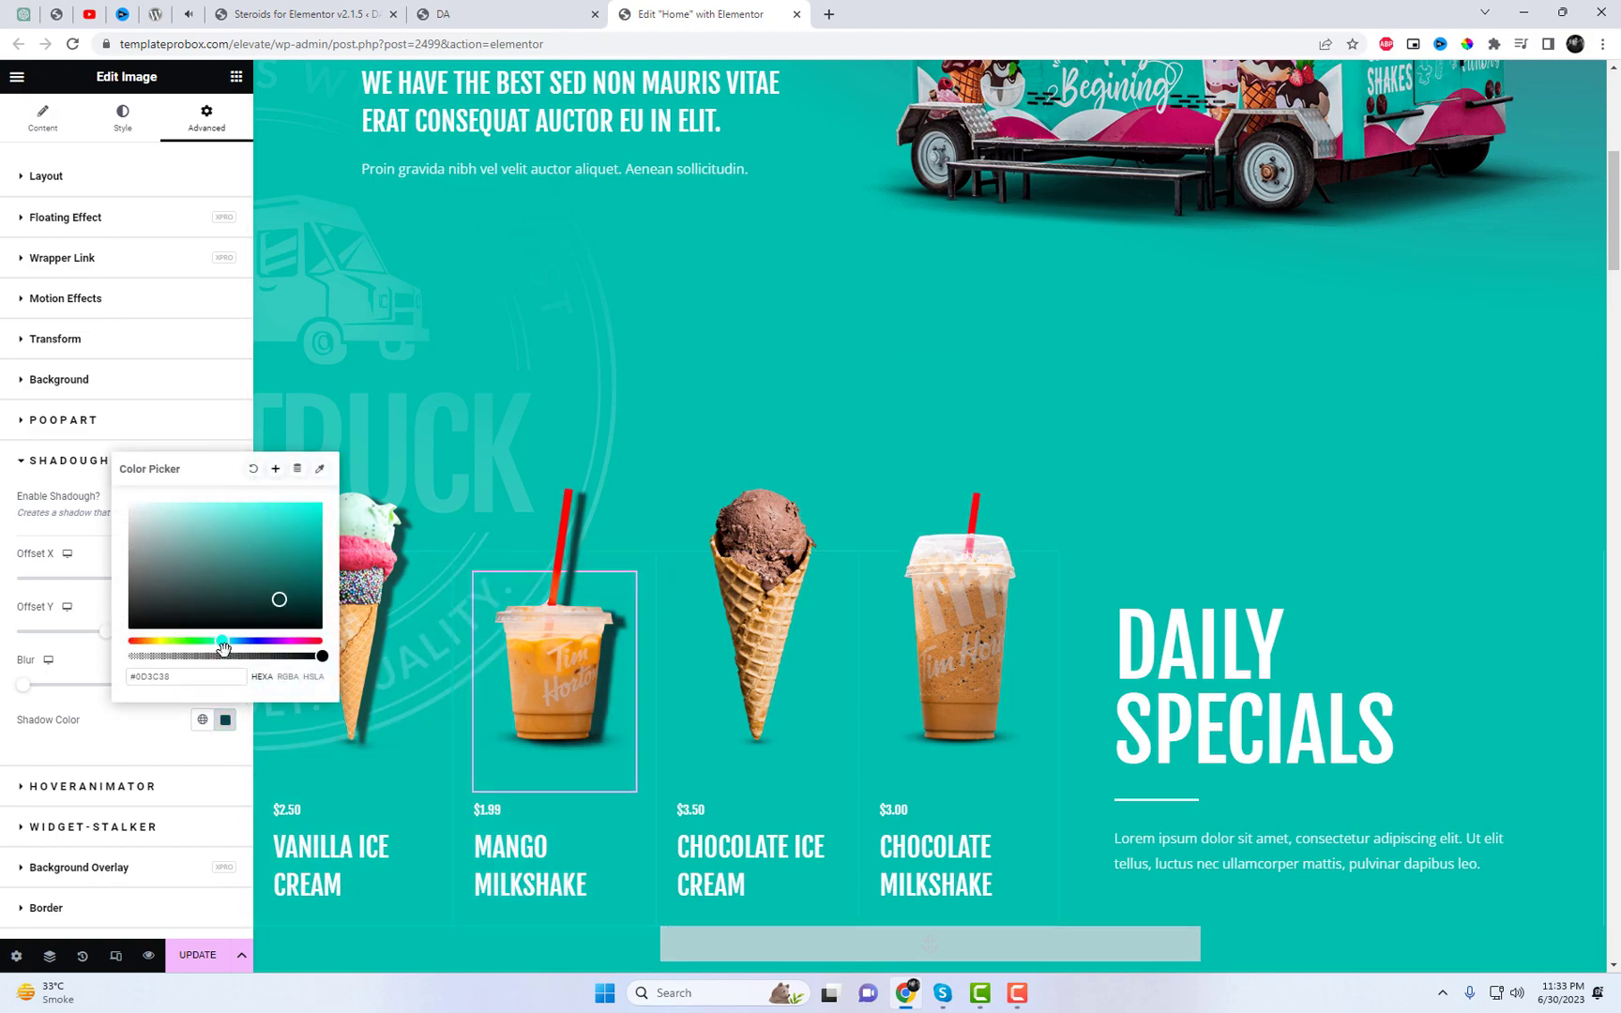
double_click(150, 677)
right_click(150, 676)
click(188, 441)
click(120, 753)
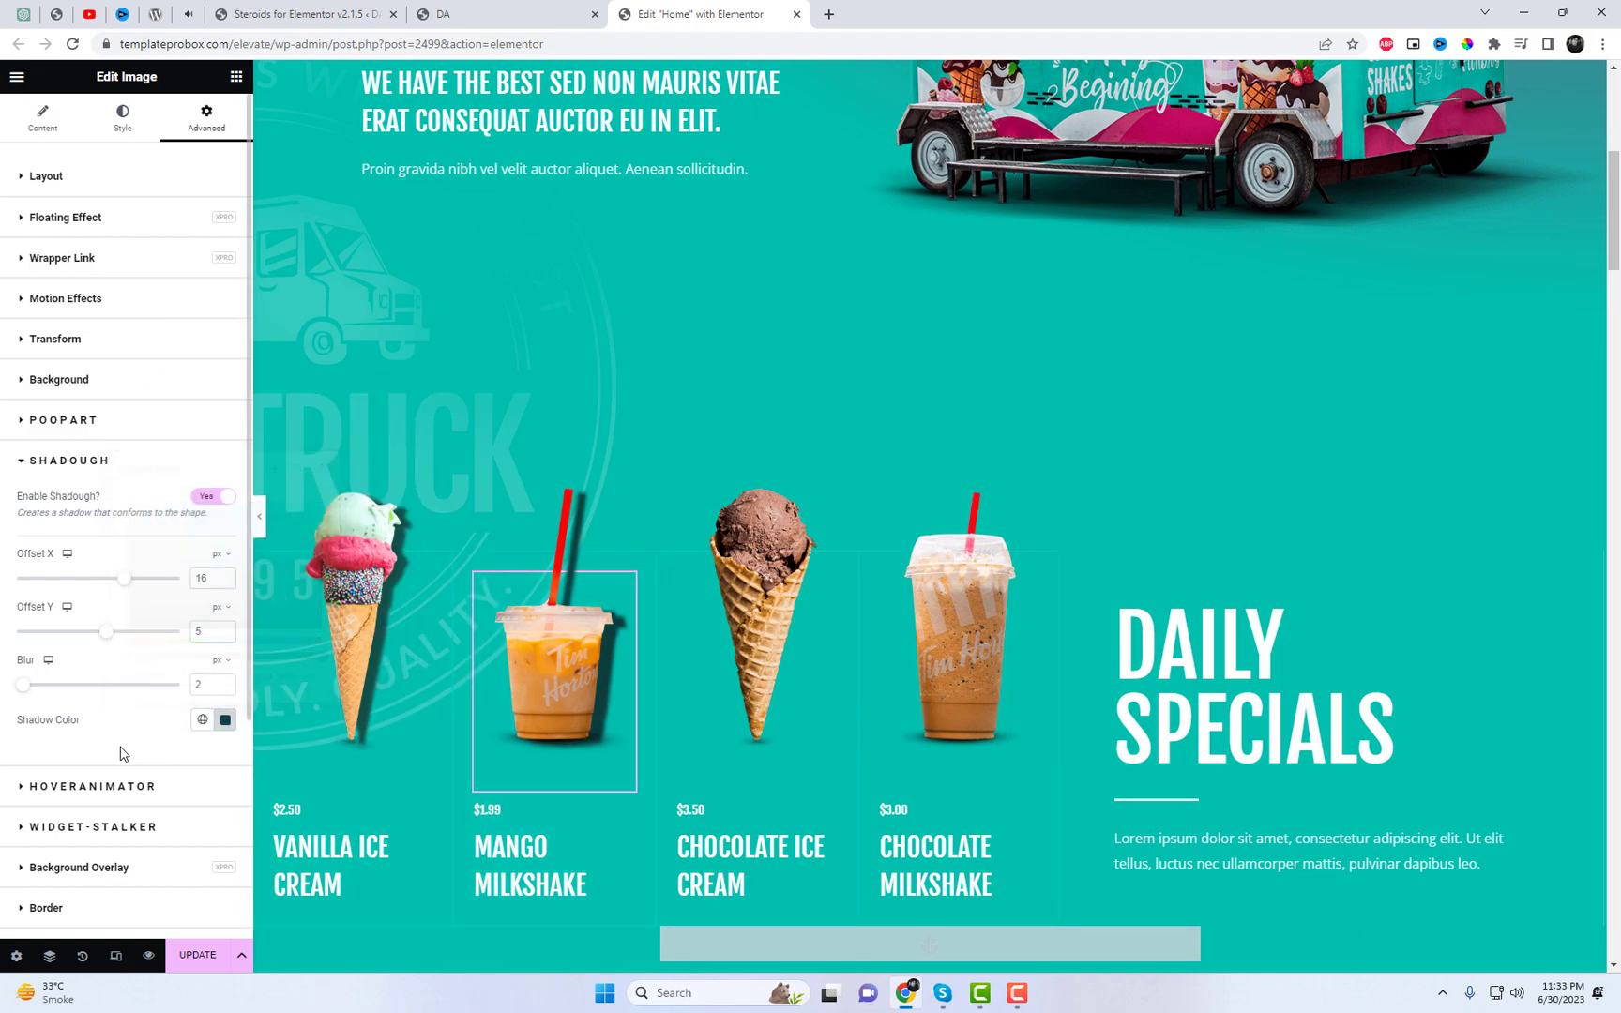
click(758, 657)
Step: Enable Shadough on the Chocolate Ice Cream image with fully opaque #0D3C38 colour
click(206, 117)
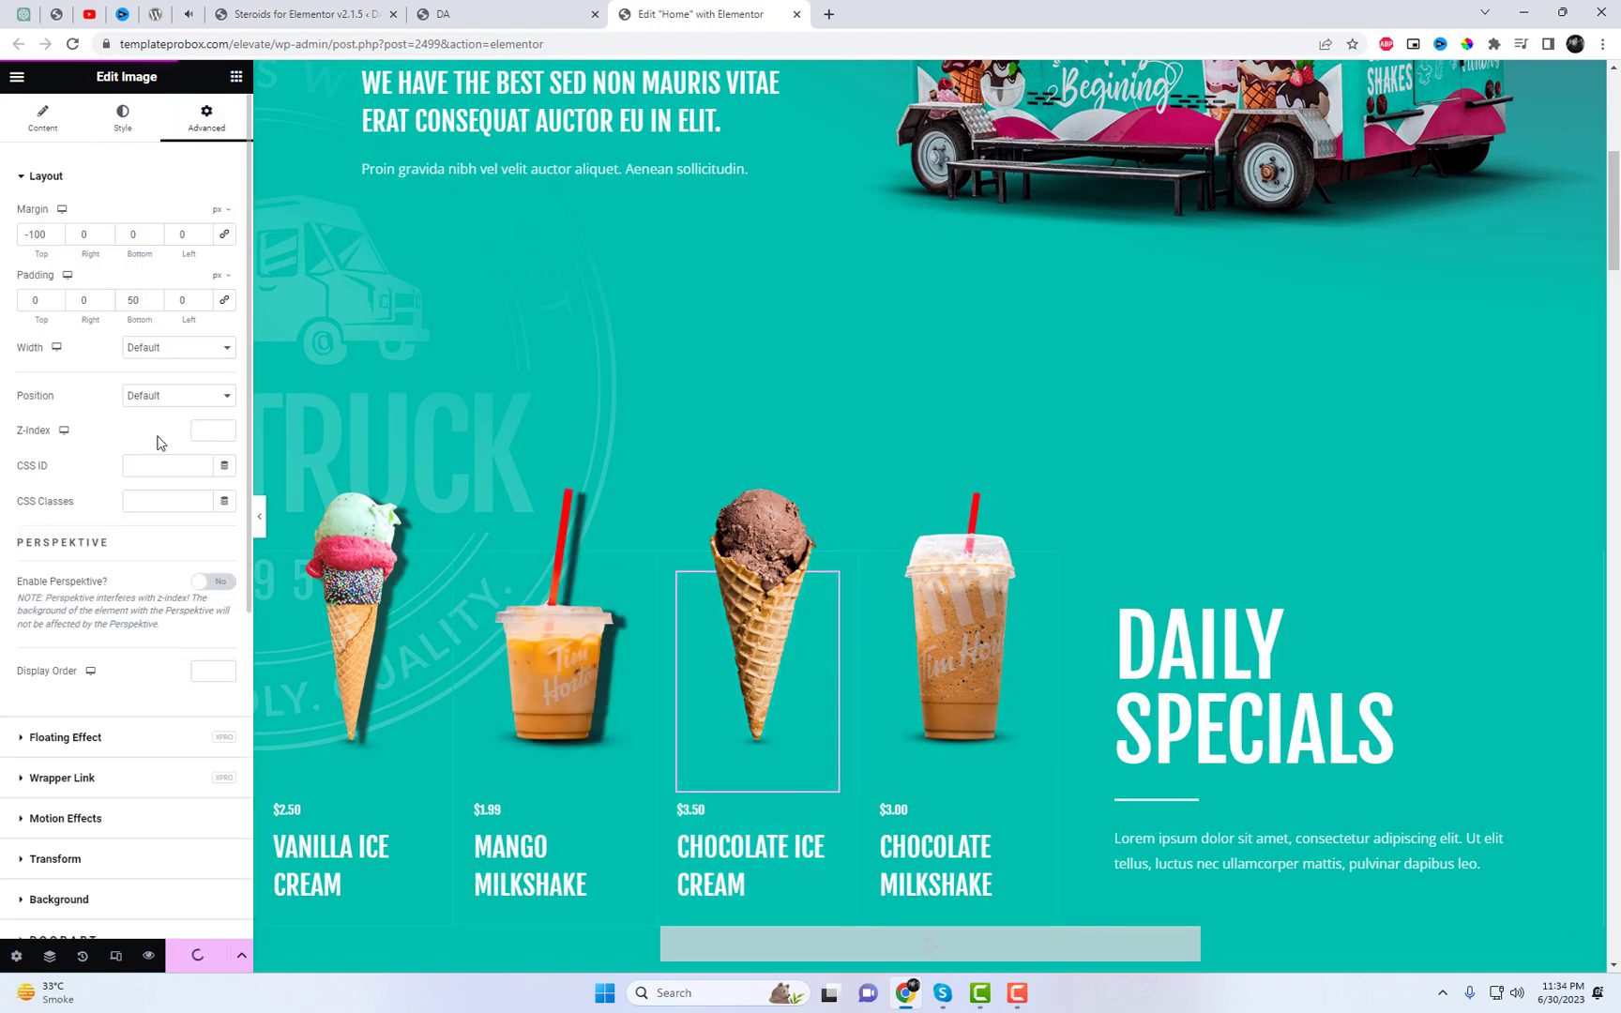
scroll(160, 729, down, 3)
click(136, 728)
click(214, 495)
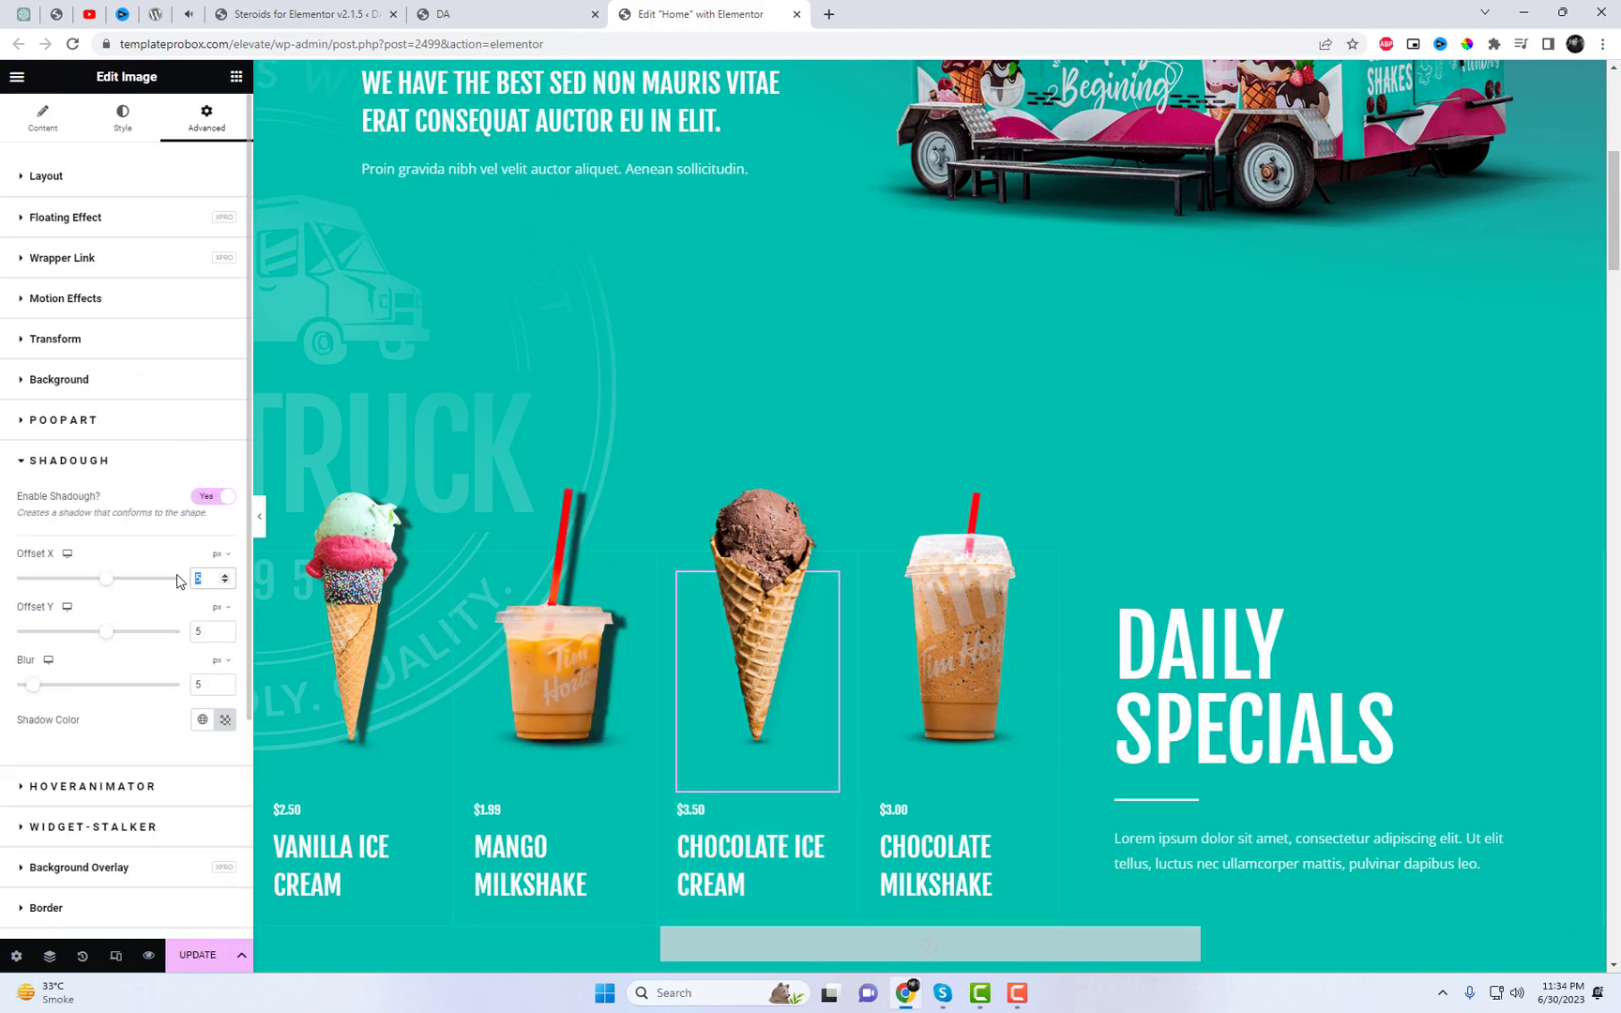
click(223, 720)
drag(246, 656, 322, 656)
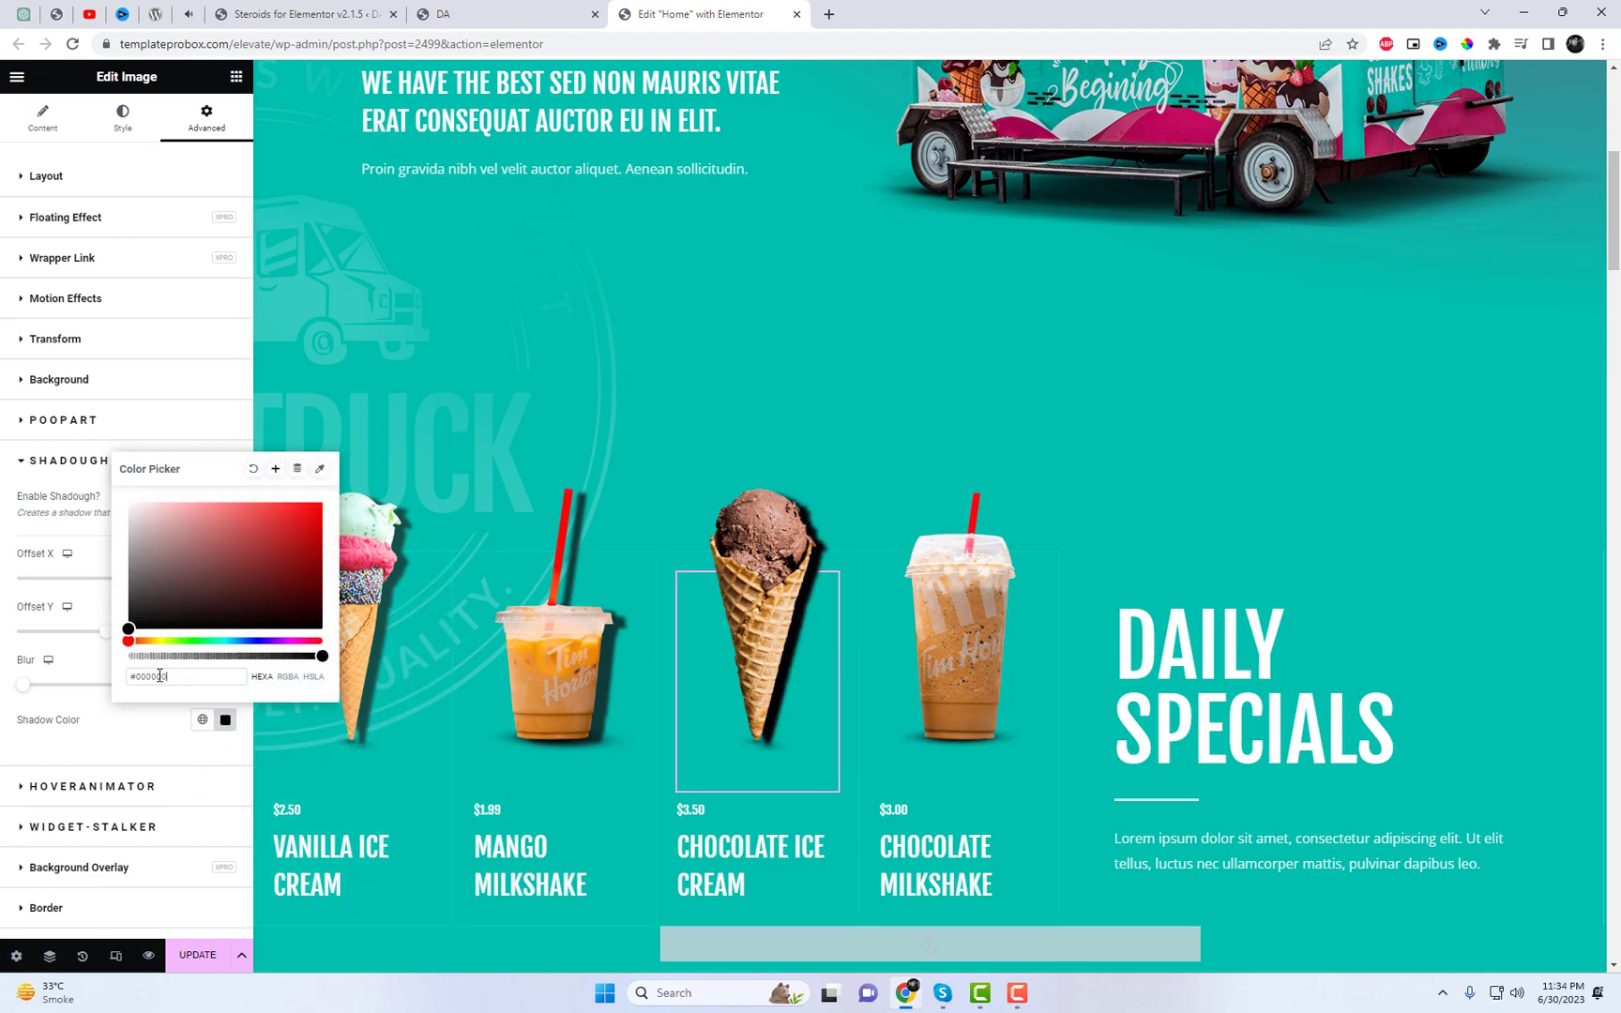
key(ctrl+v)
click(145, 732)
Step: Give the Chocolate Milkshake image a fully opaque dark Shadough shadow
click(959, 579)
click(207, 117)
scroll(193, 600, down, 4)
click(197, 553)
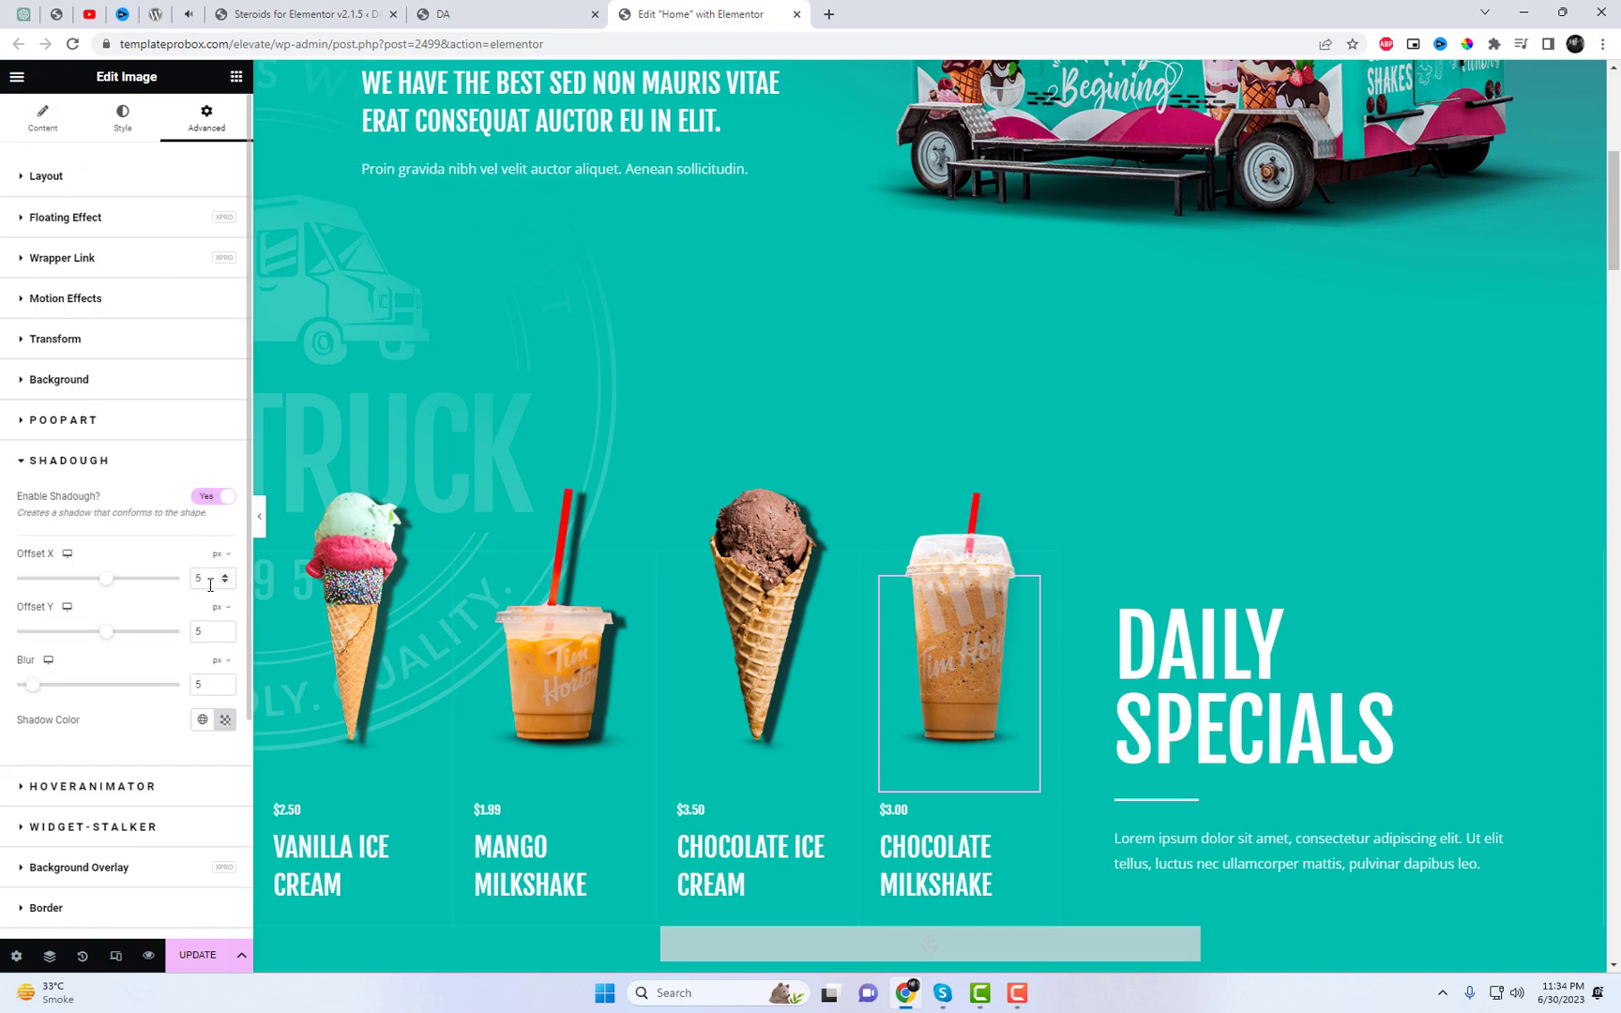
click(225, 719)
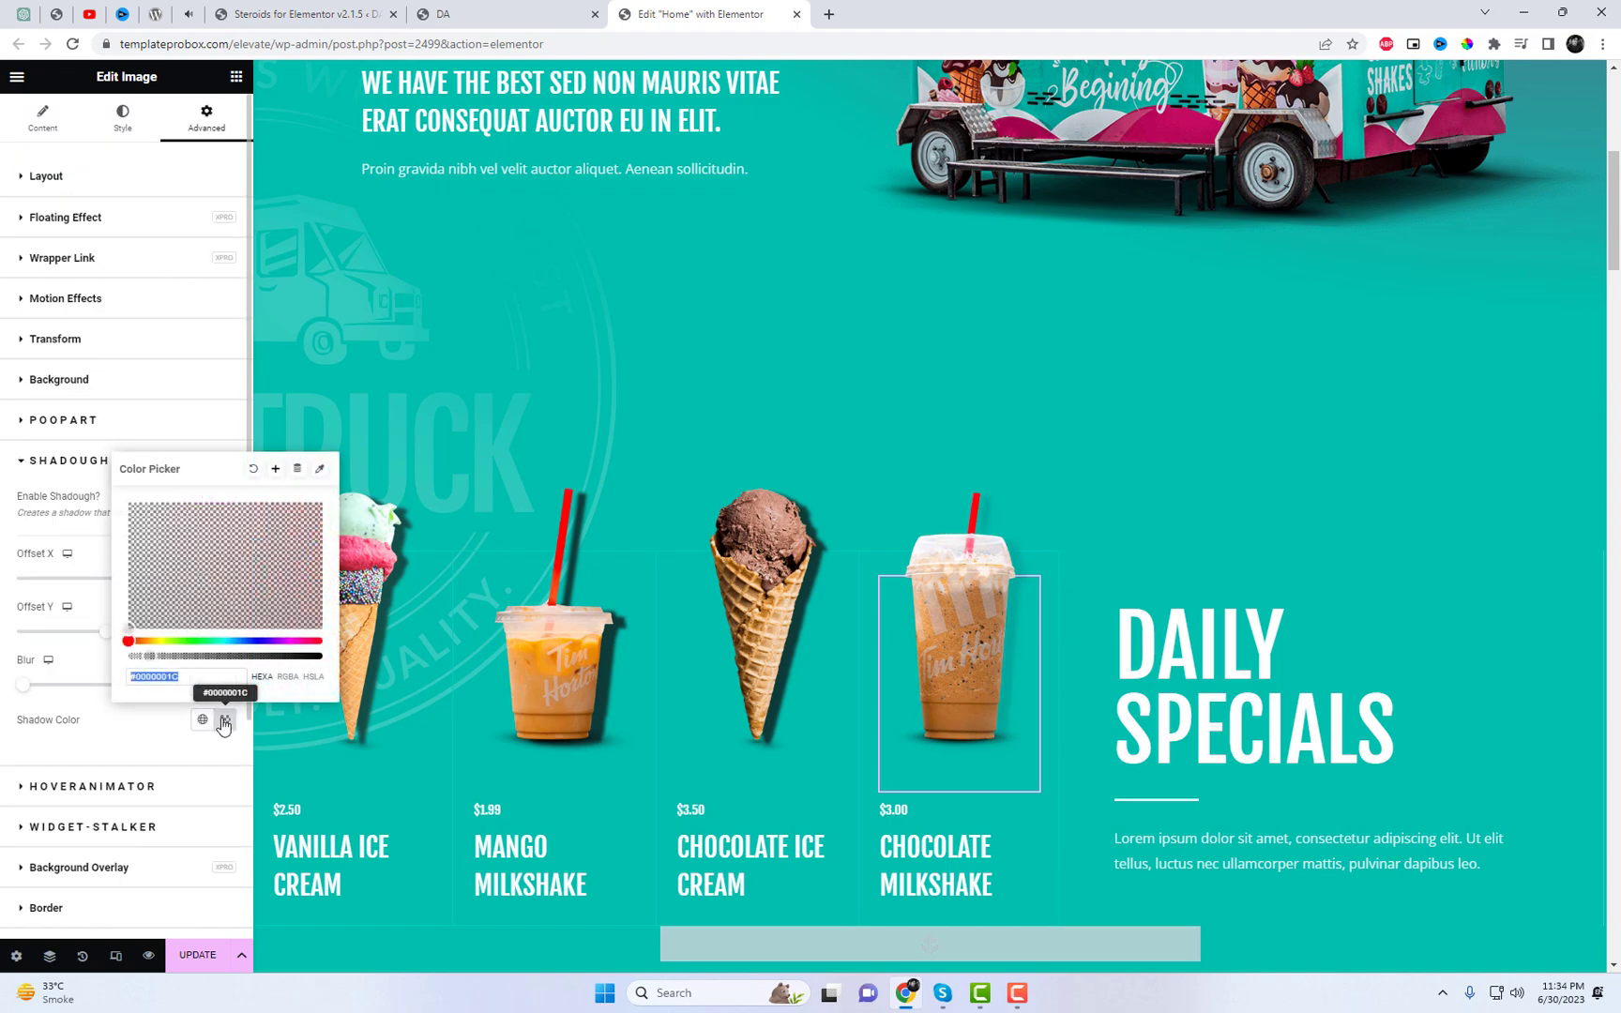
drag(155, 656, 323, 656)
scroll(738, 706, down, 2)
click(1248, 525)
Step: Enable Shadough on the DAILY SPECIALS heading with #0D3C38 shadow colour
click(206, 117)
scroll(184, 630, down, 3)
scroll(185, 631, down, 3)
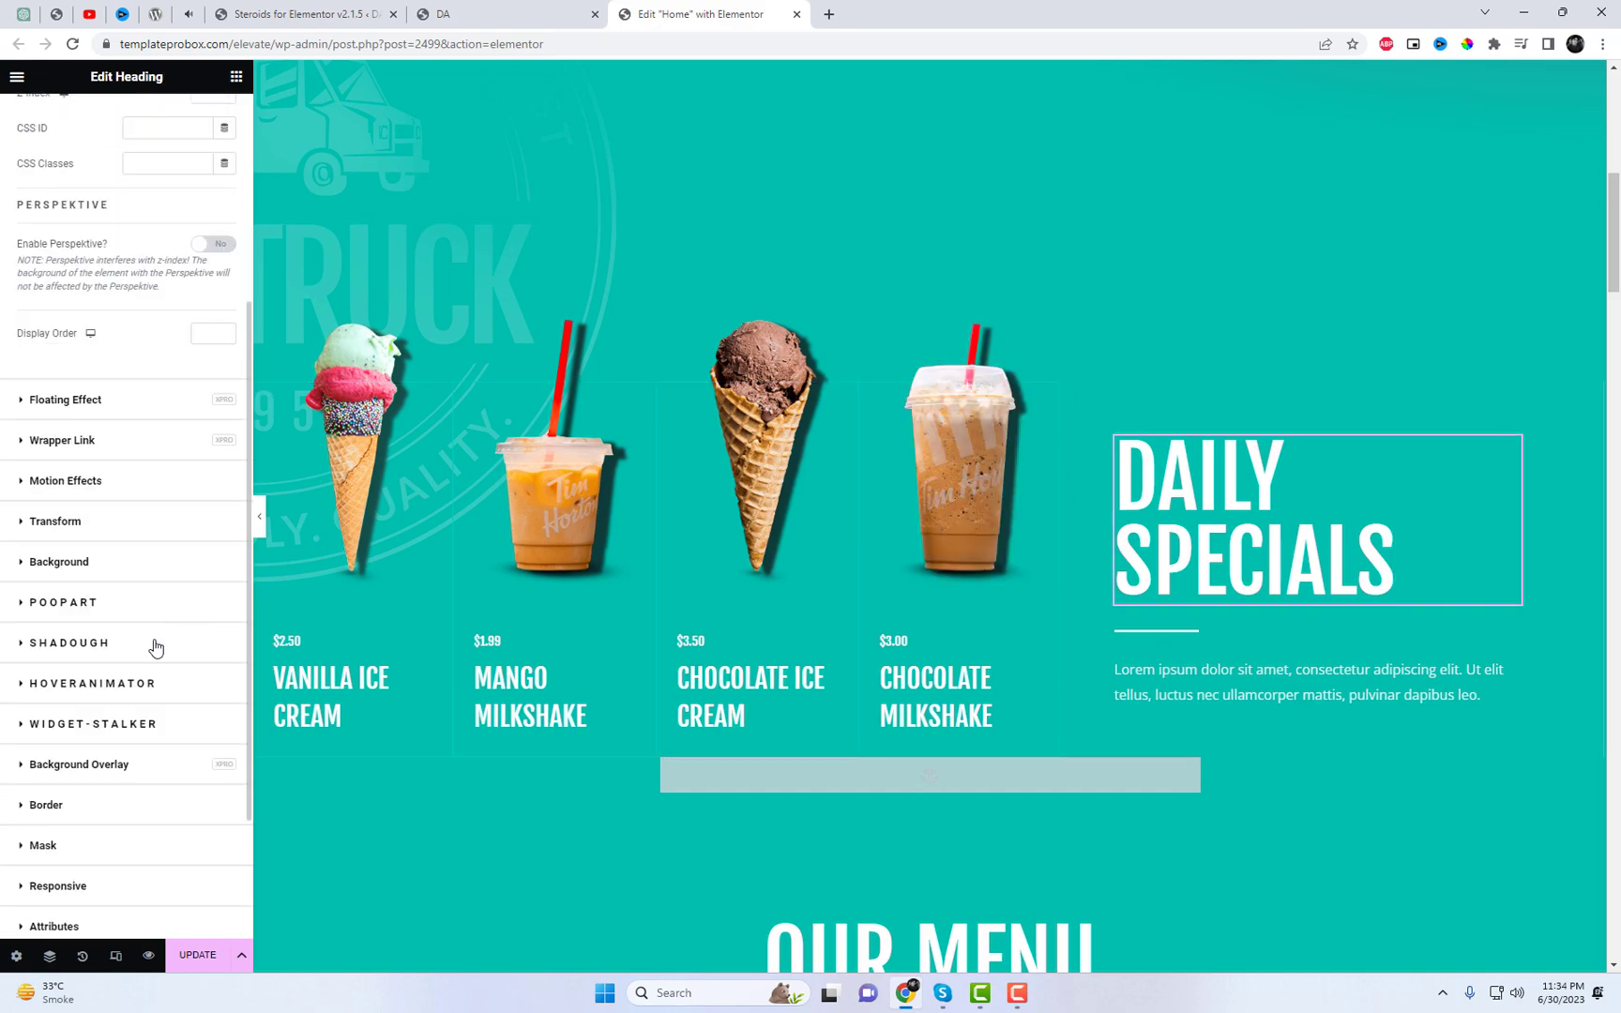
click(156, 643)
click(216, 499)
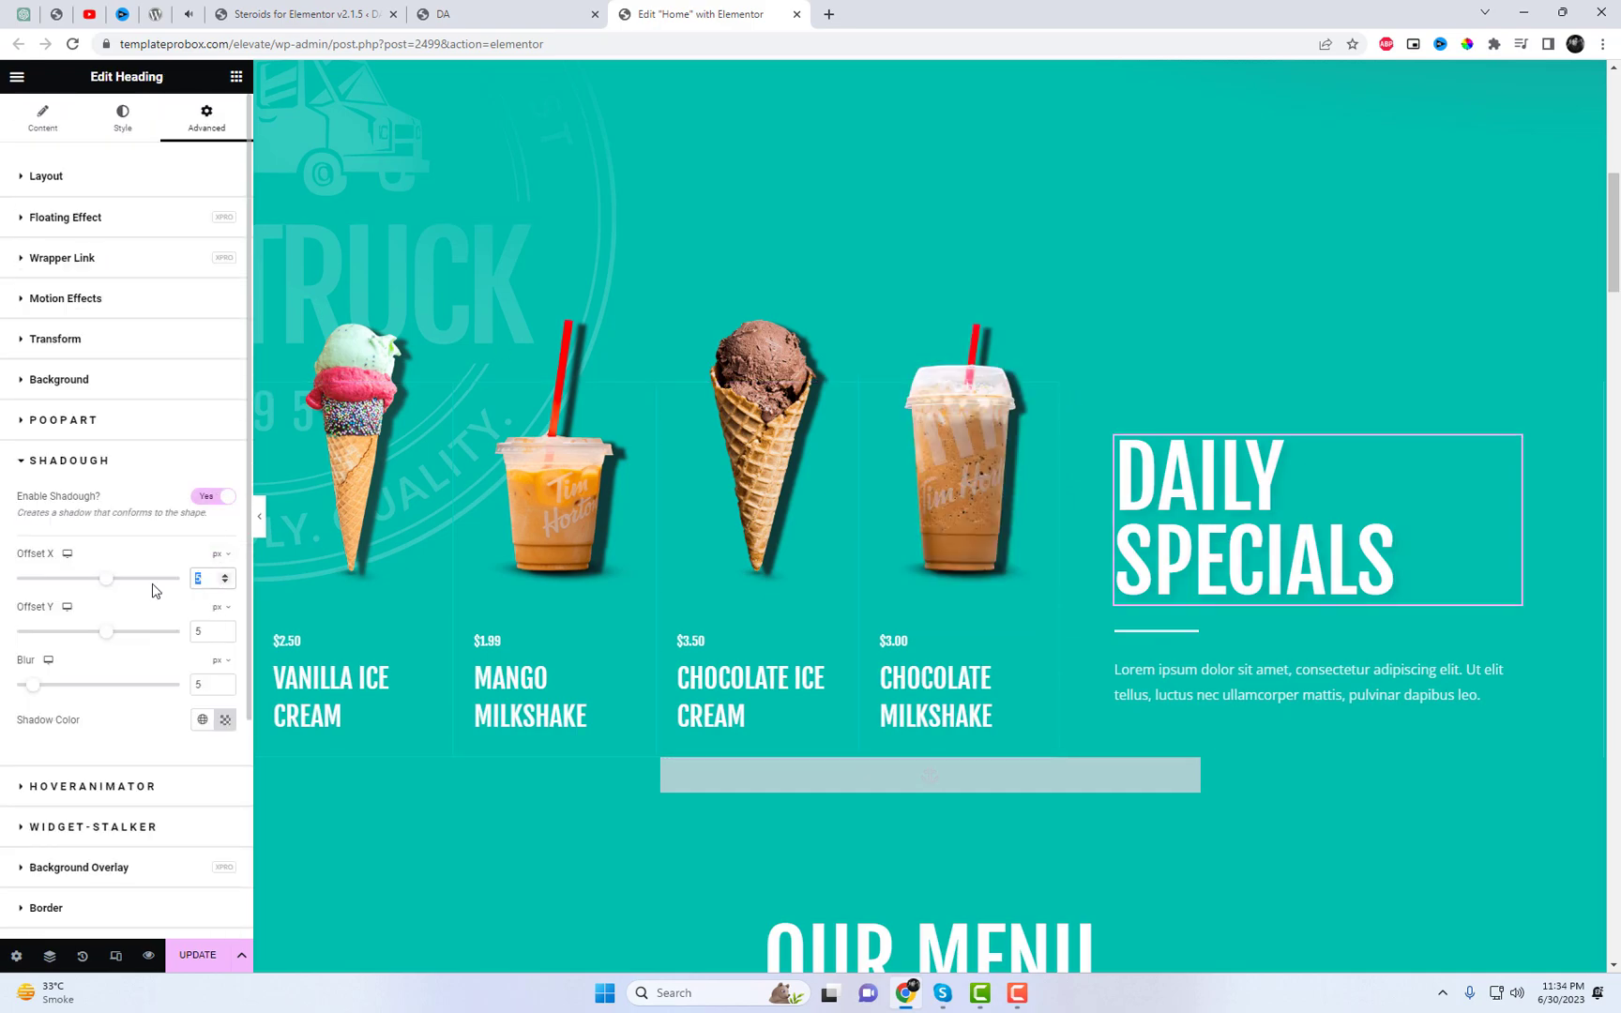
click(201, 719)
click(225, 719)
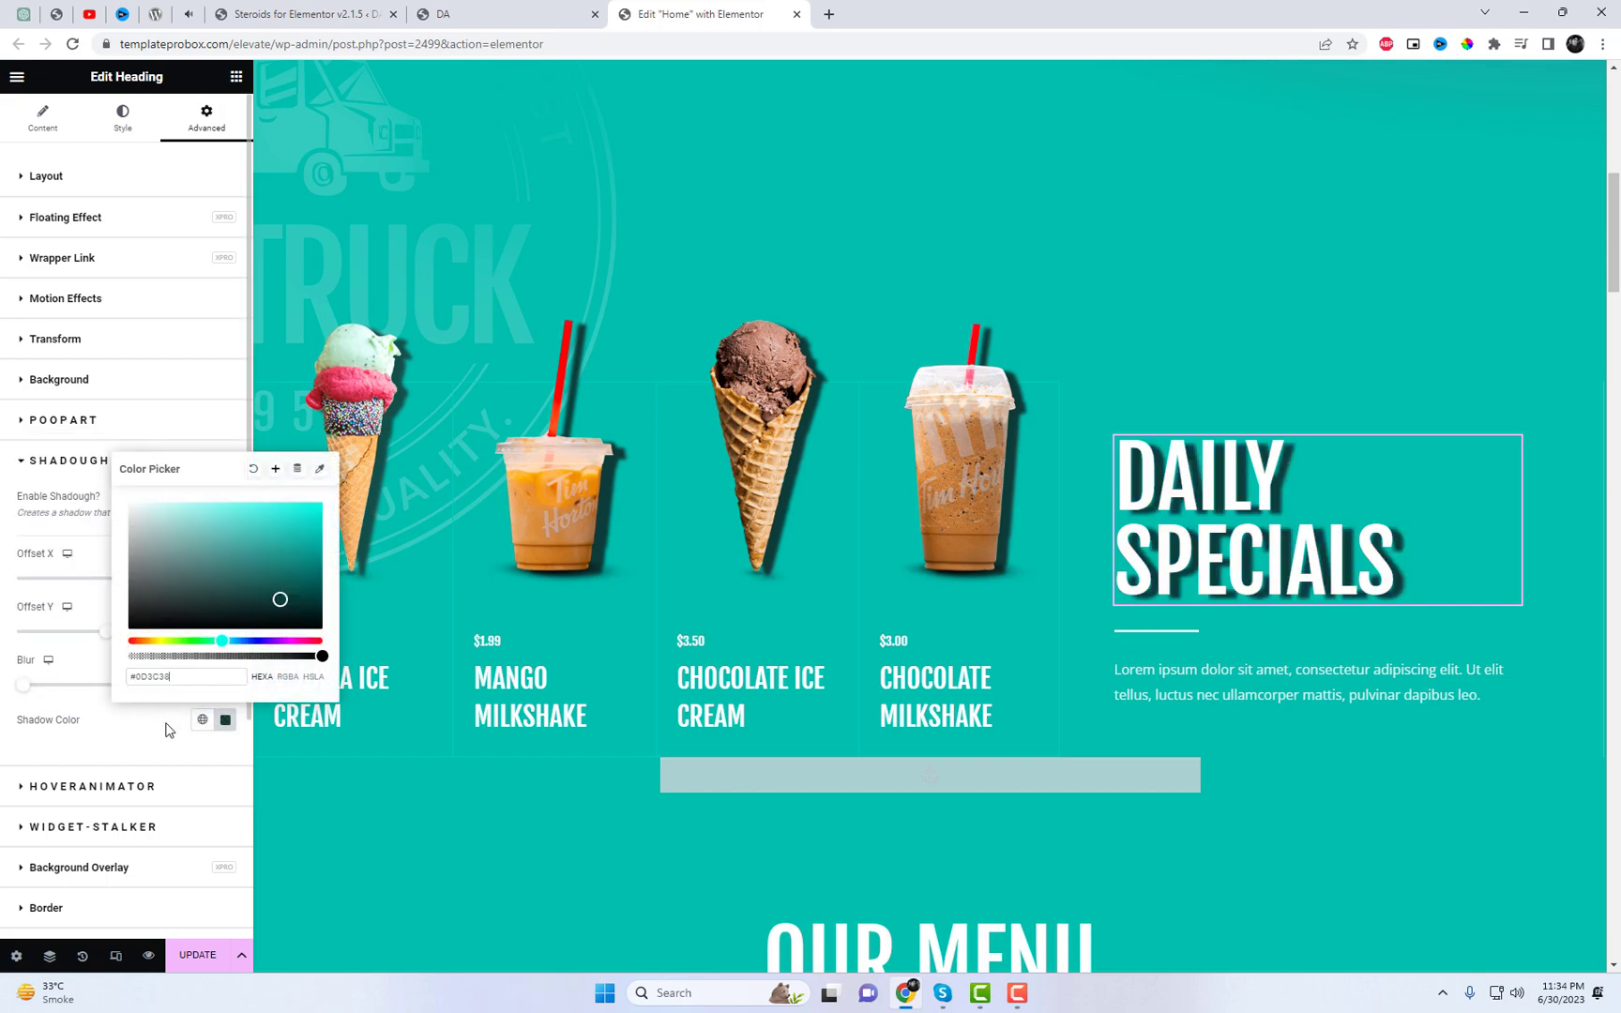
click(33, 686)
Step: Set the DAILY SPECIALS shadow offsets to X 16 and Y 10 with blur 1
drag(109, 636, 159, 637)
drag(119, 578, 336, 575)
drag(157, 631, 129, 589)
click(99, 583)
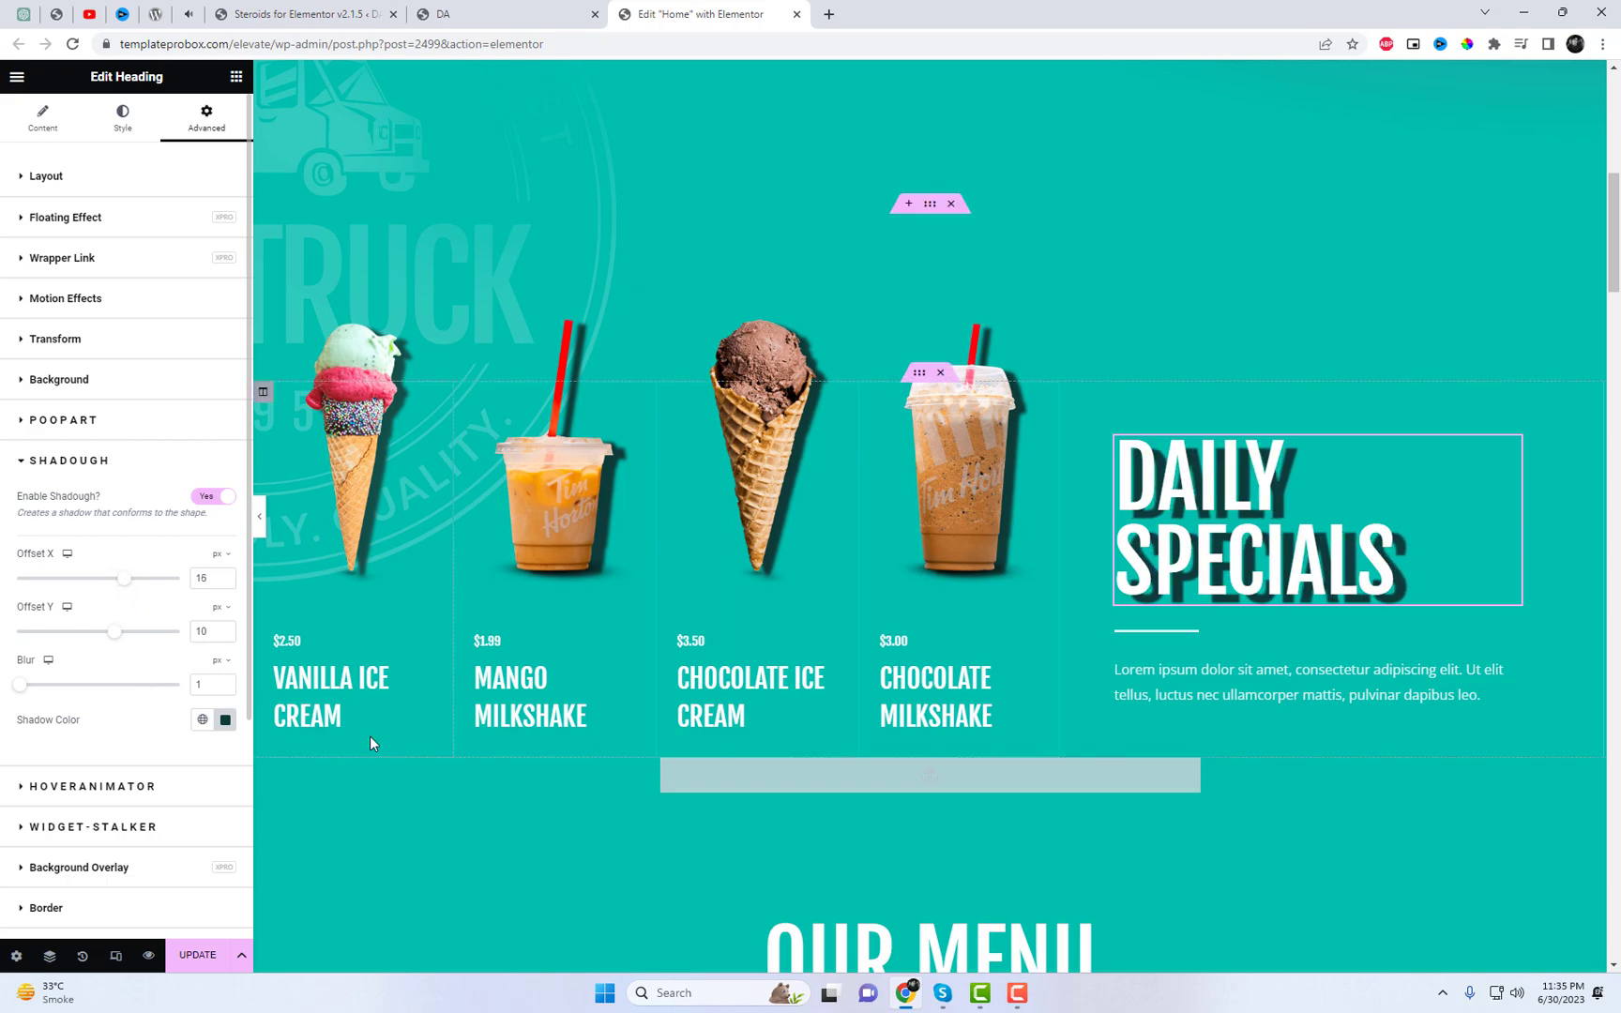
Step: Check the shadows on the live page, then go back to the editor's hero section
key(ctrl+shift+Tab)
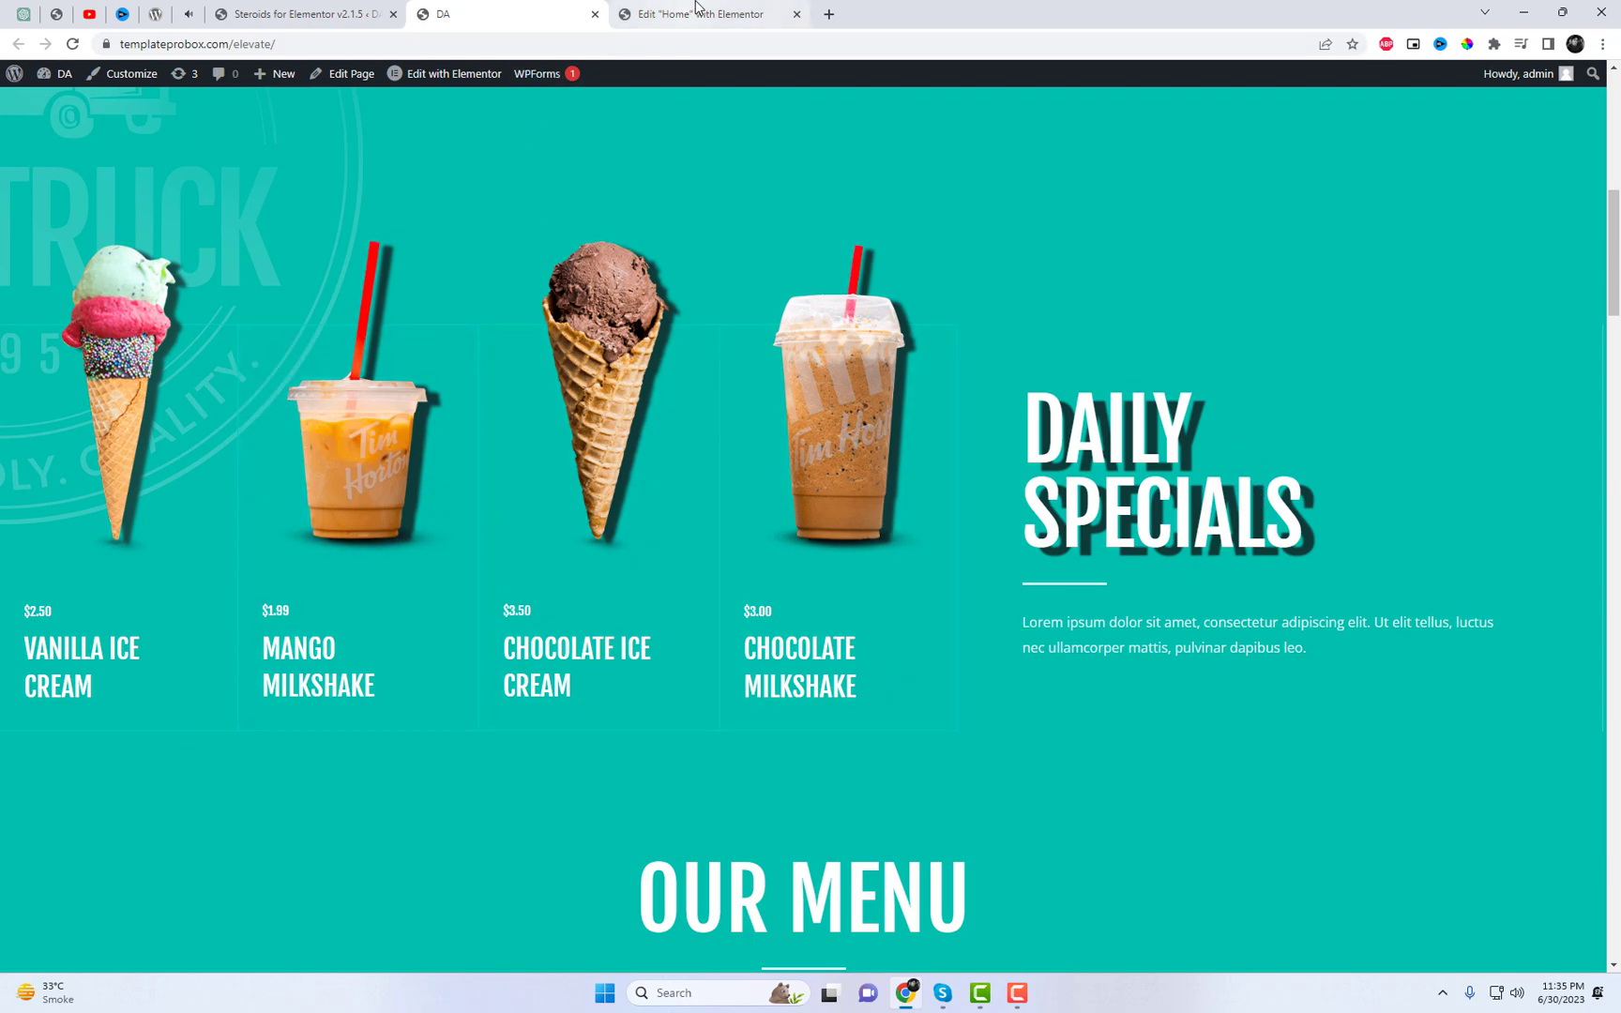
click(657, 14)
scroll(1106, 482, up, 10)
Step: Enable Shadough on the hero's food truck image
click(1114, 502)
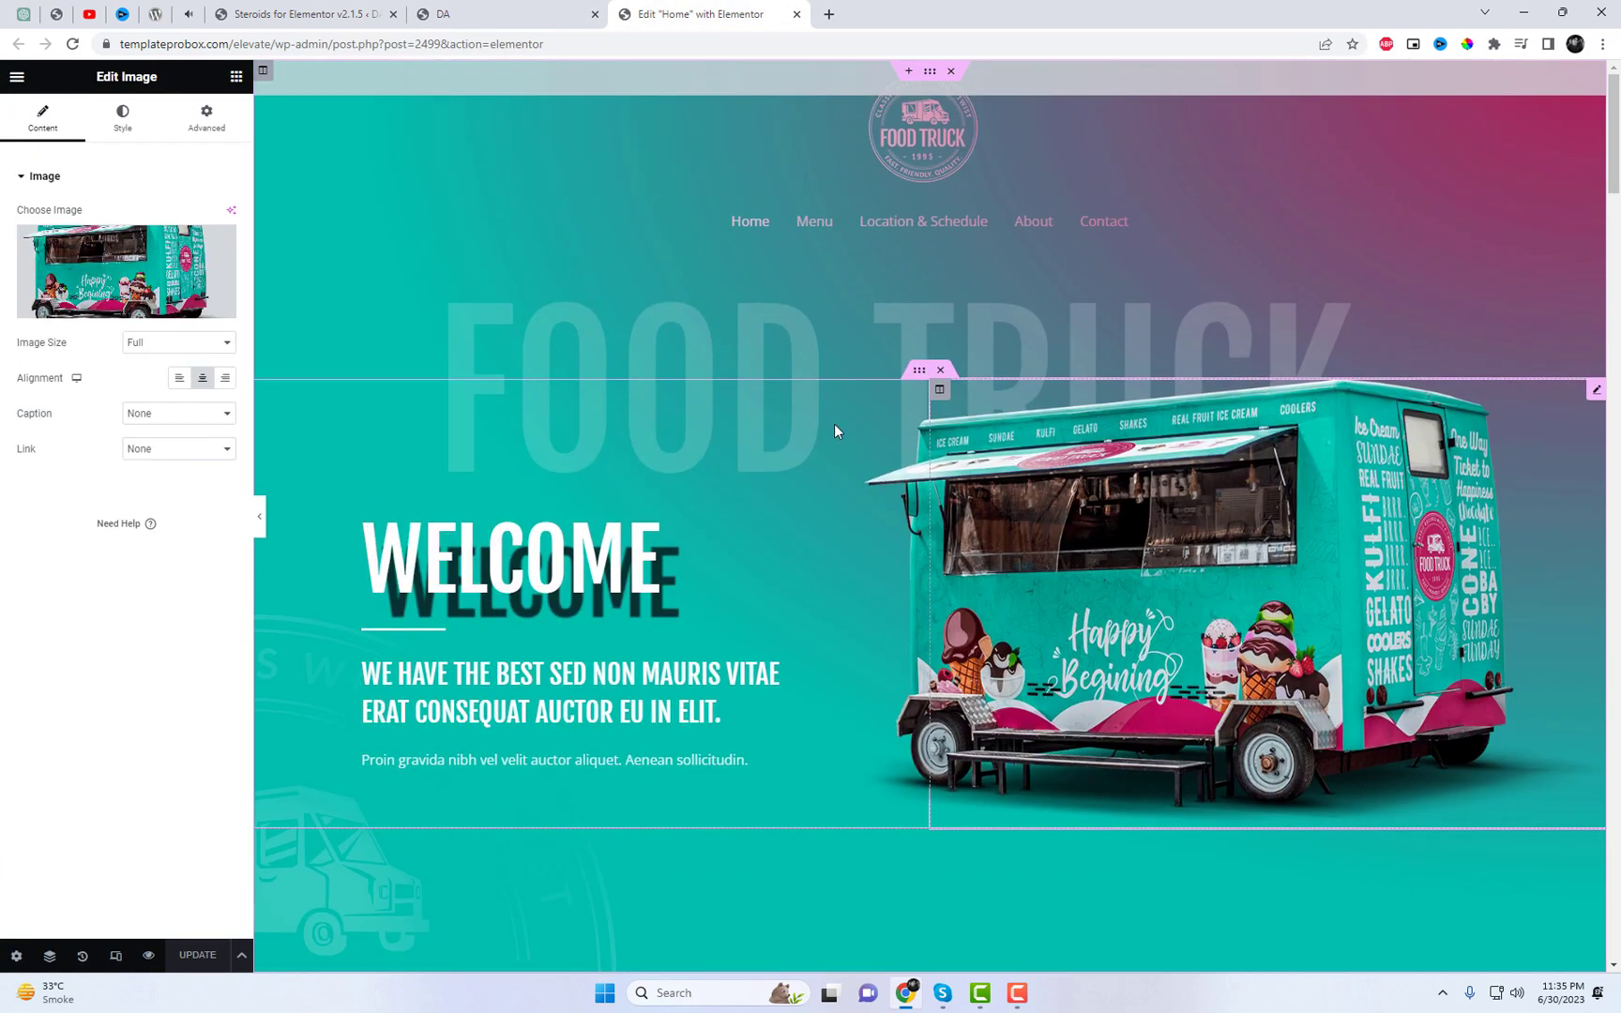
click(205, 136)
scroll(198, 622, down, 2)
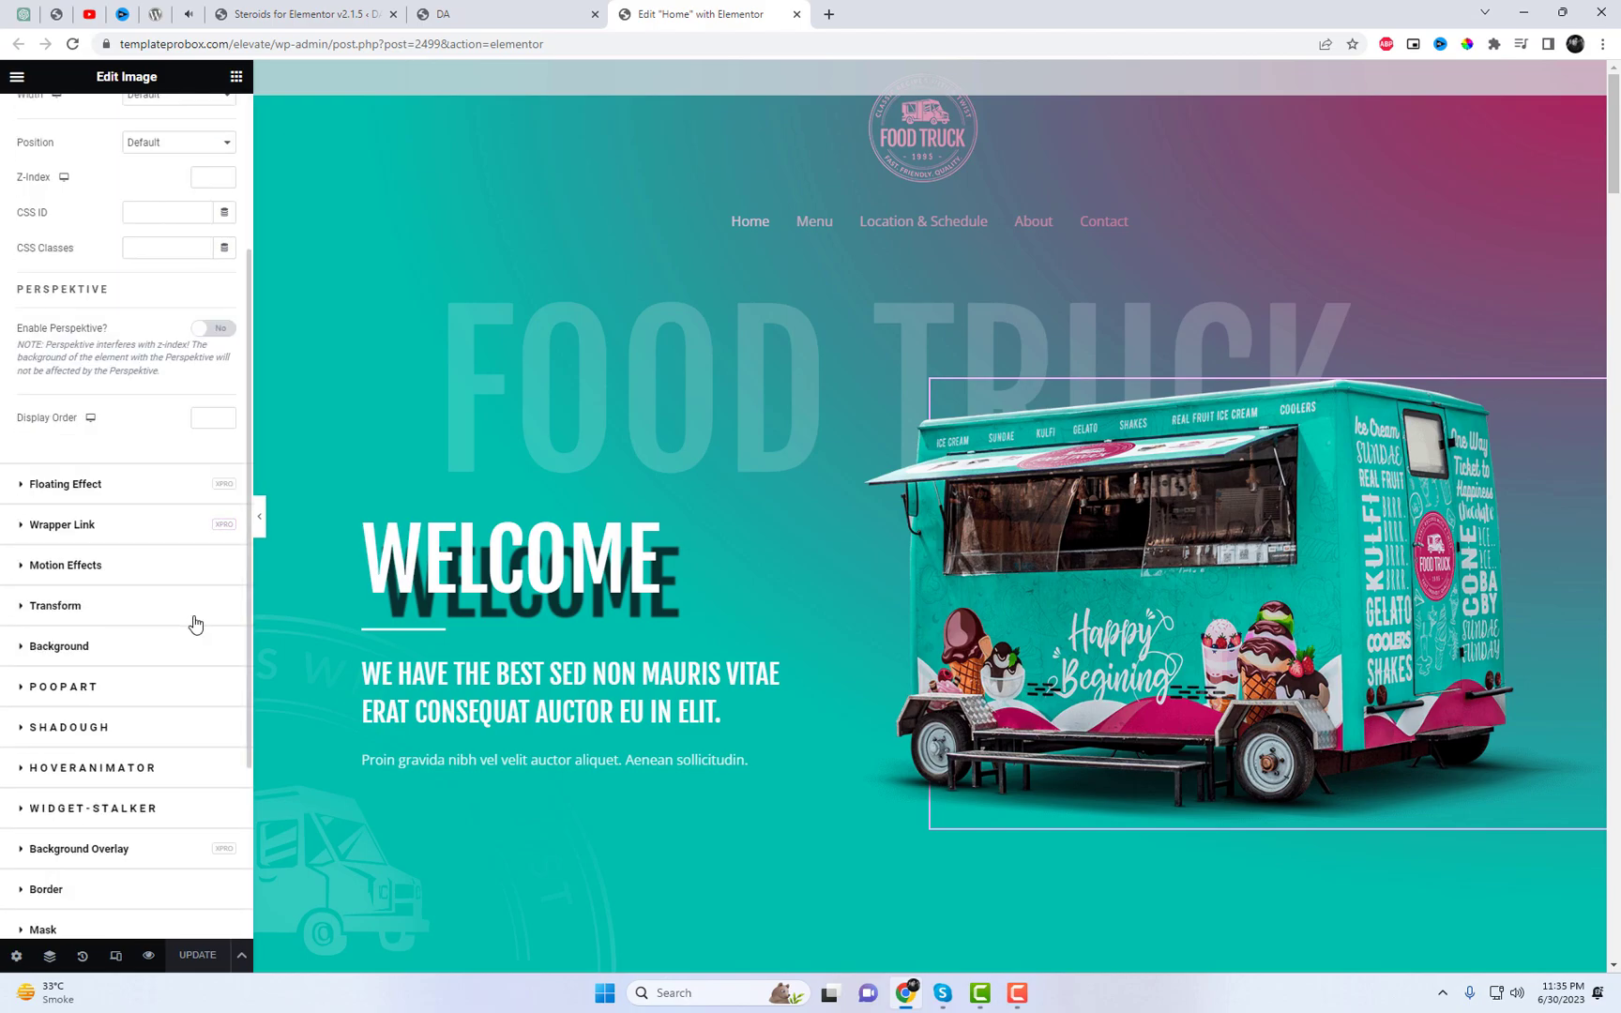
click(158, 718)
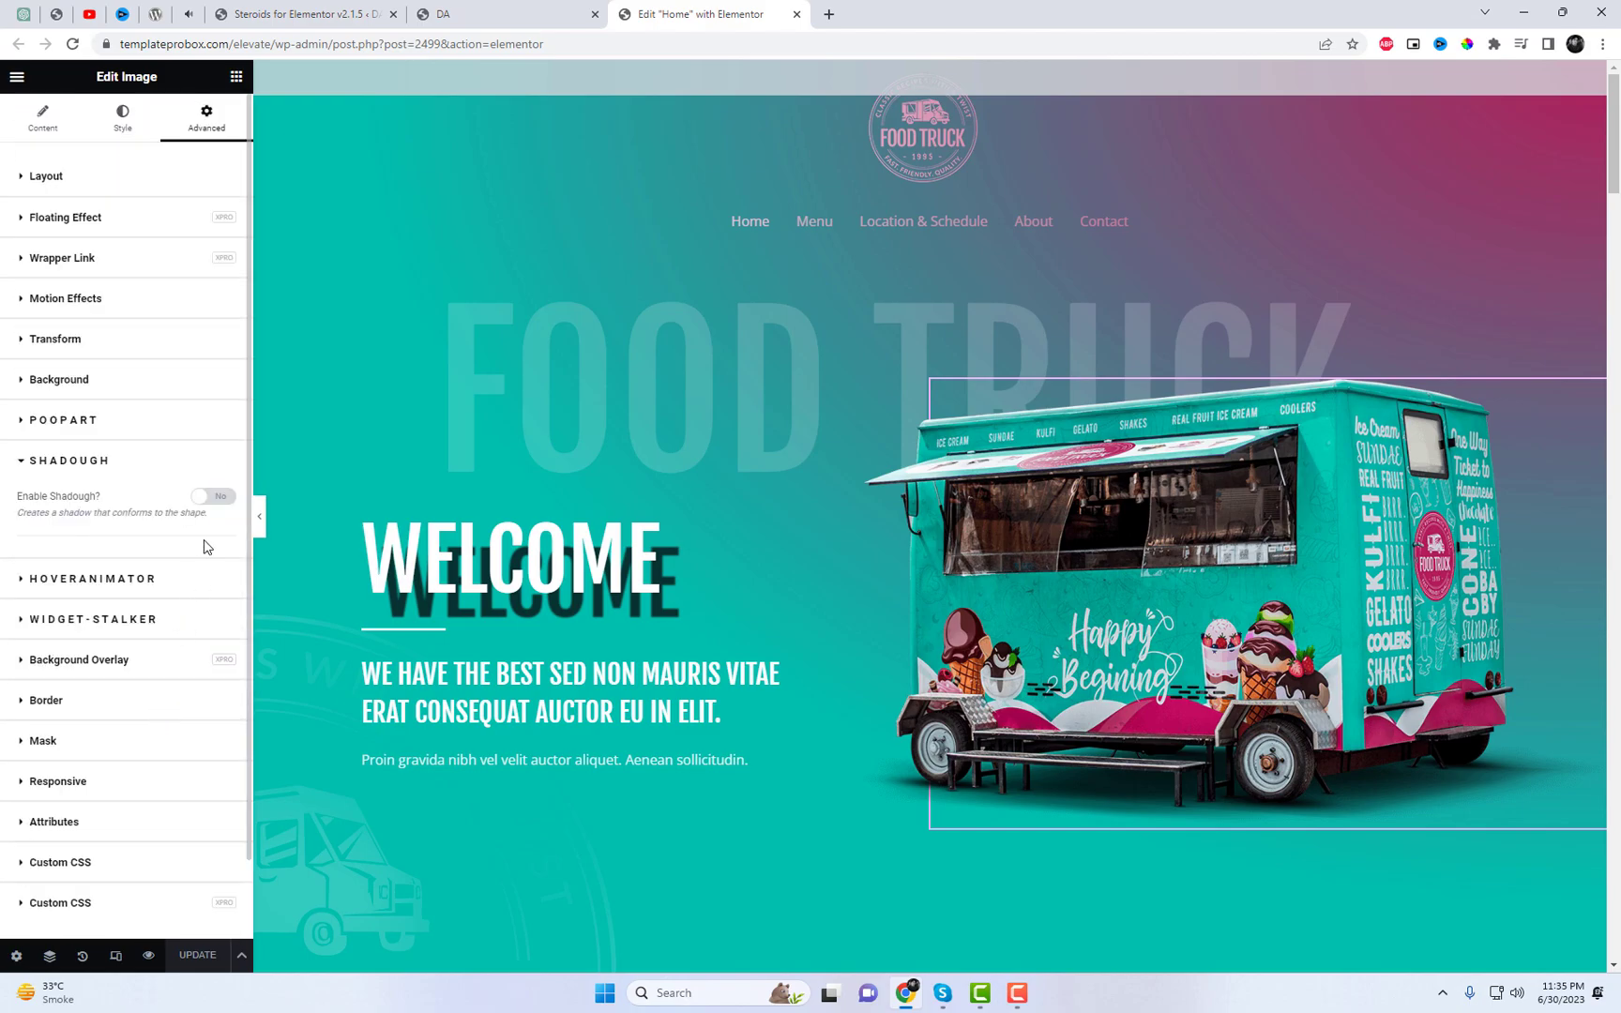
click(214, 496)
scroll(211, 525, down, 2)
Step: Set the truck shadow colour to light cyan #5AF4E6
click(203, 550)
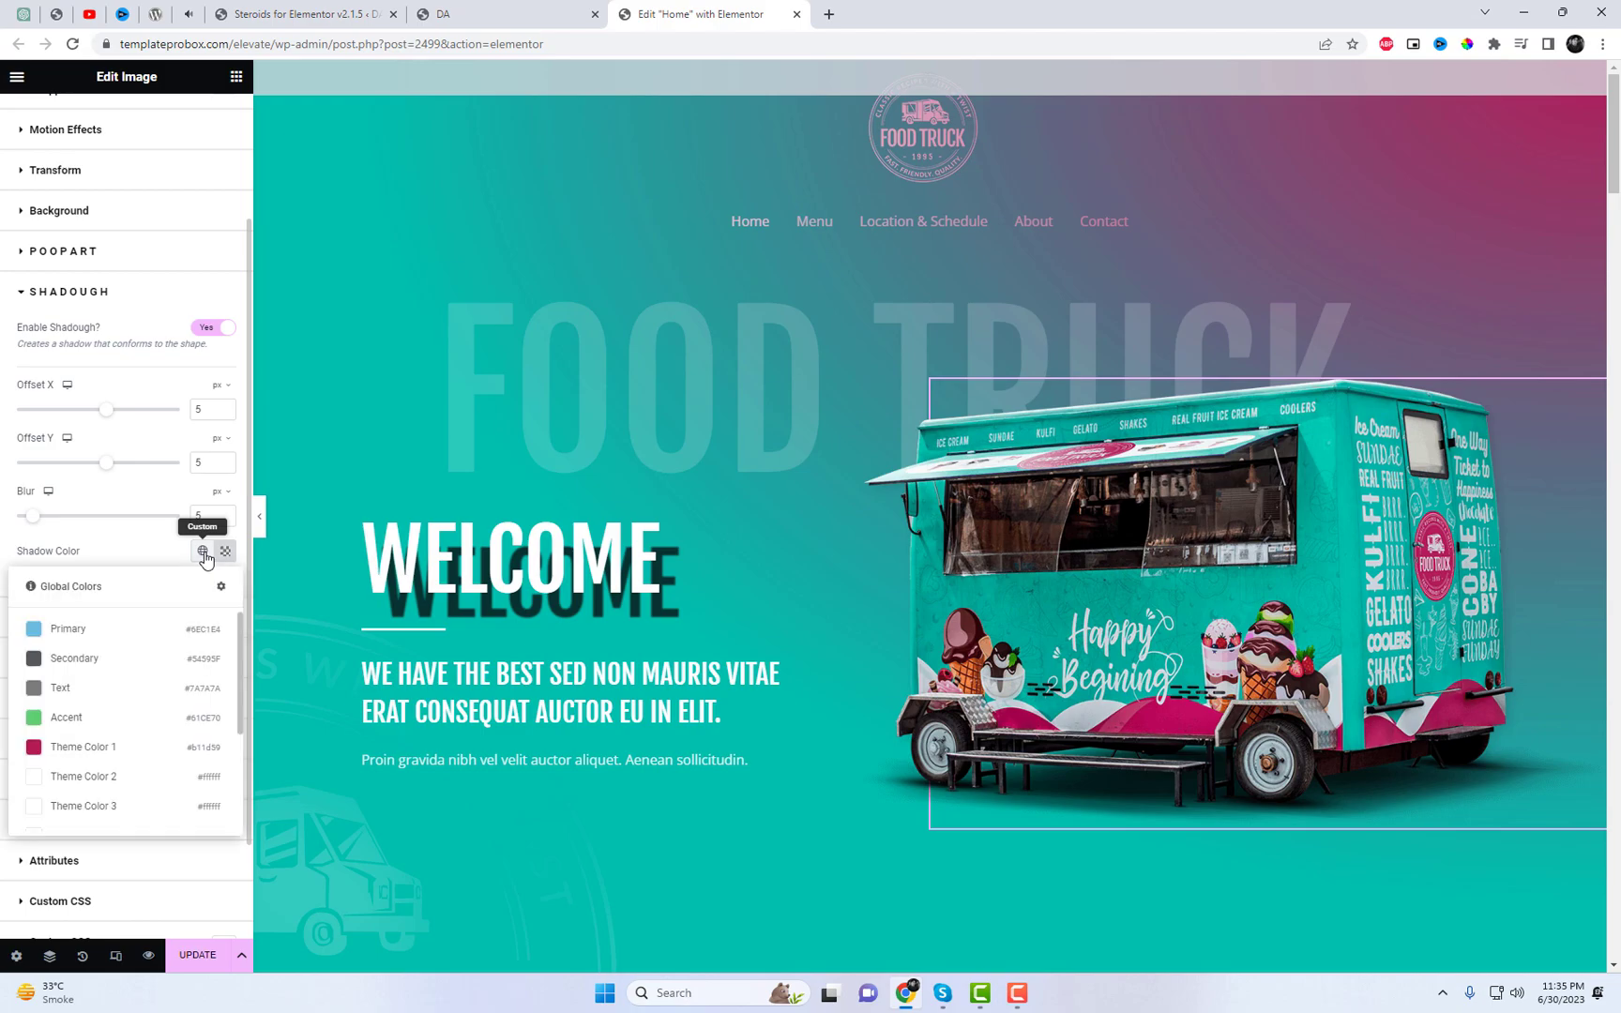
scroll(160, 672, down, 2)
click(123, 735)
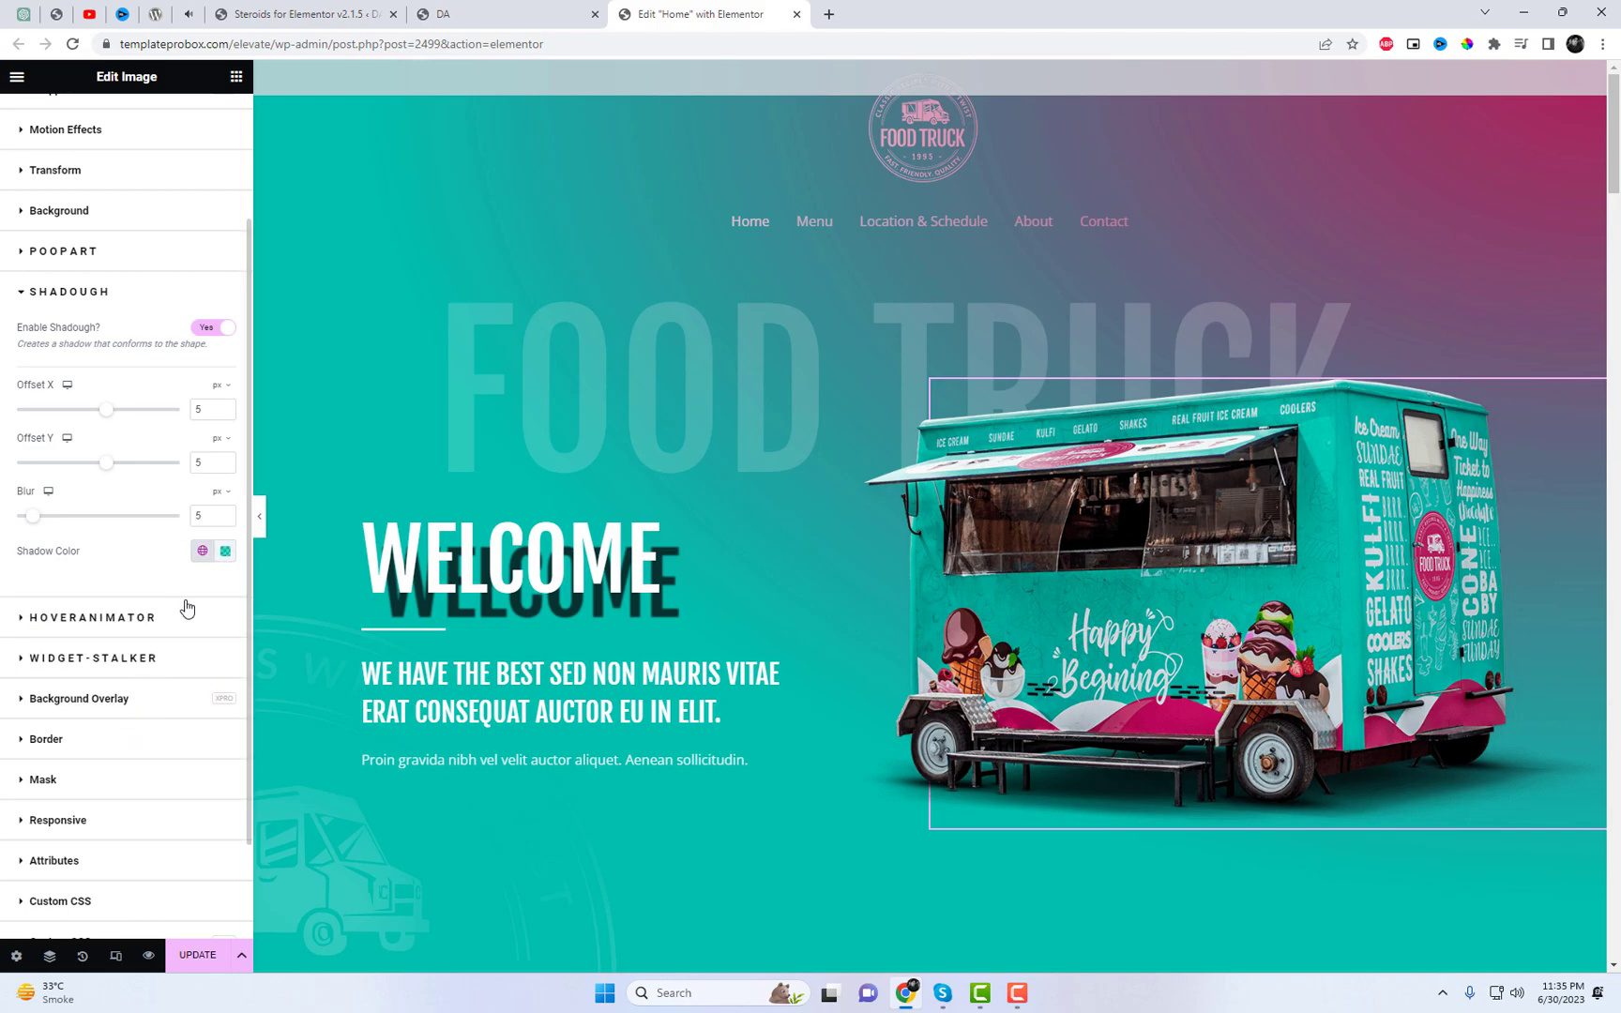
click(224, 554)
drag(237, 694, 247, 622)
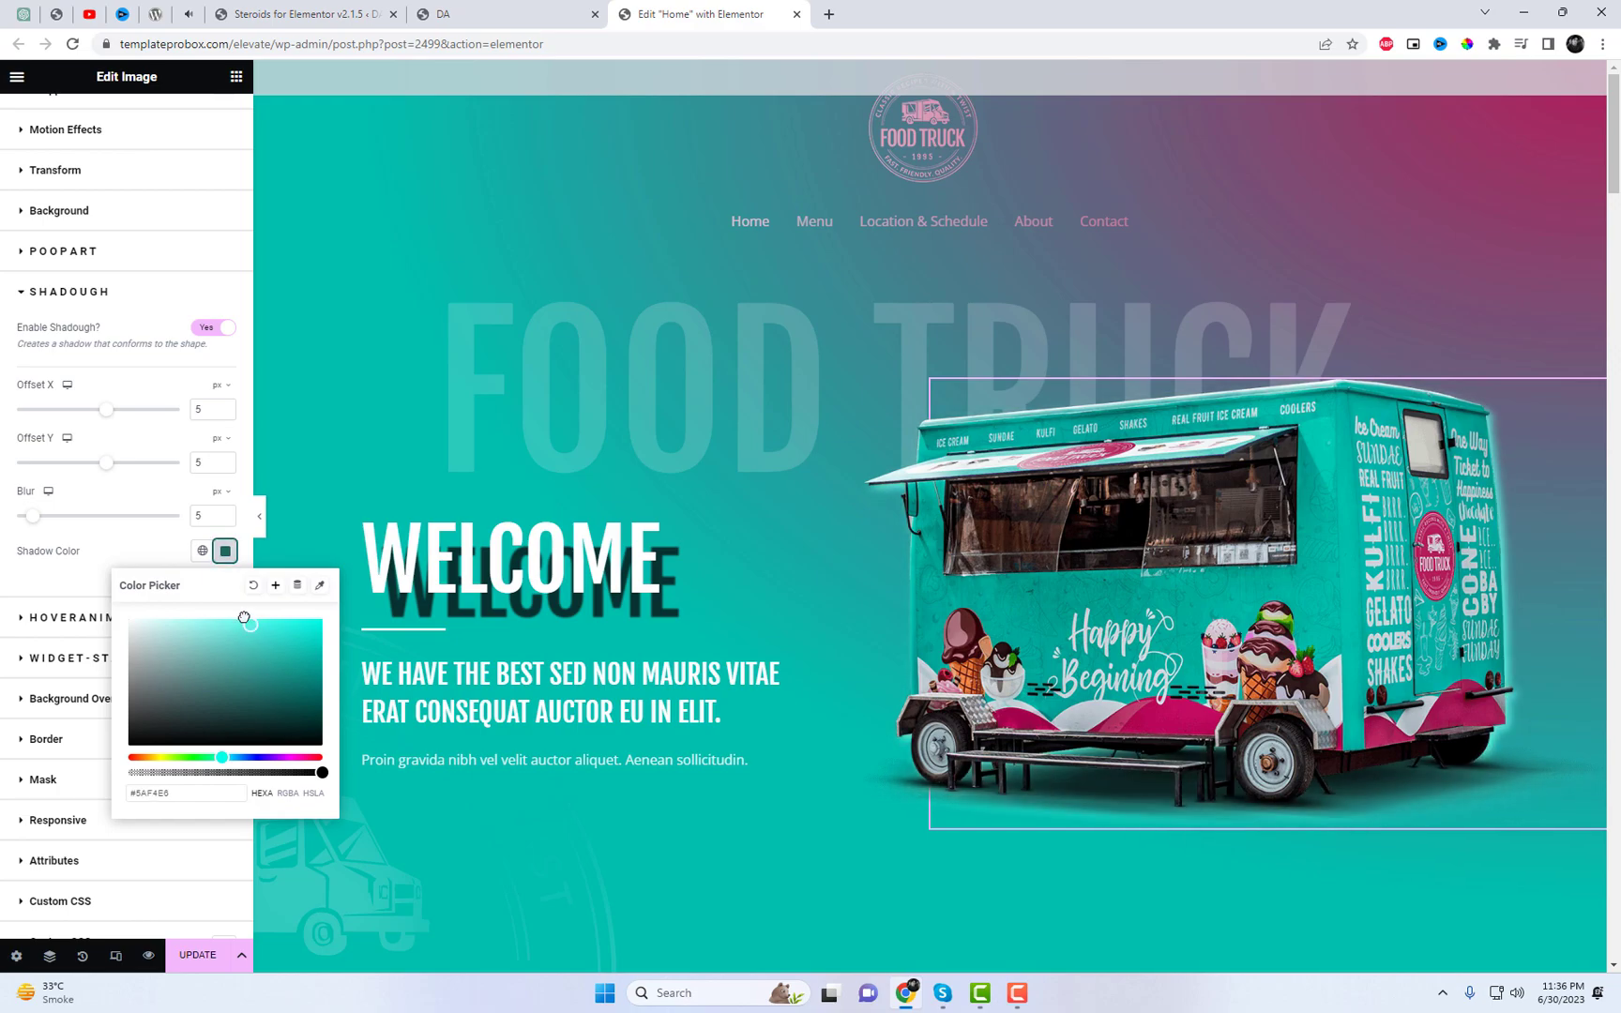
click(23, 525)
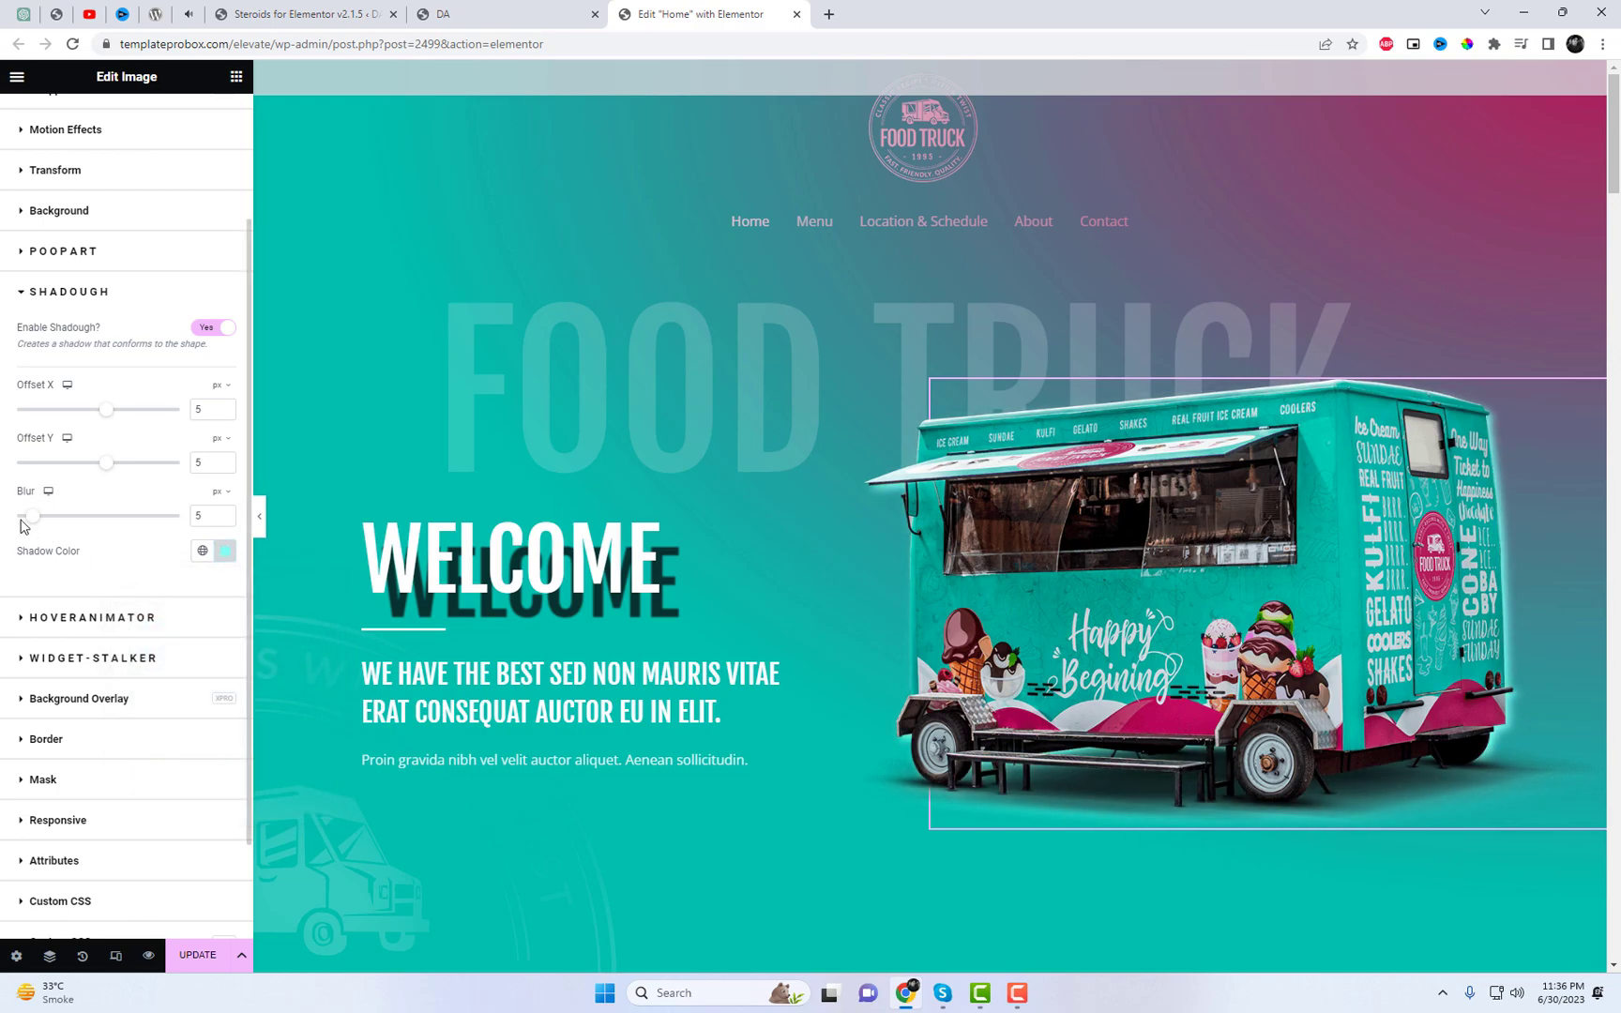
Step: Set the truck shadow to blur 1, Offset X 45 and Offset Y -5
drag(36, 526, 26, 527)
drag(110, 419, 174, 426)
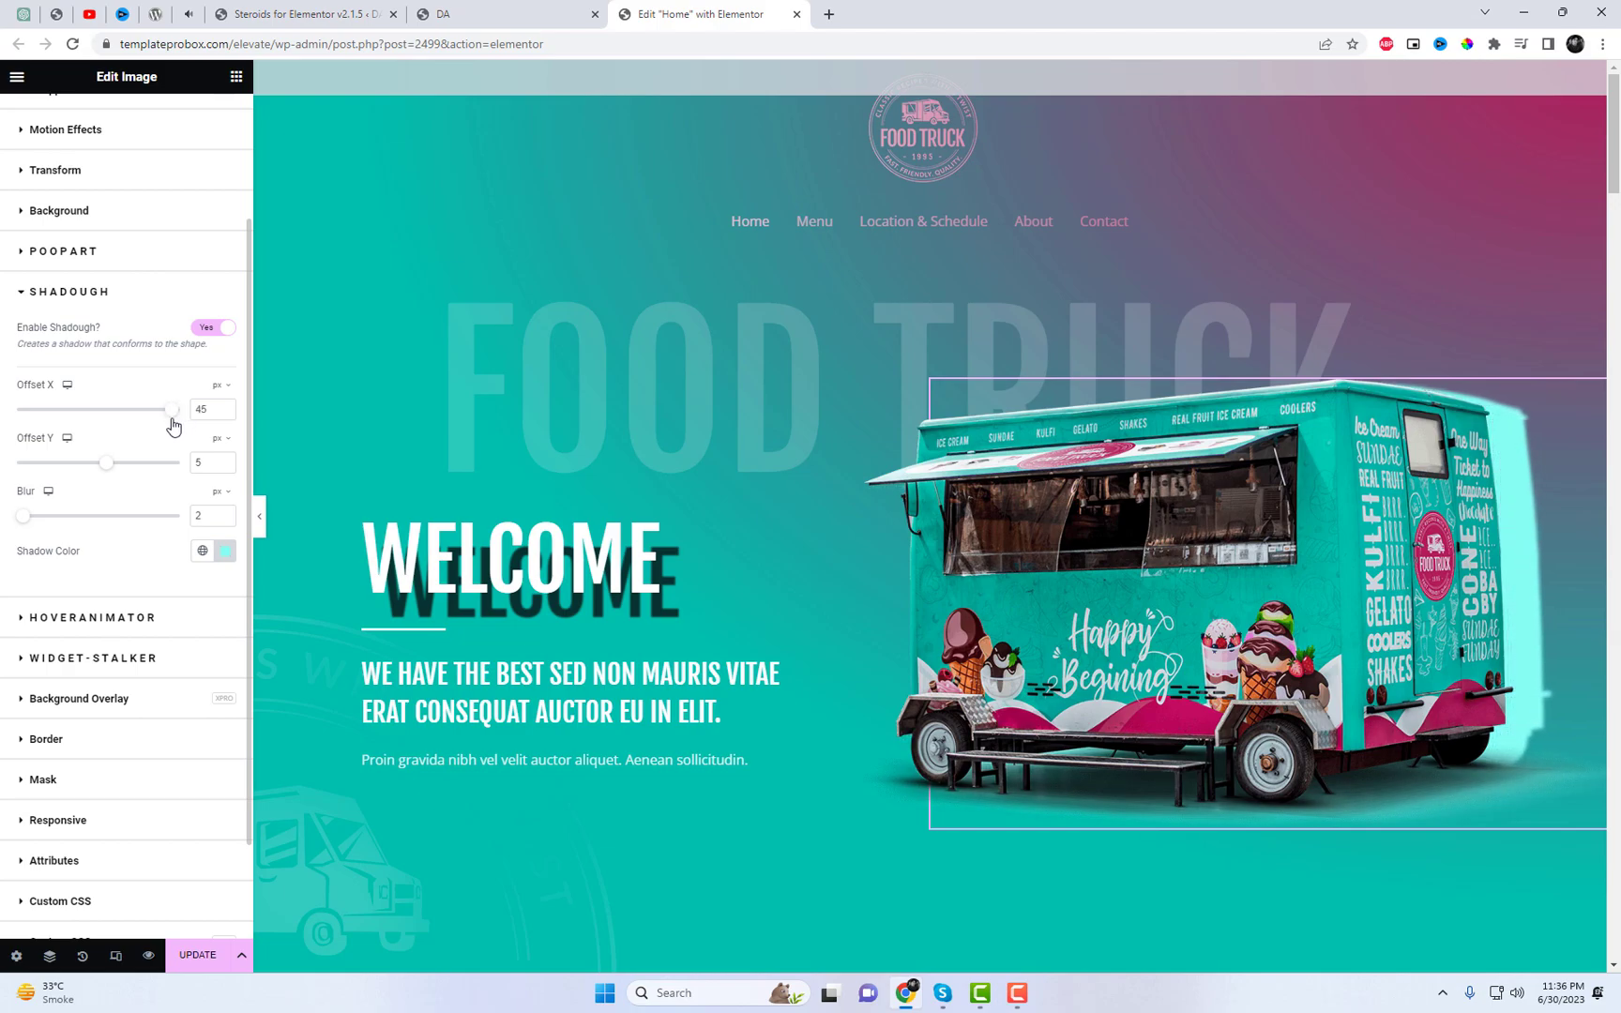
mouse_move(106, 472)
mouse_down()
mouse_move(70, 473)
mouse_move(89, 472)
mouse_up()
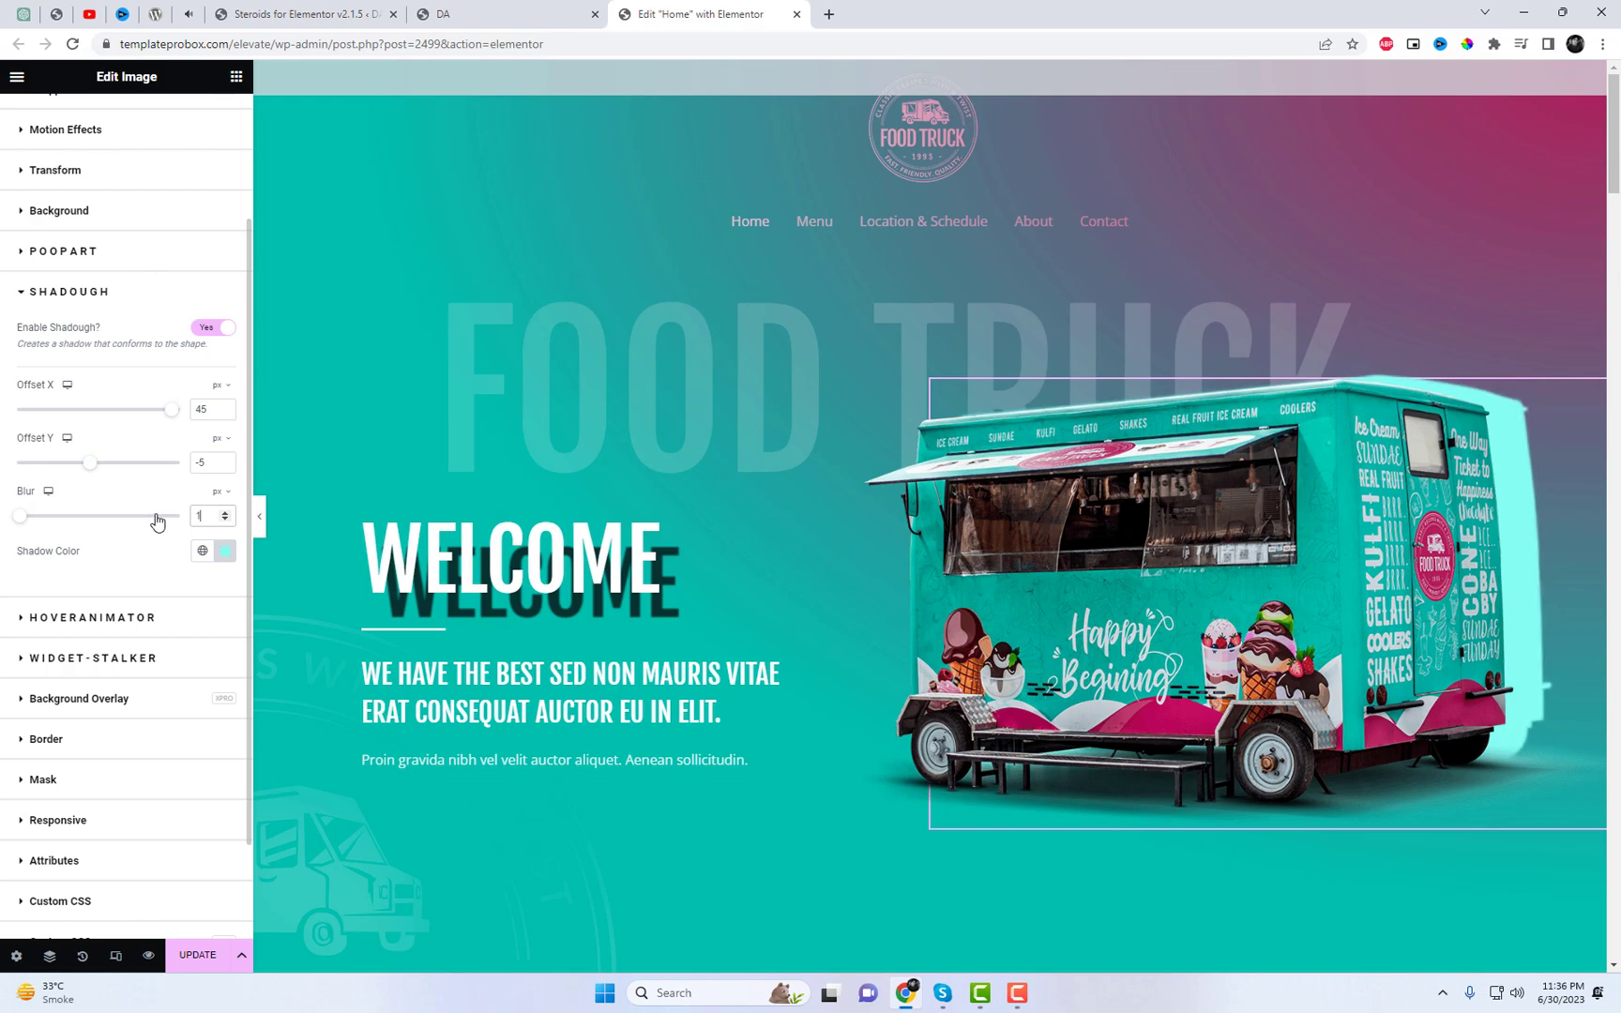
Step: Pull the WELCOME heading's Shadough shadow in tight, lowering Offset Y to 4 and reducing Offset X
click(531, 557)
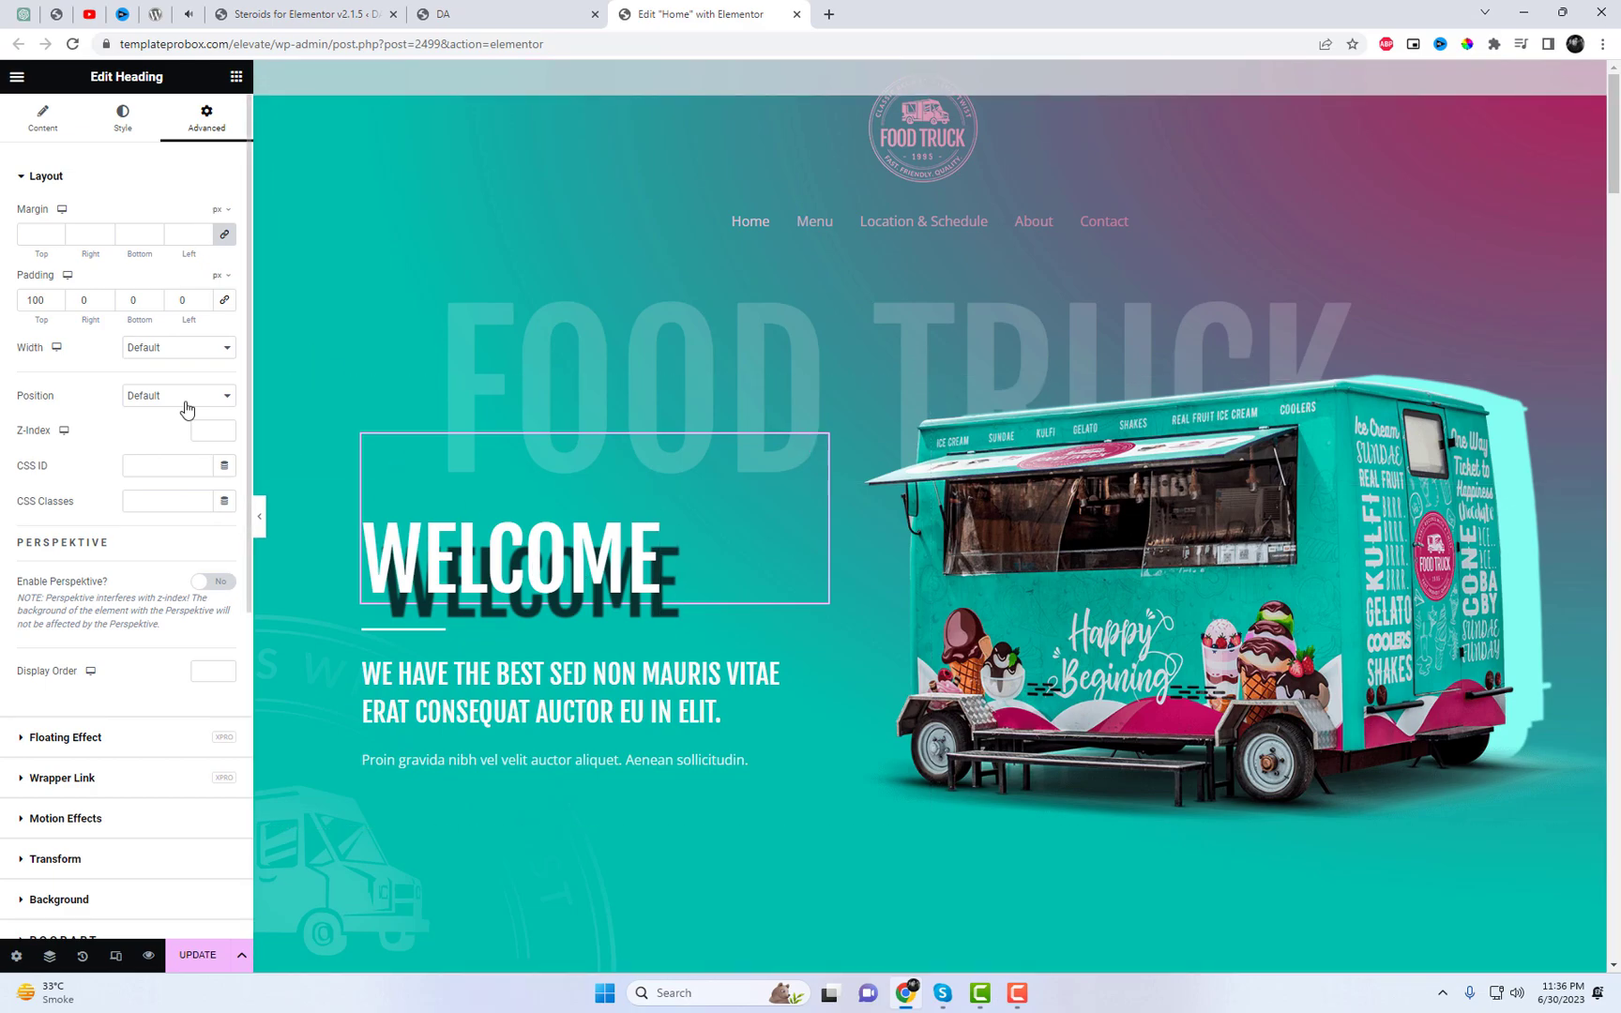
scroll(157, 702, down, 3)
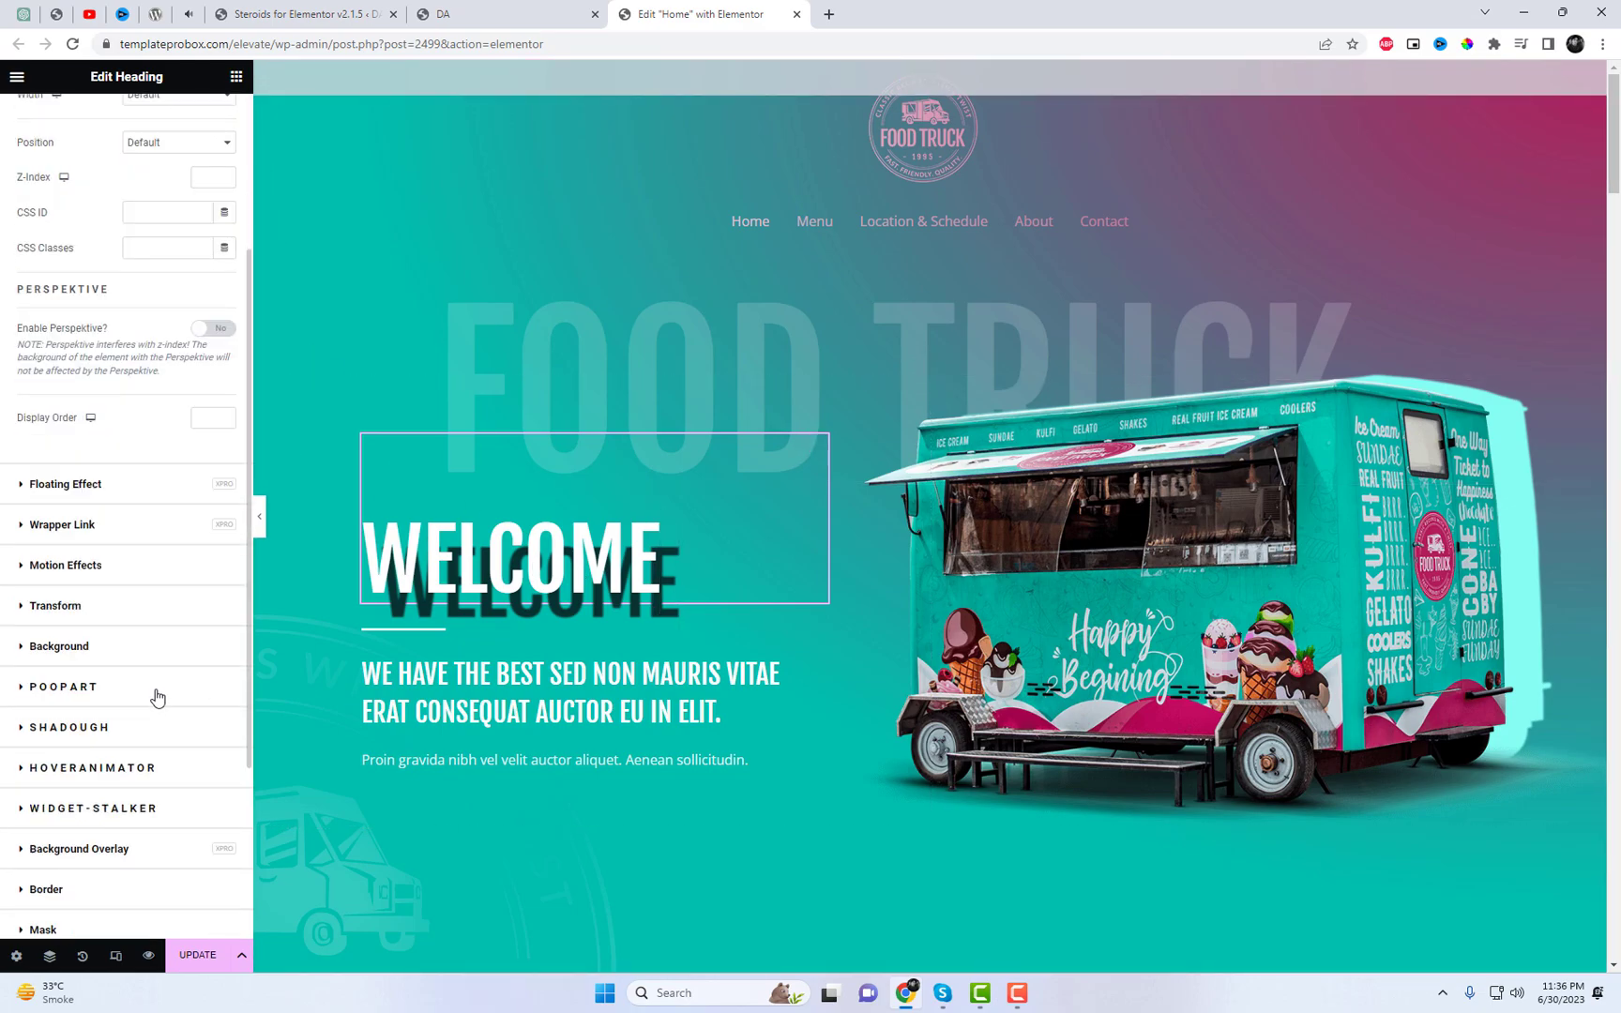
click(156, 688)
scroll(156, 684, down, 1)
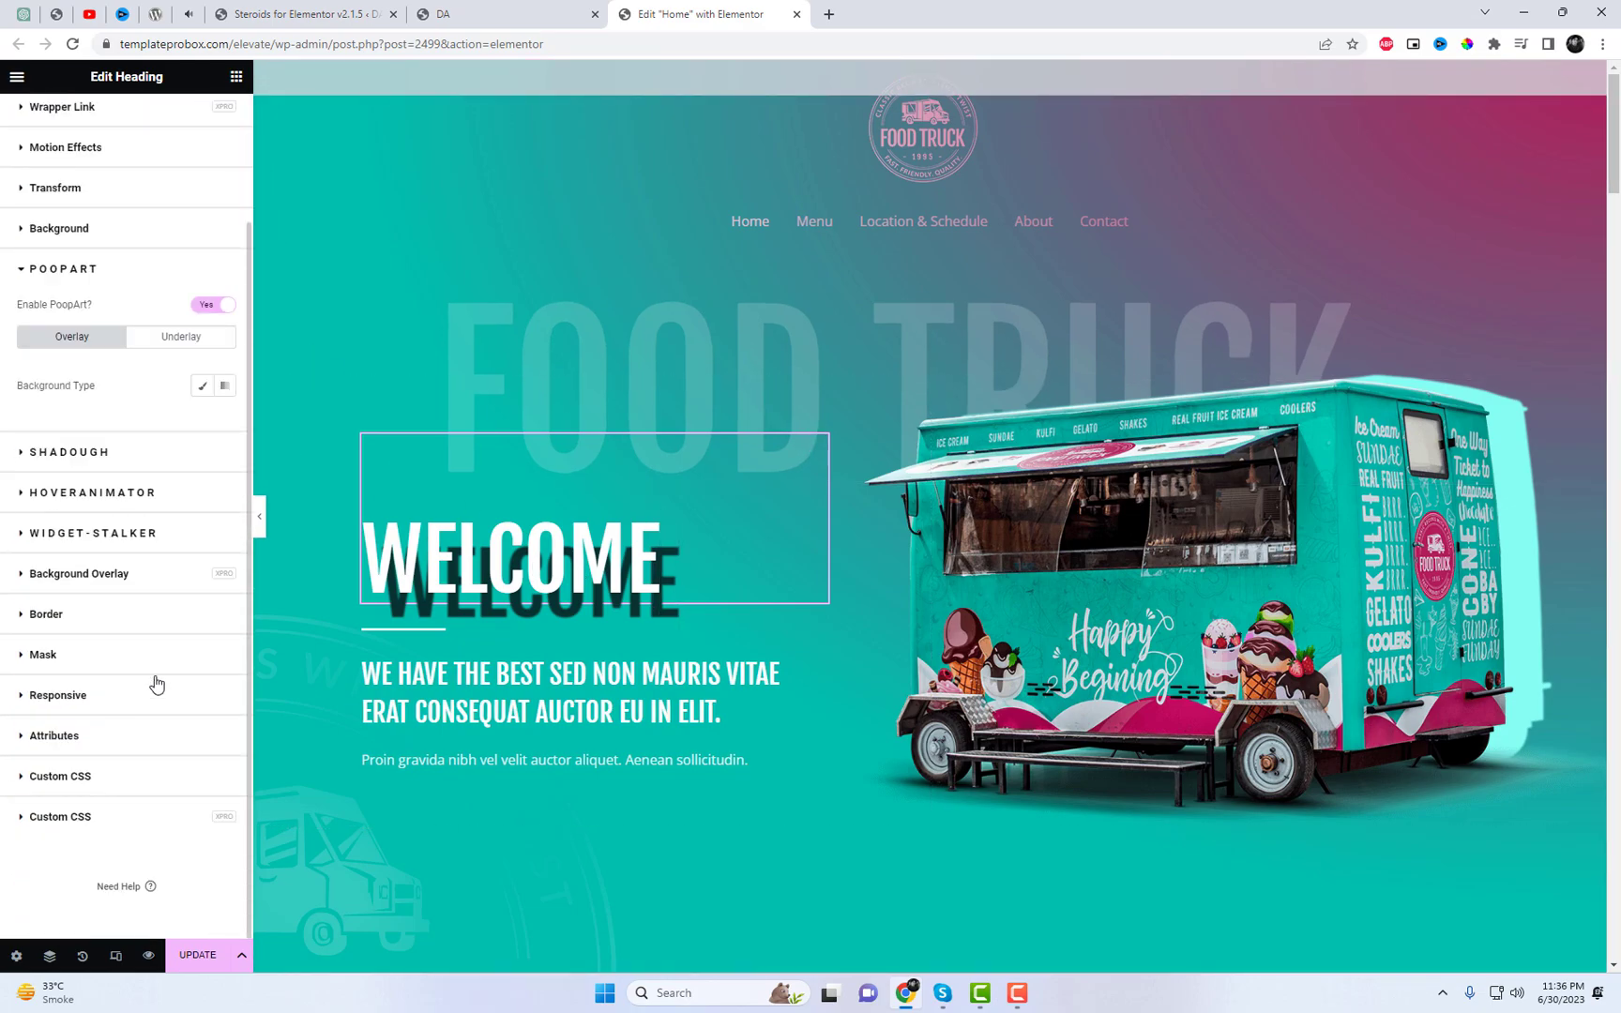
click(130, 454)
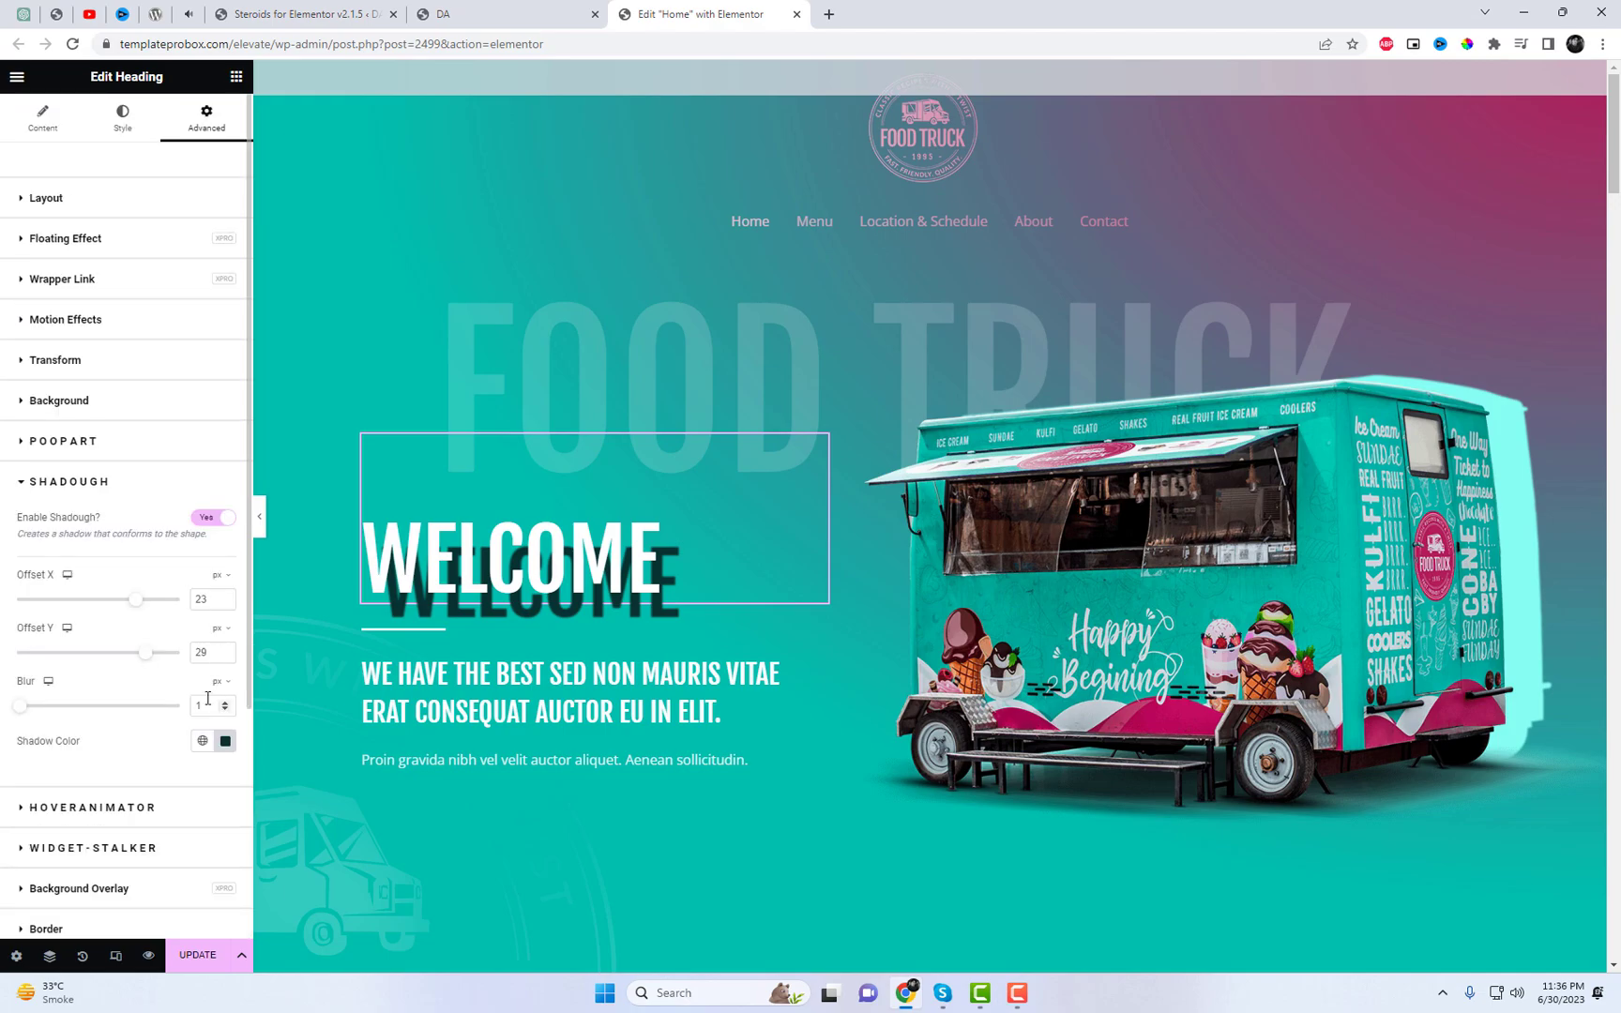
drag(141, 657, 102, 658)
mouse_move(131, 601)
mouse_down()
mouse_move(197, 609)
mouse_move(113, 619)
mouse_up()
Step: Enable Shadough on the subheading below WELCOME with the Accent green shadow colour
click(656, 675)
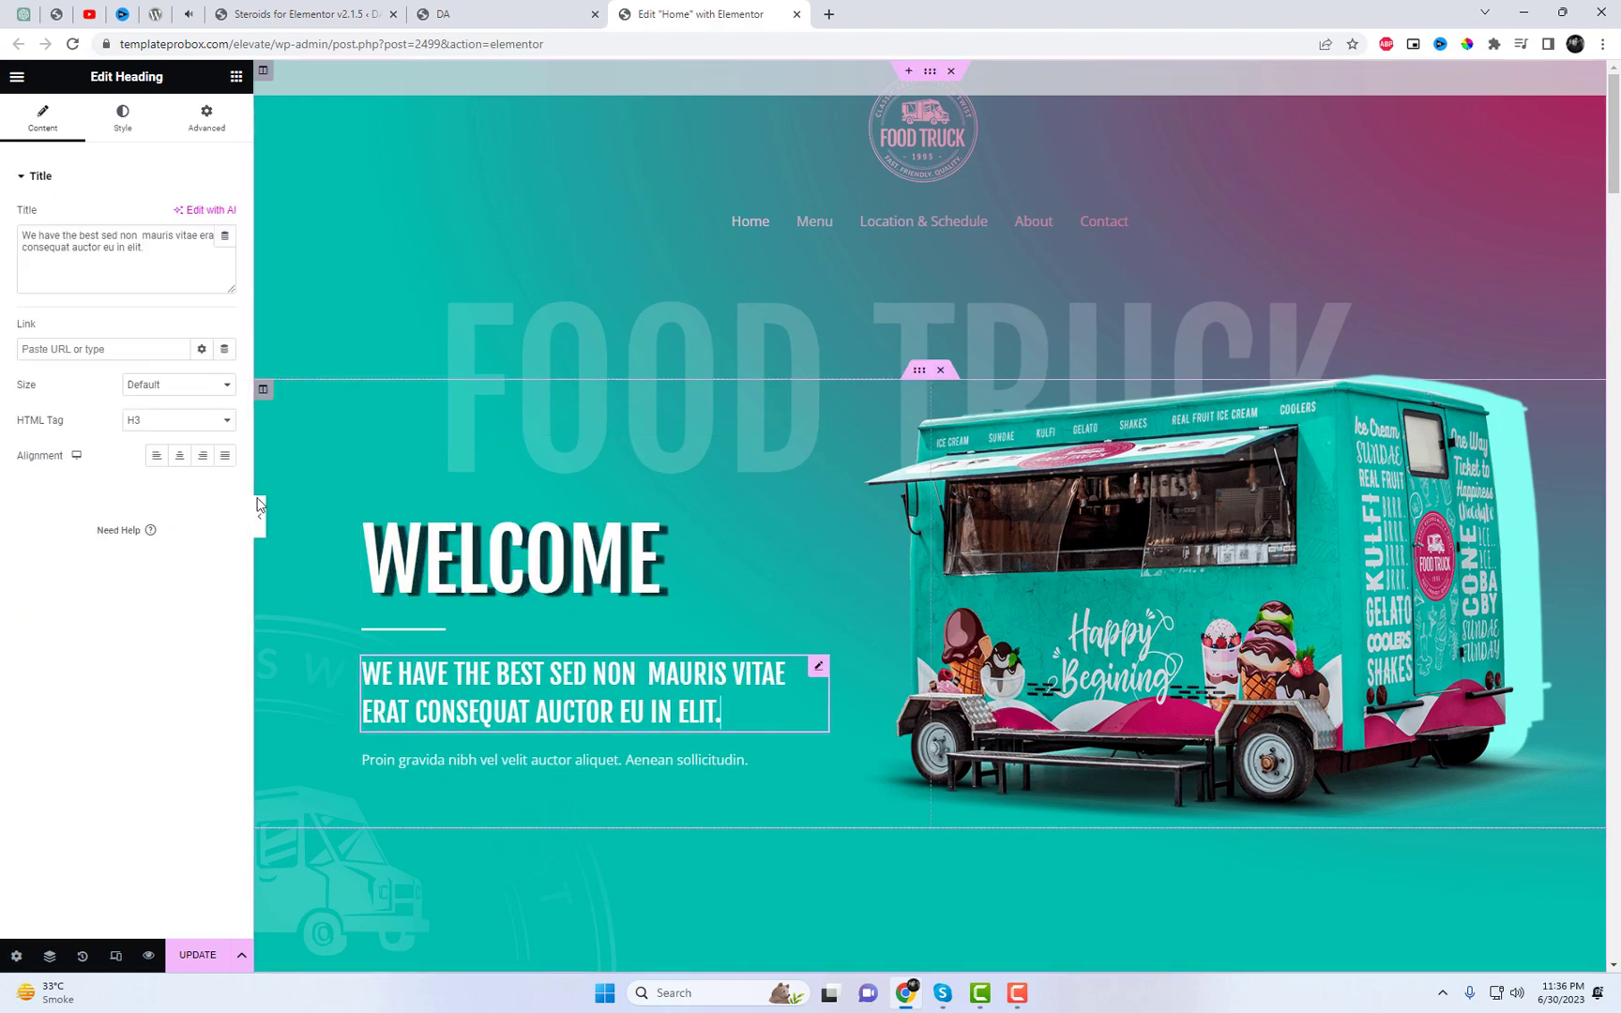
click(205, 132)
scroll(170, 543, down, 4)
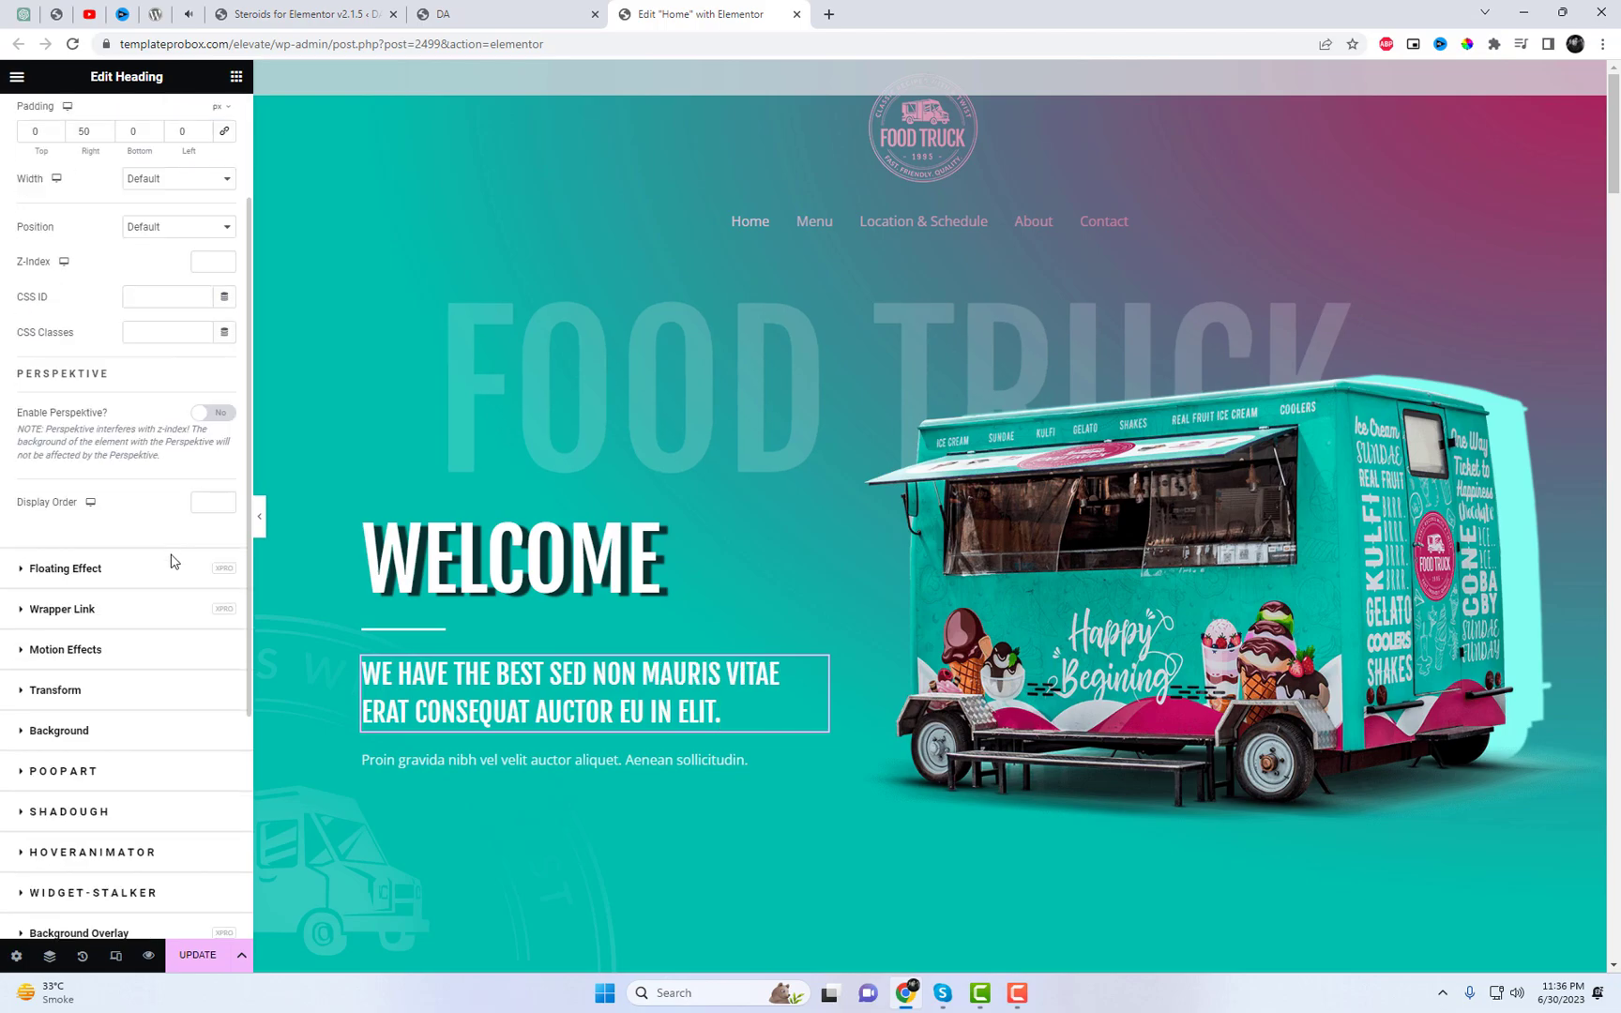
click(135, 652)
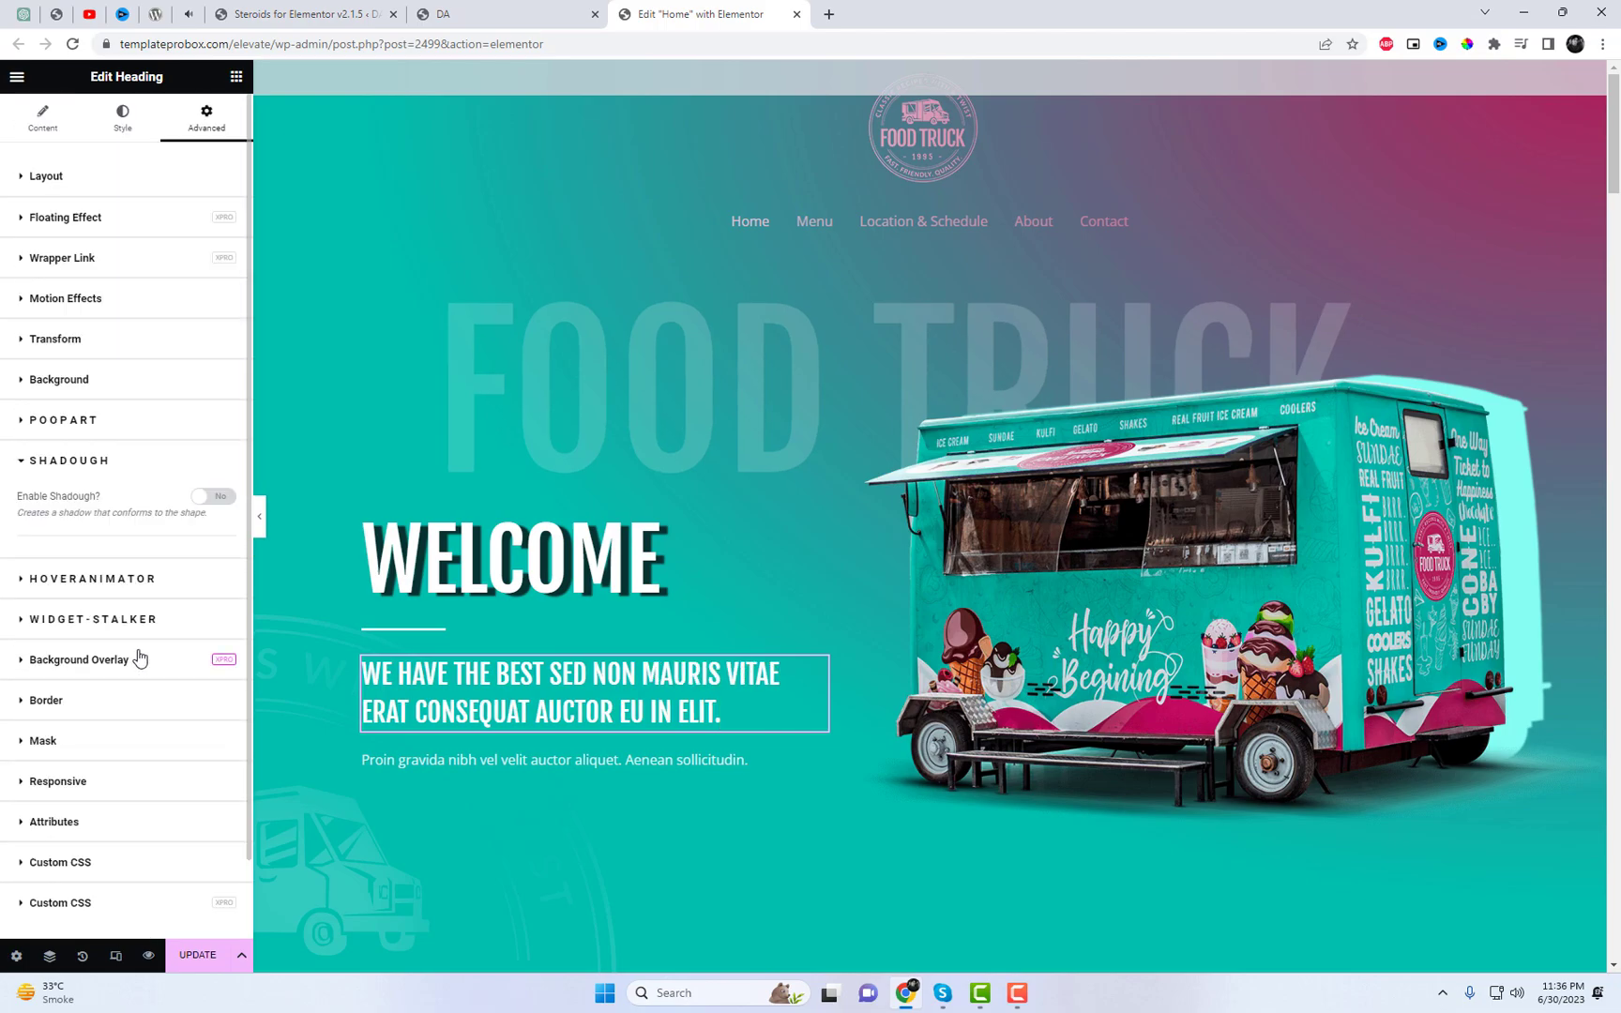
click(217, 496)
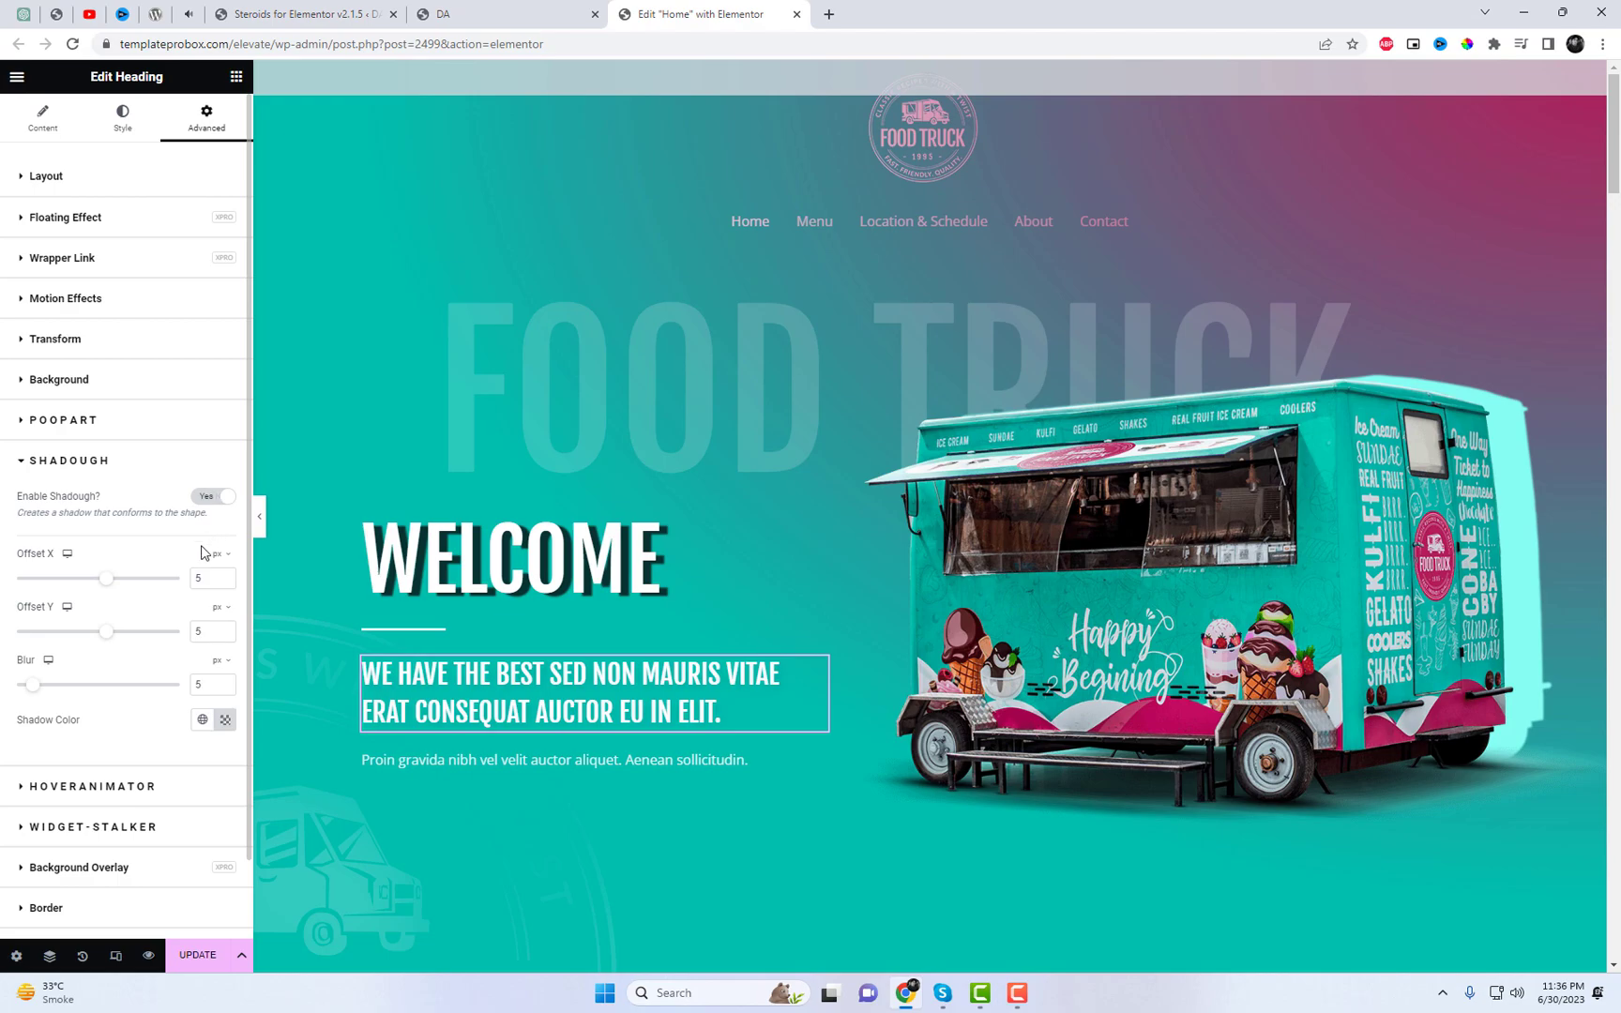
click(203, 720)
scroll(118, 633, down, 2)
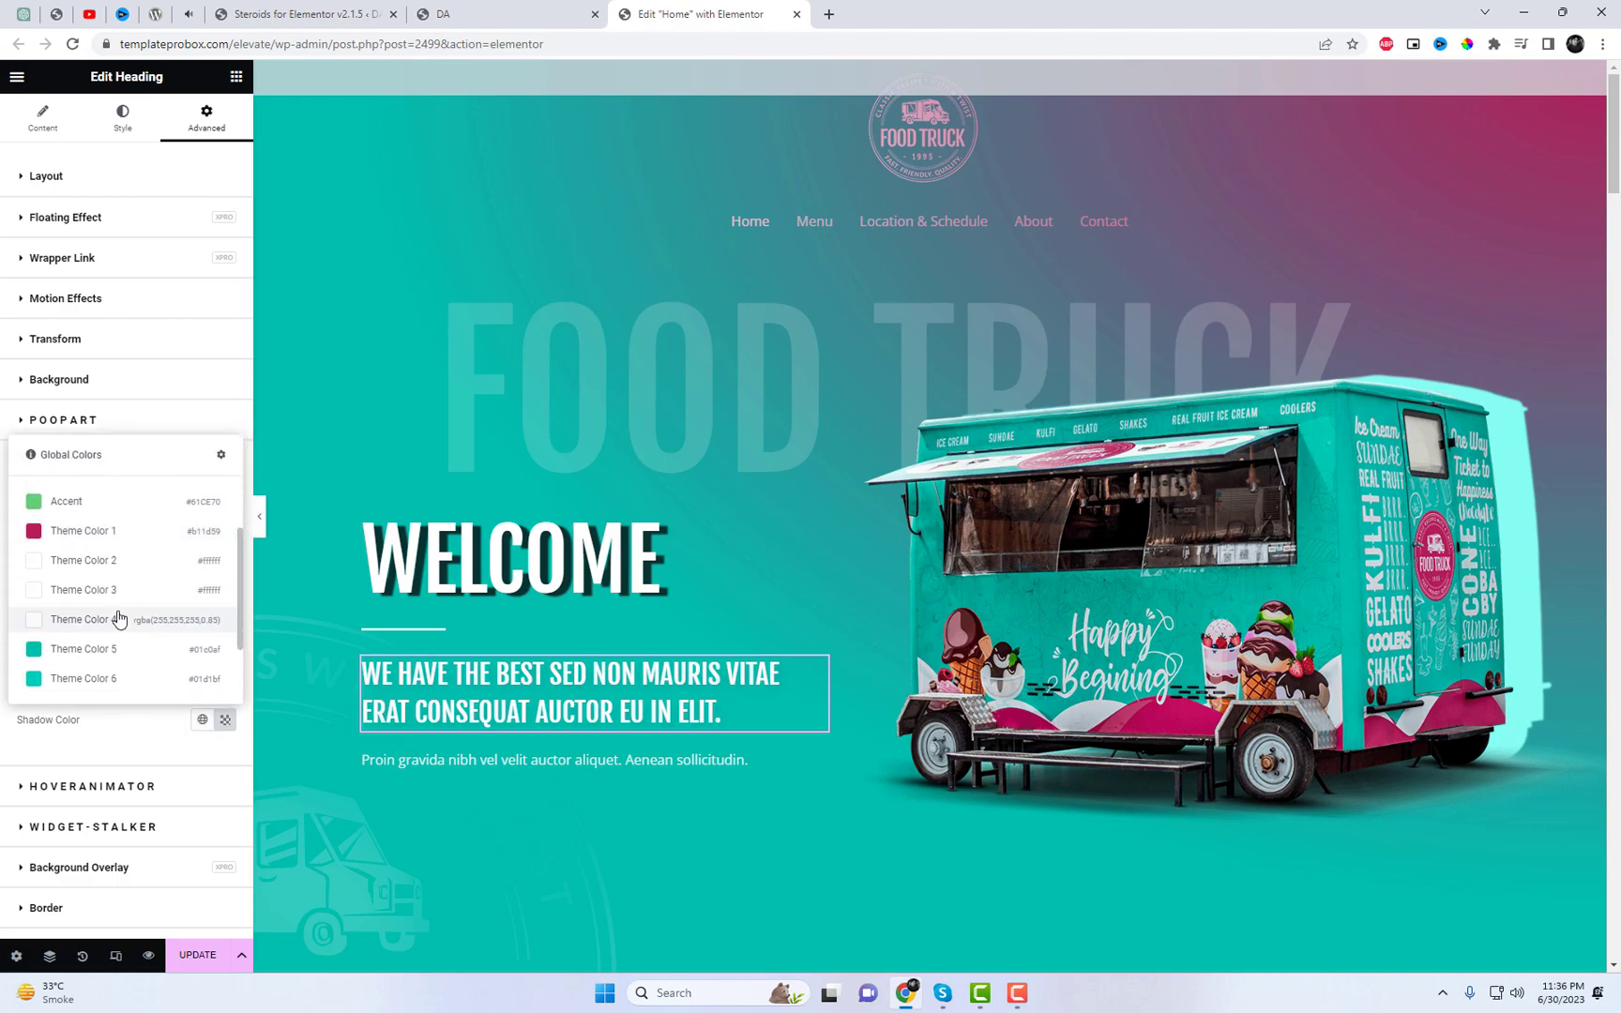
click(98, 511)
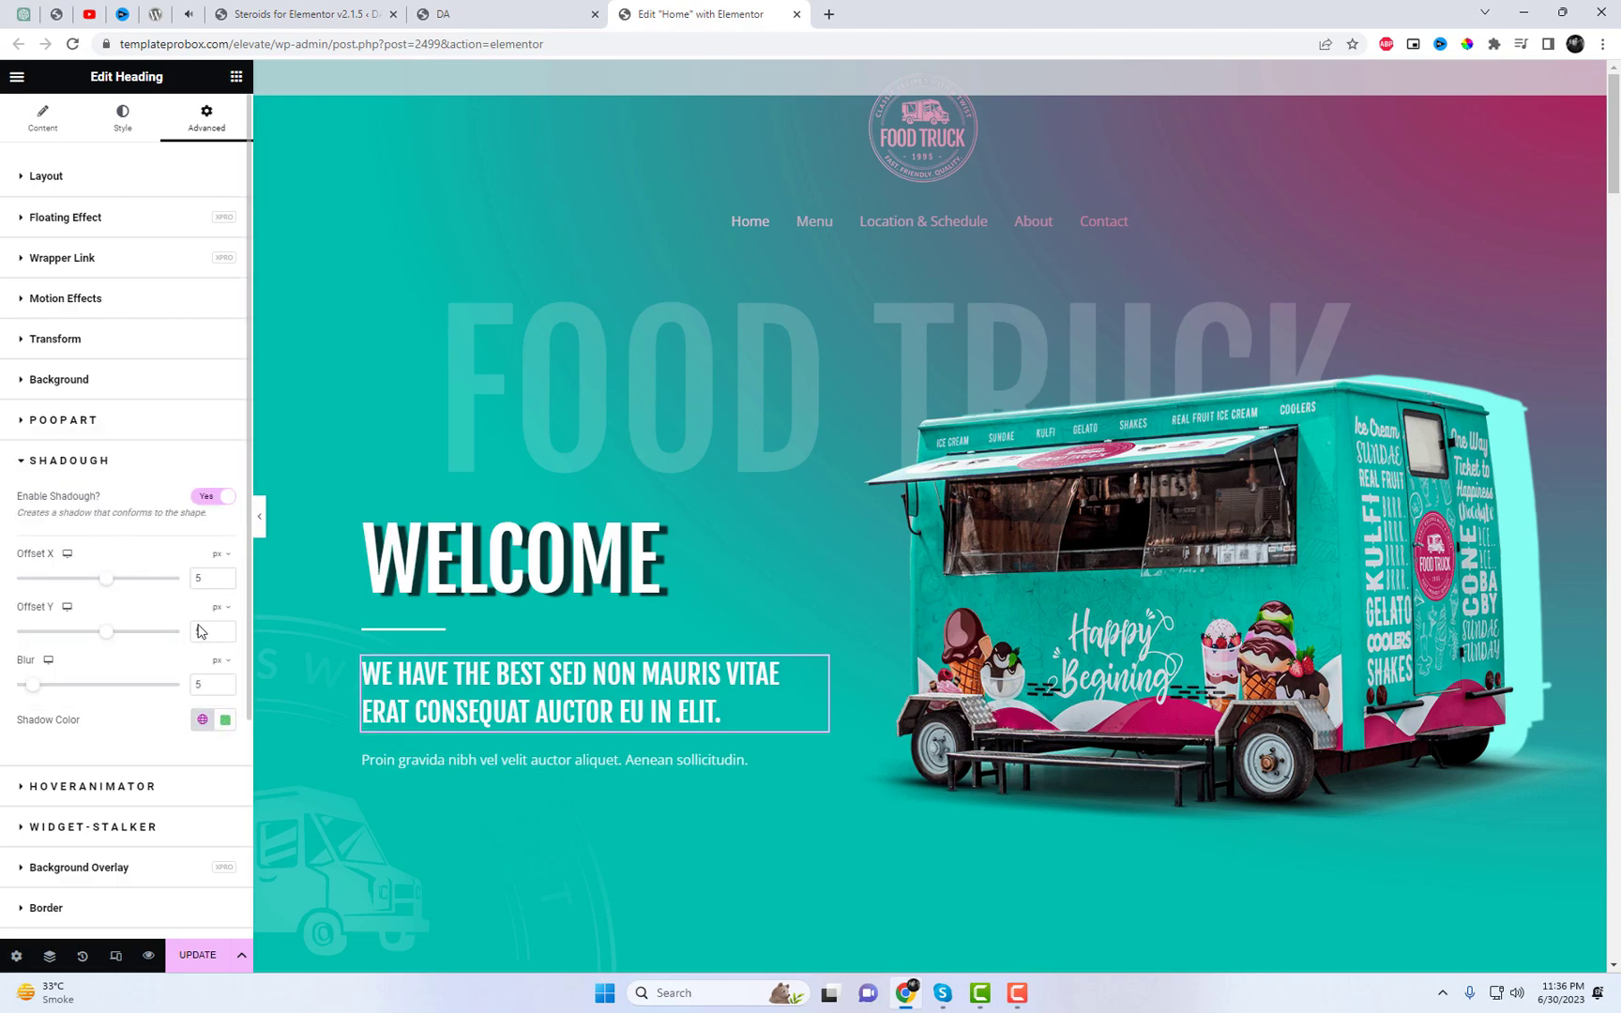
Step: Tune the subheading shadow to dark green with offset X 4, Y 3 and blur 0
drag(44, 688, 42, 686)
drag(107, 637, 152, 586)
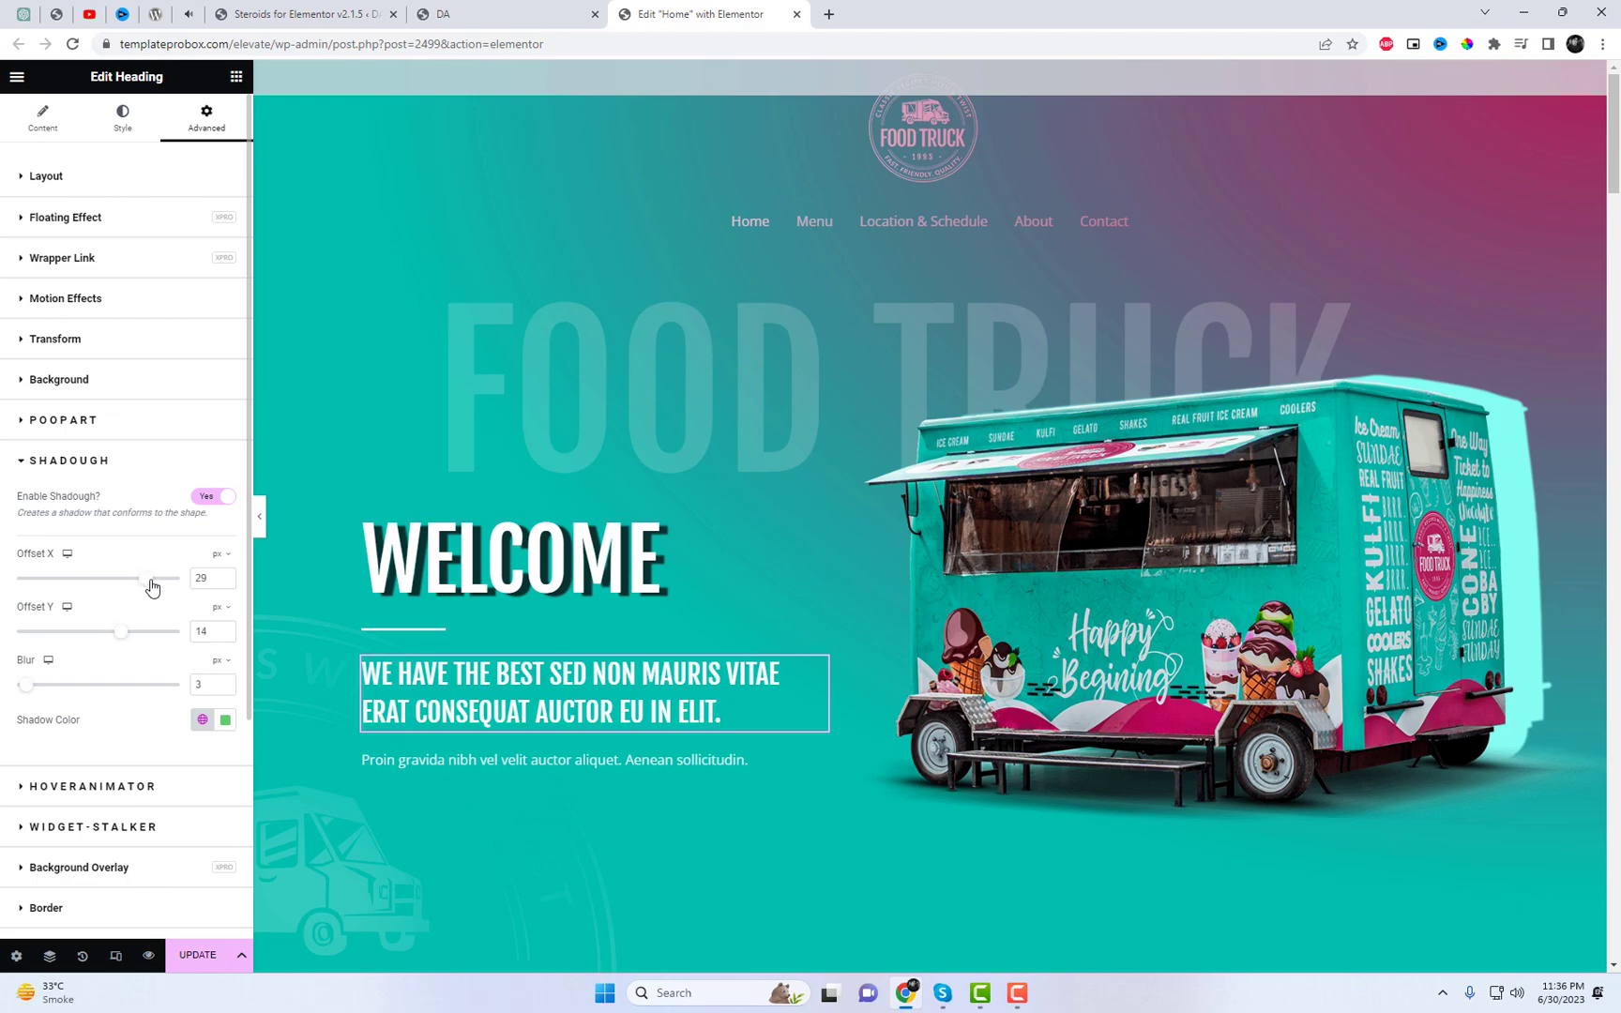
click(225, 720)
mouse_move(237, 580)
mouse_down()
mouse_move(275, 555)
mouse_move(242, 585)
mouse_move(255, 588)
mouse_up()
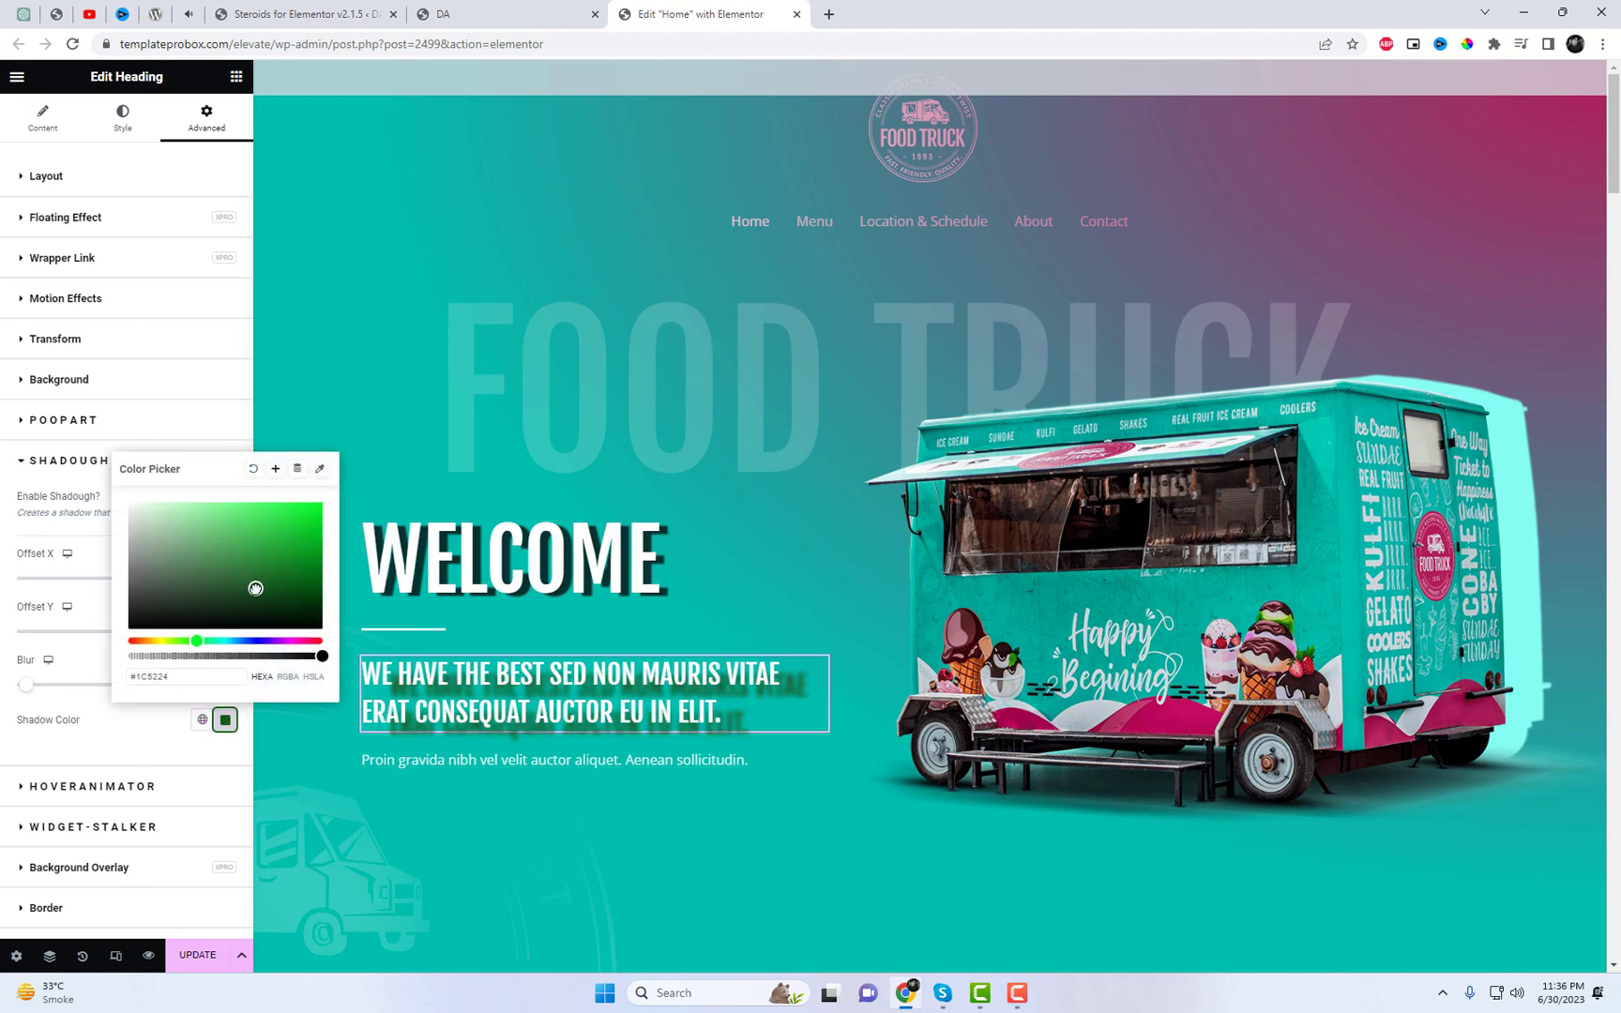
click(142, 743)
drag(125, 638, 100, 640)
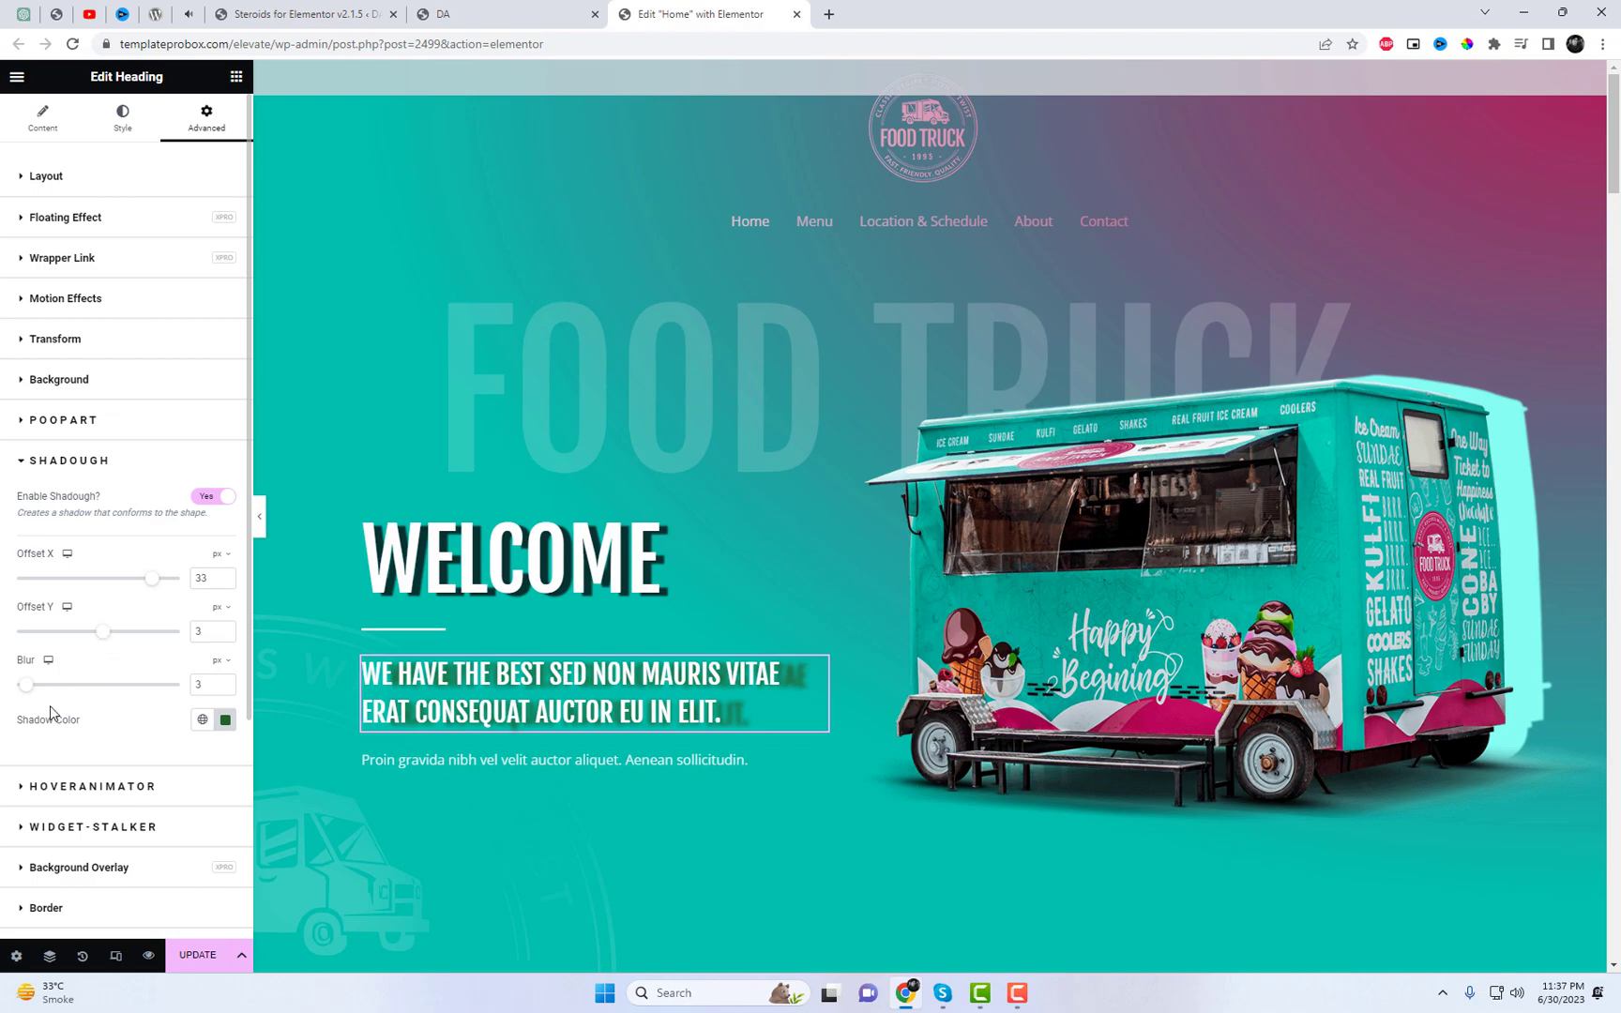
drag(27, 686, 15, 686)
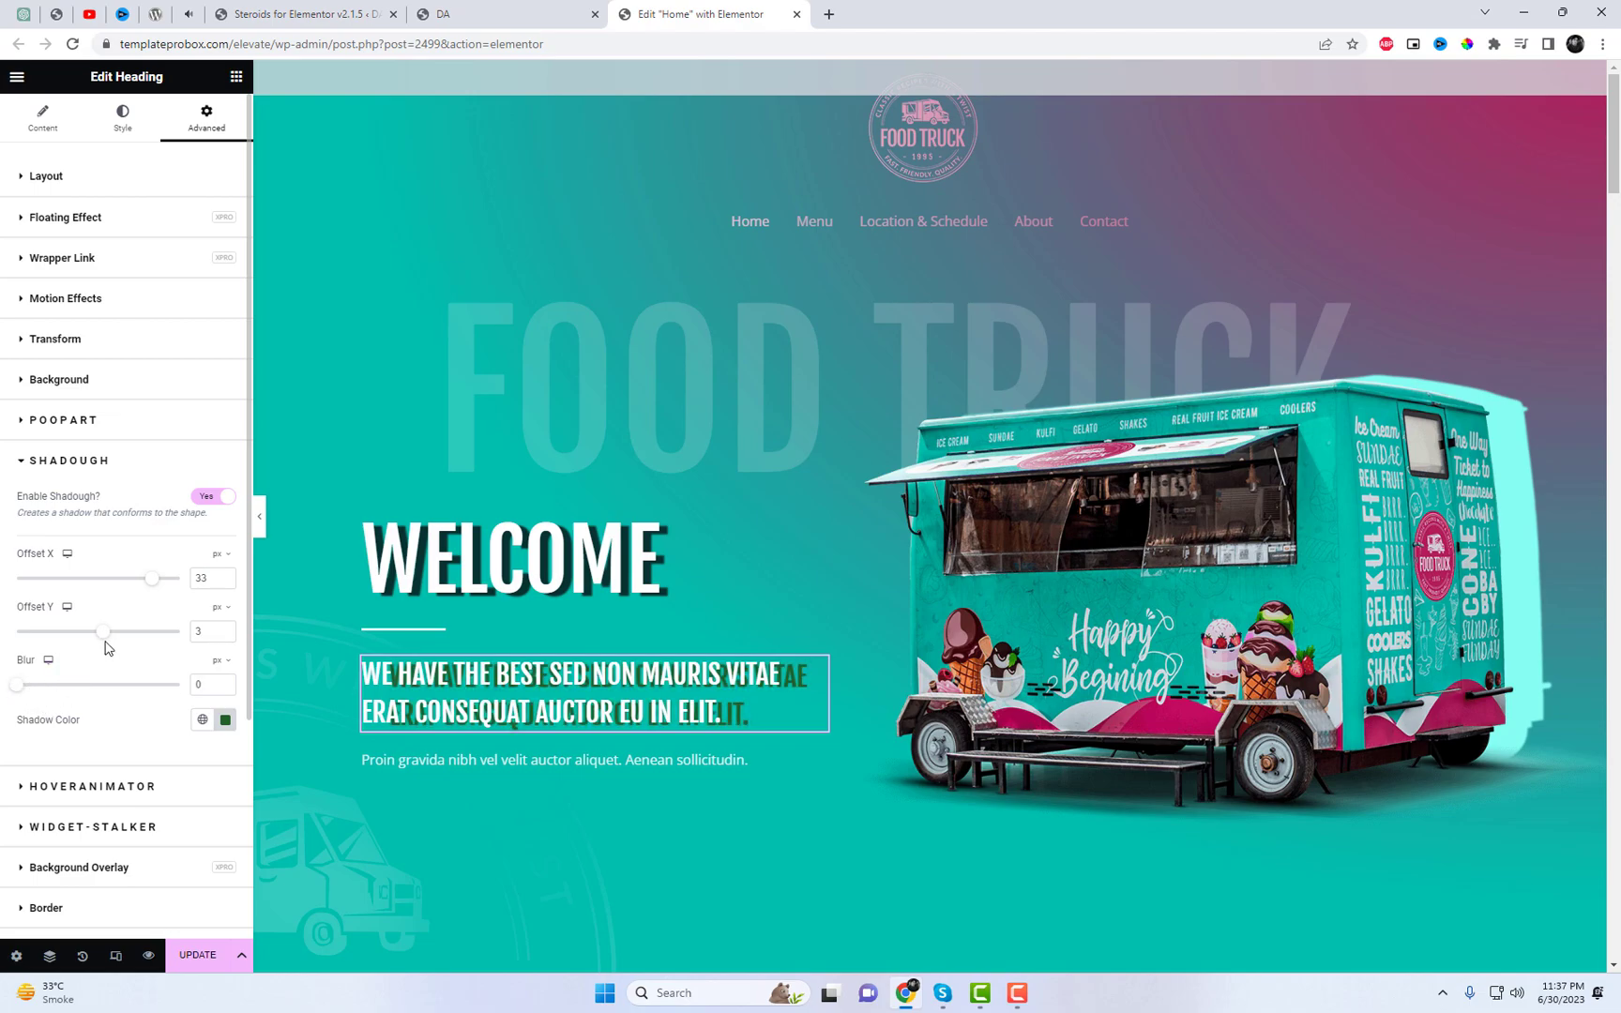
drag(151, 579, 106, 606)
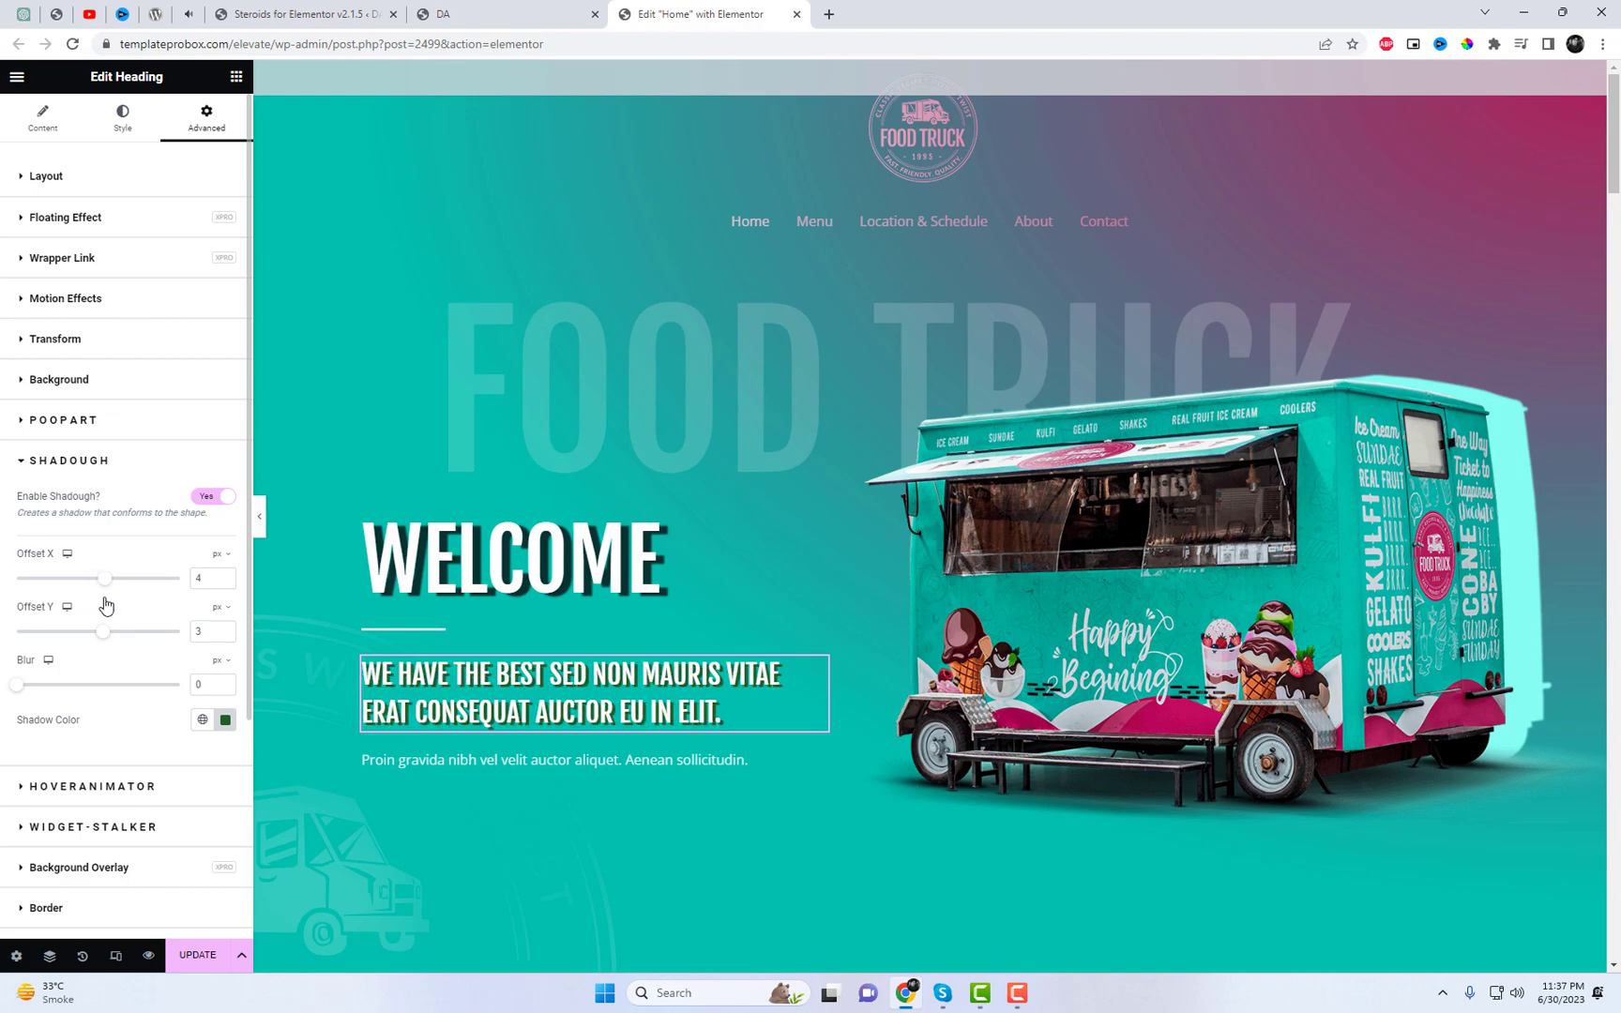
Step: Save the page and scroll the live Food Truck homepage to check the hero shadows
click(211, 957)
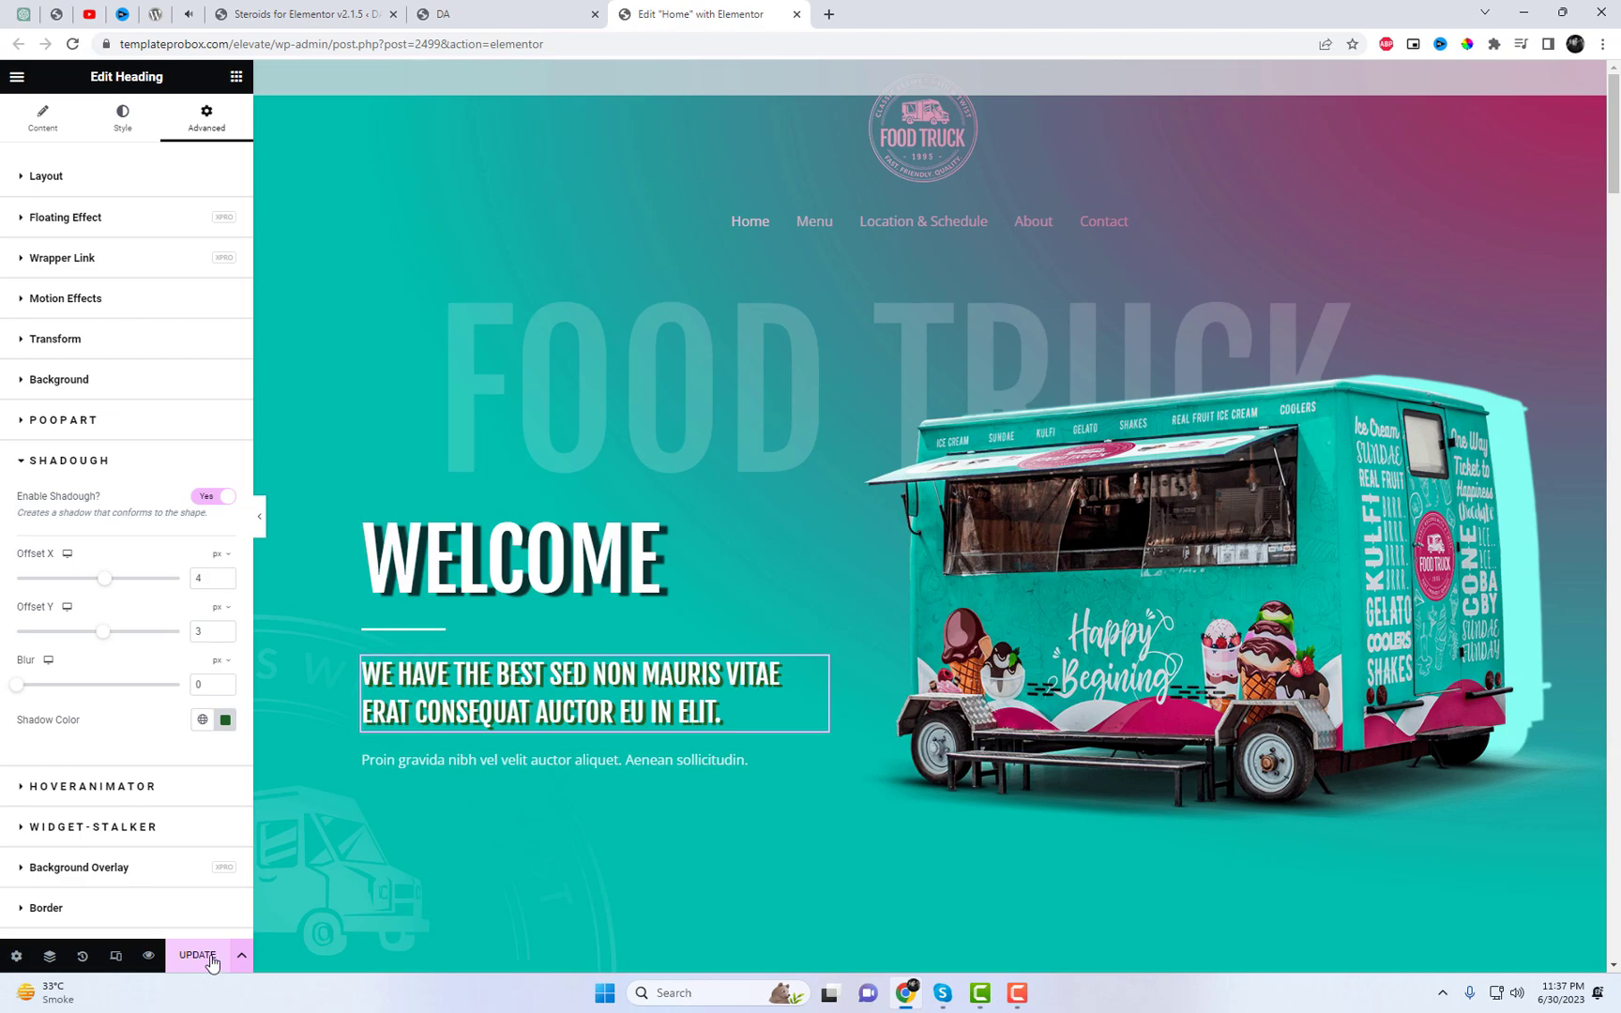
key(ctrl+Page_Up)
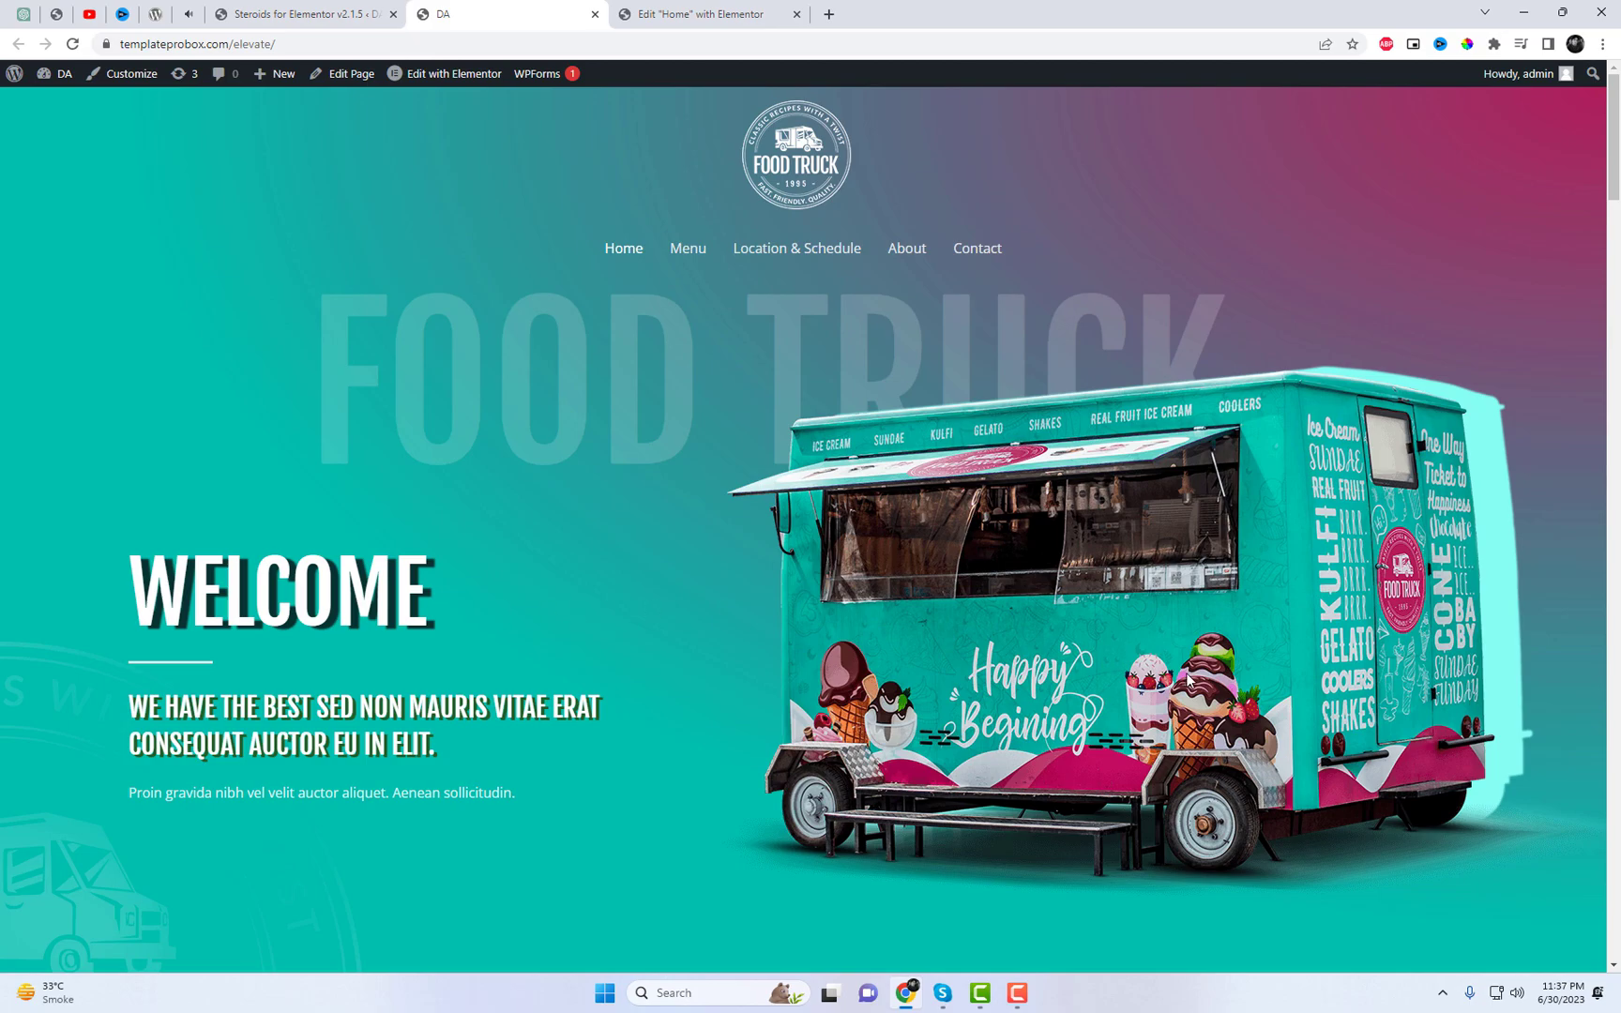
scroll(1187, 677, down, 6)
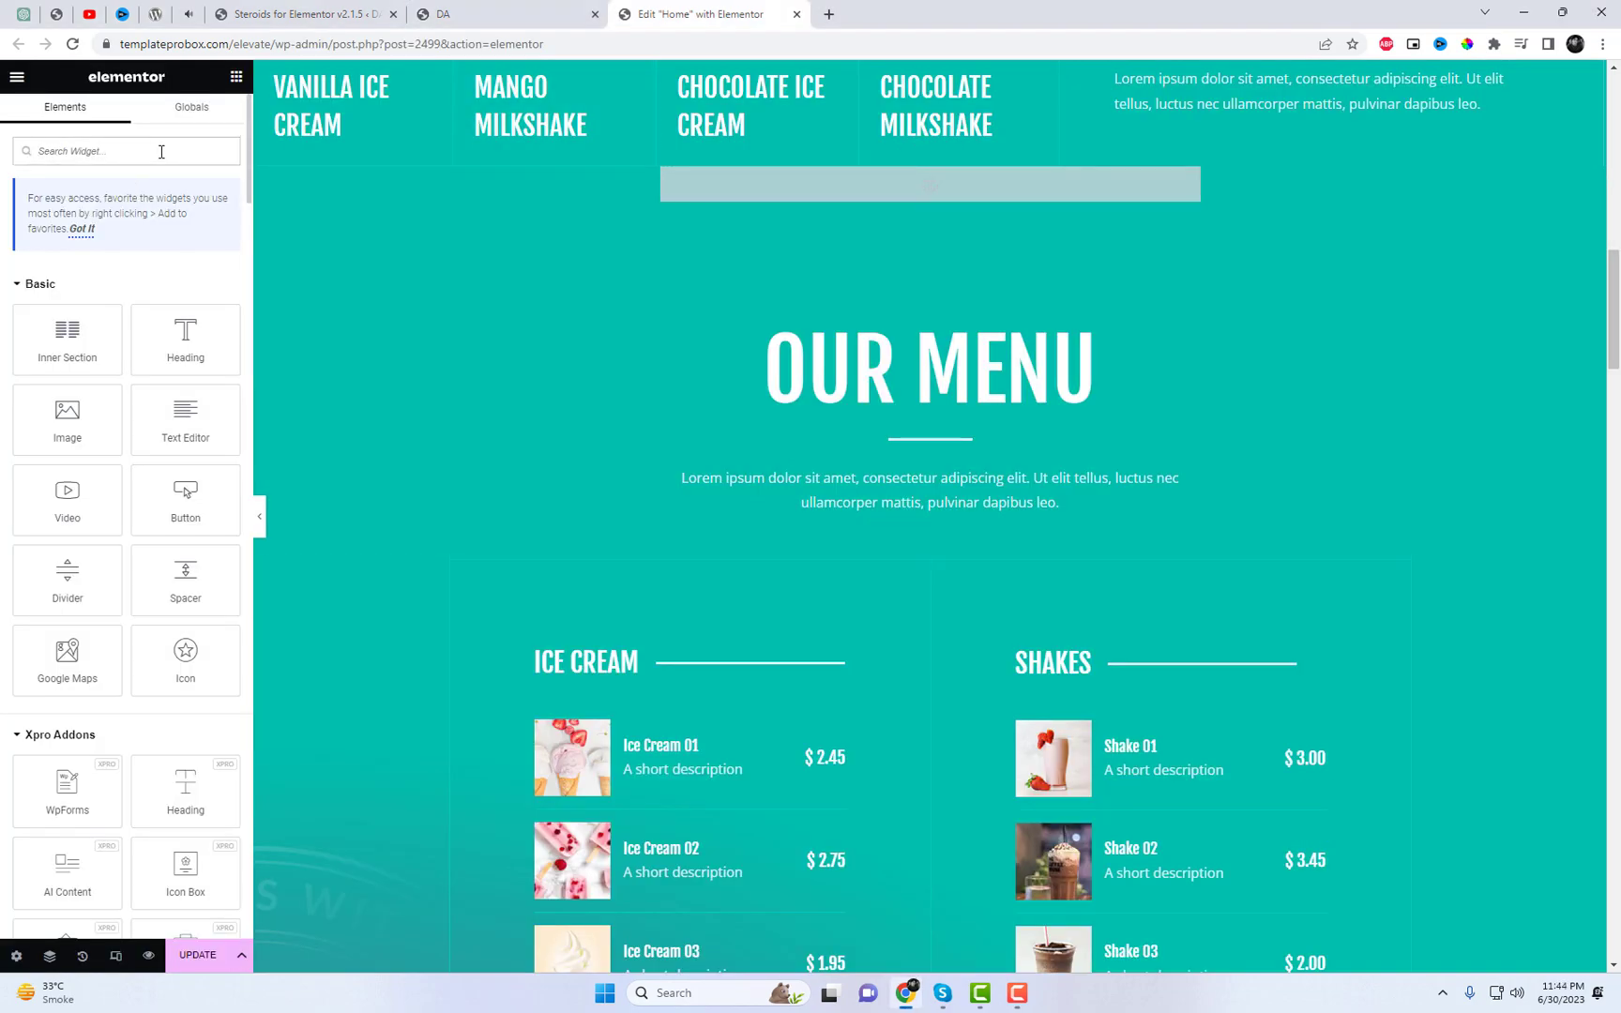
Step: Search for the Image widget, drop it below Our Menu and insert the steak-plate photo
text(image)
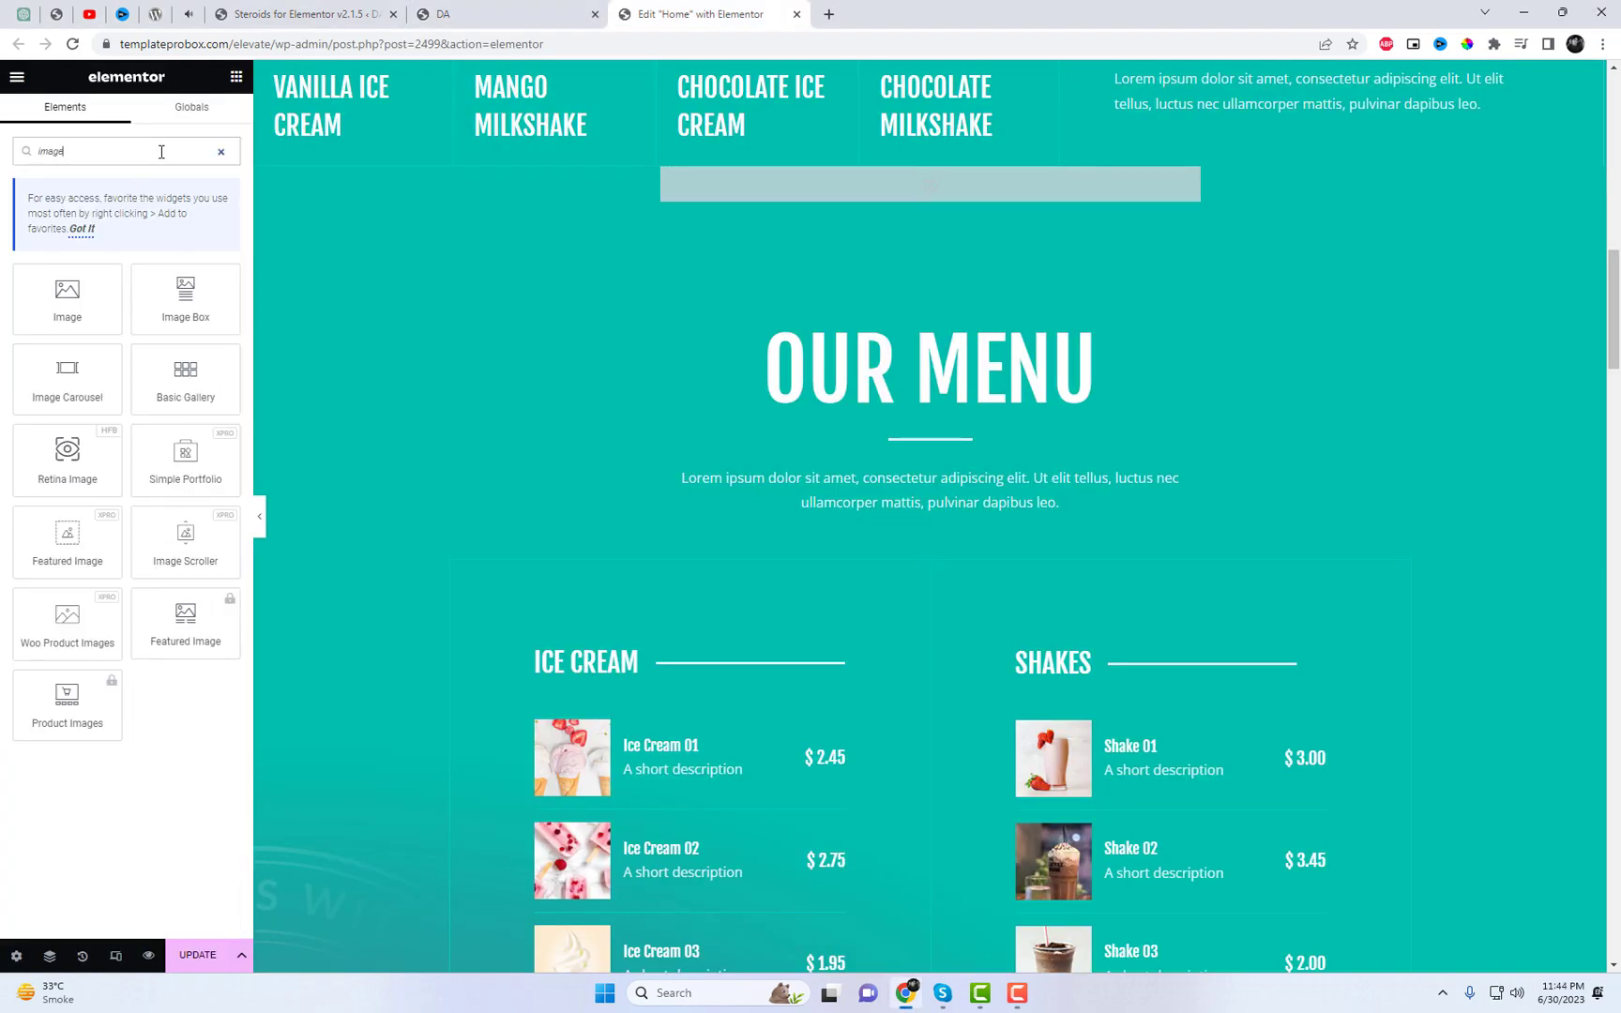
drag(59, 309, 861, 532)
click(191, 269)
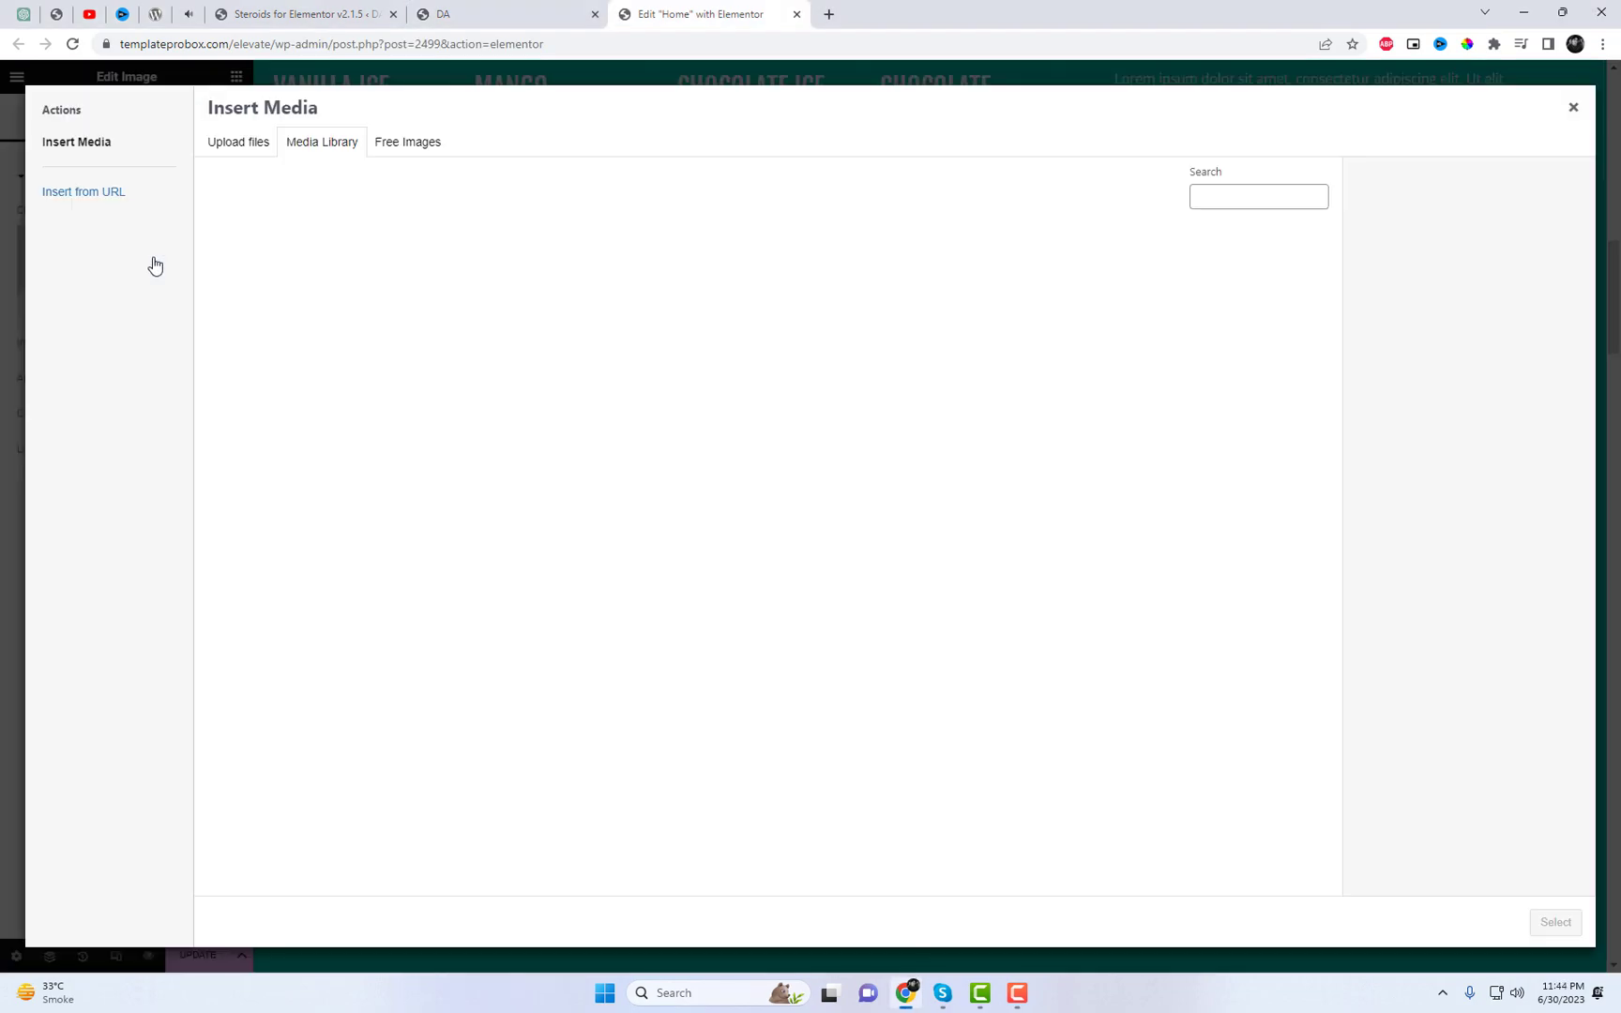
scroll(1006, 568, down, 1)
scroll(391, 433, up, 1)
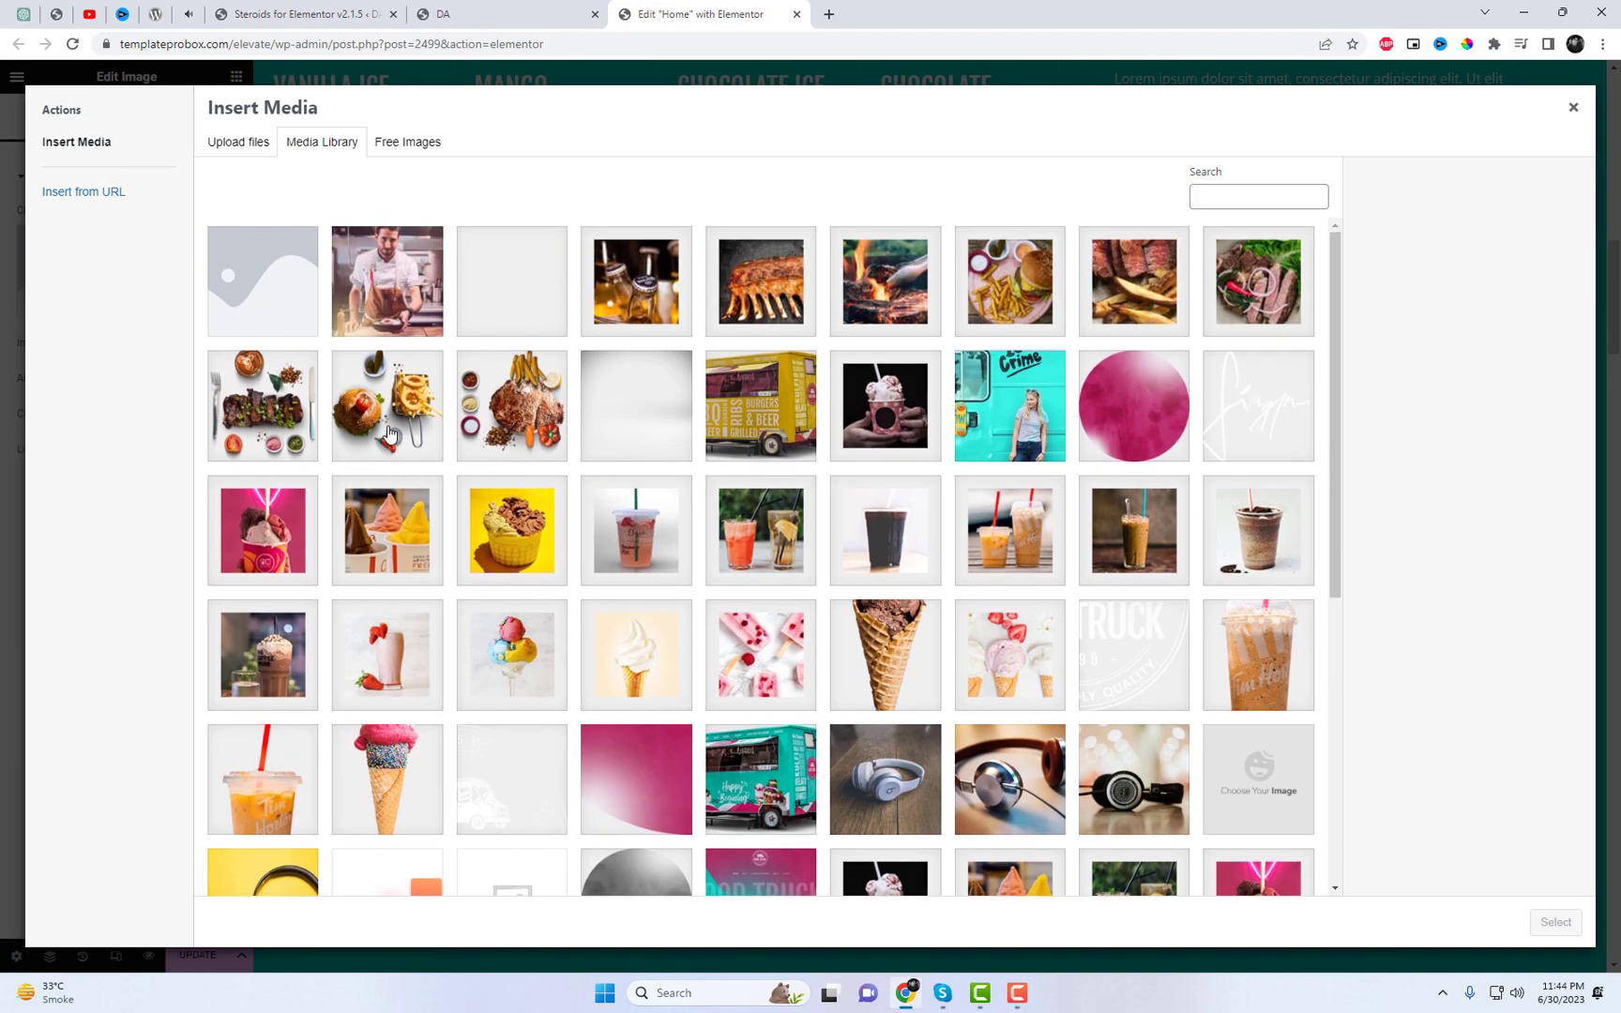
click(390, 434)
click(292, 413)
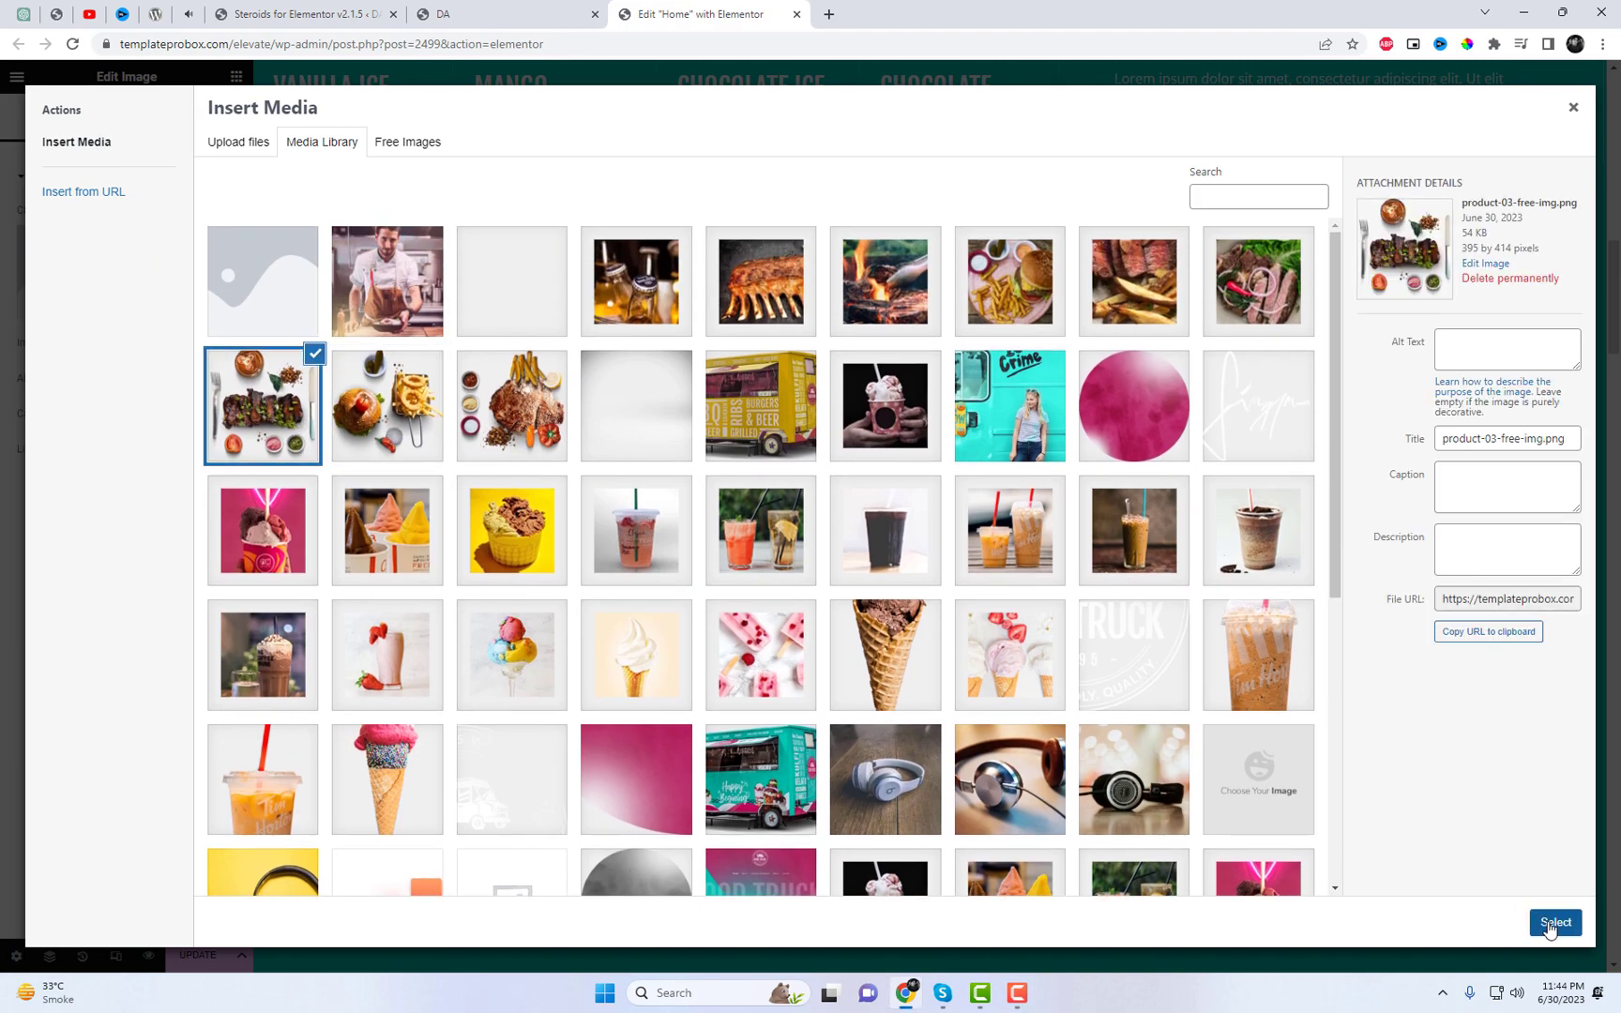
click(1555, 922)
Step: Expand the steak image's Advanced > Shadough settings
scroll(1394, 729, down, 1)
click(190, 129)
scroll(178, 525, down, 4)
click(146, 562)
Step: Enable the steak image's Shadough shadow and colour it a dark teal based on Theme Color 5
click(218, 509)
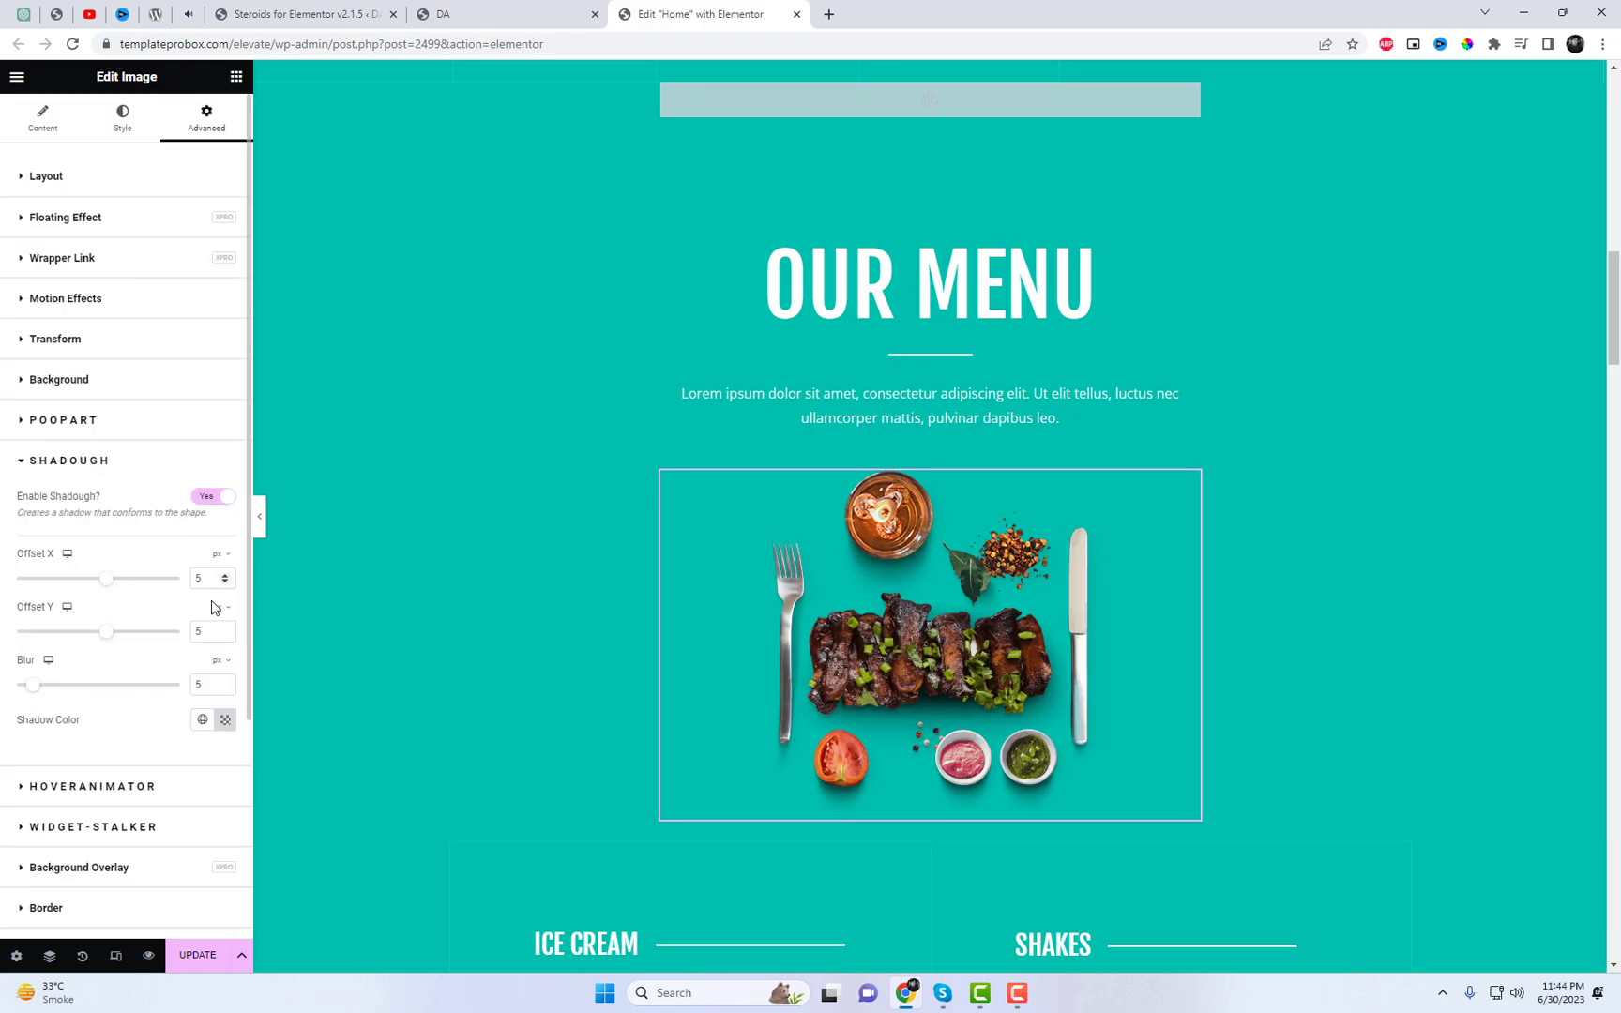
scroll(213, 619, down, 1)
drag(33, 601, 29, 604)
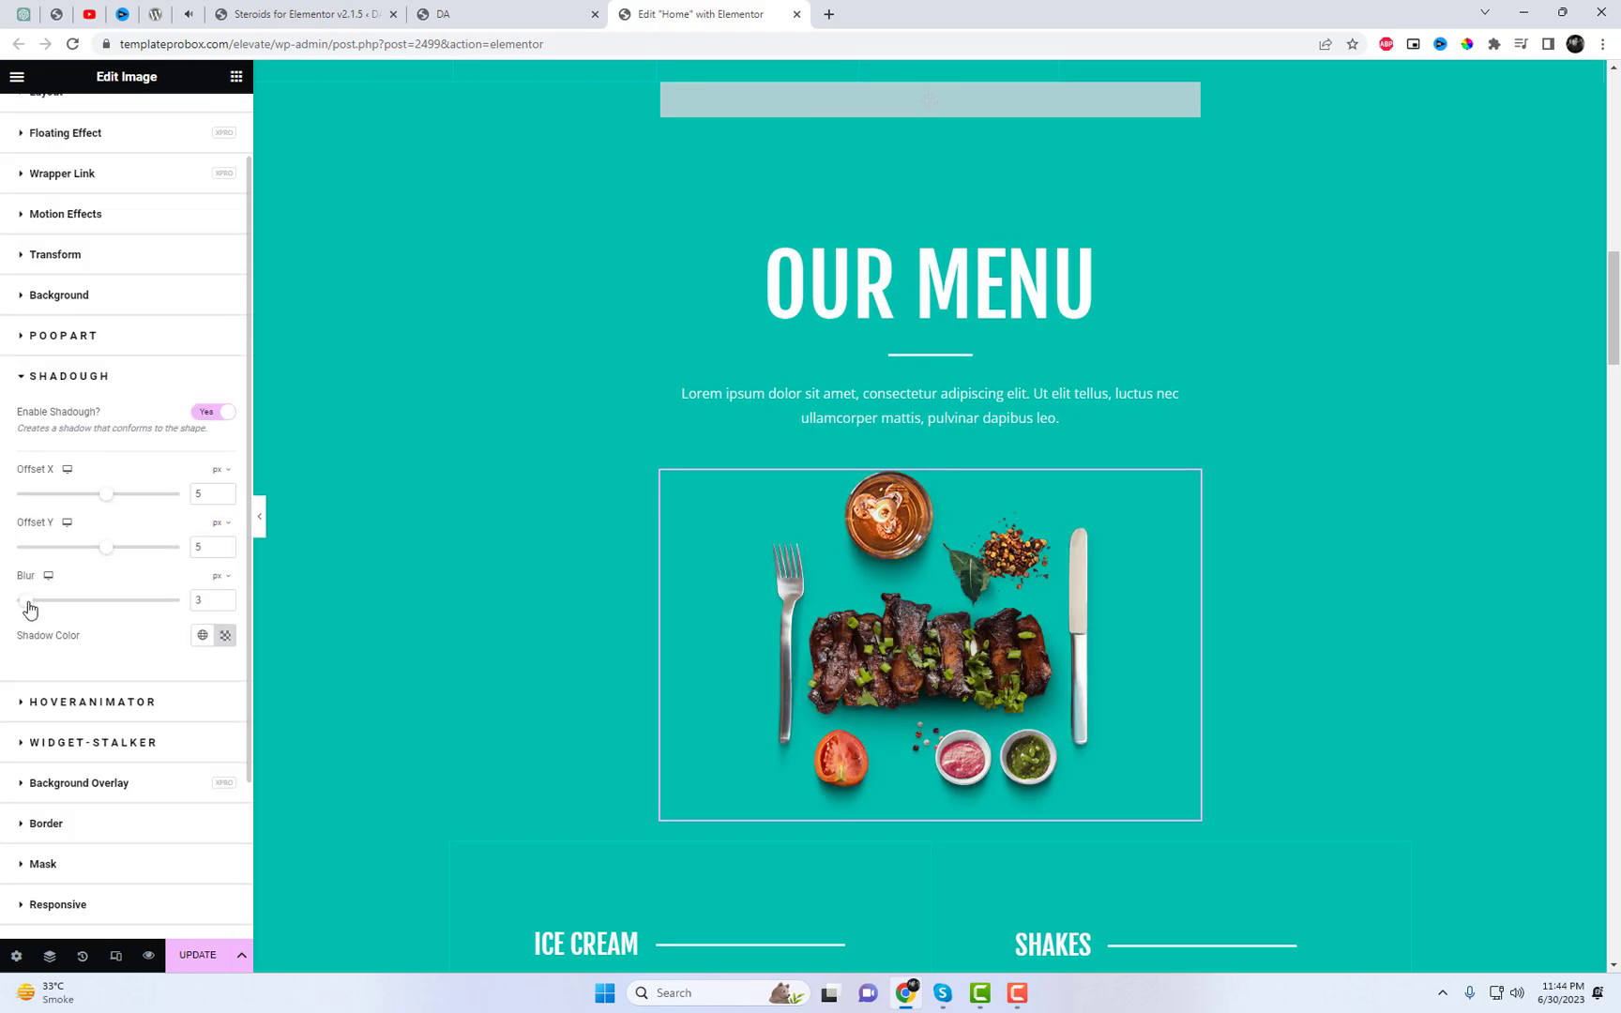
click(202, 635)
scroll(138, 742, down, 2)
scroll(131, 799, down, 2)
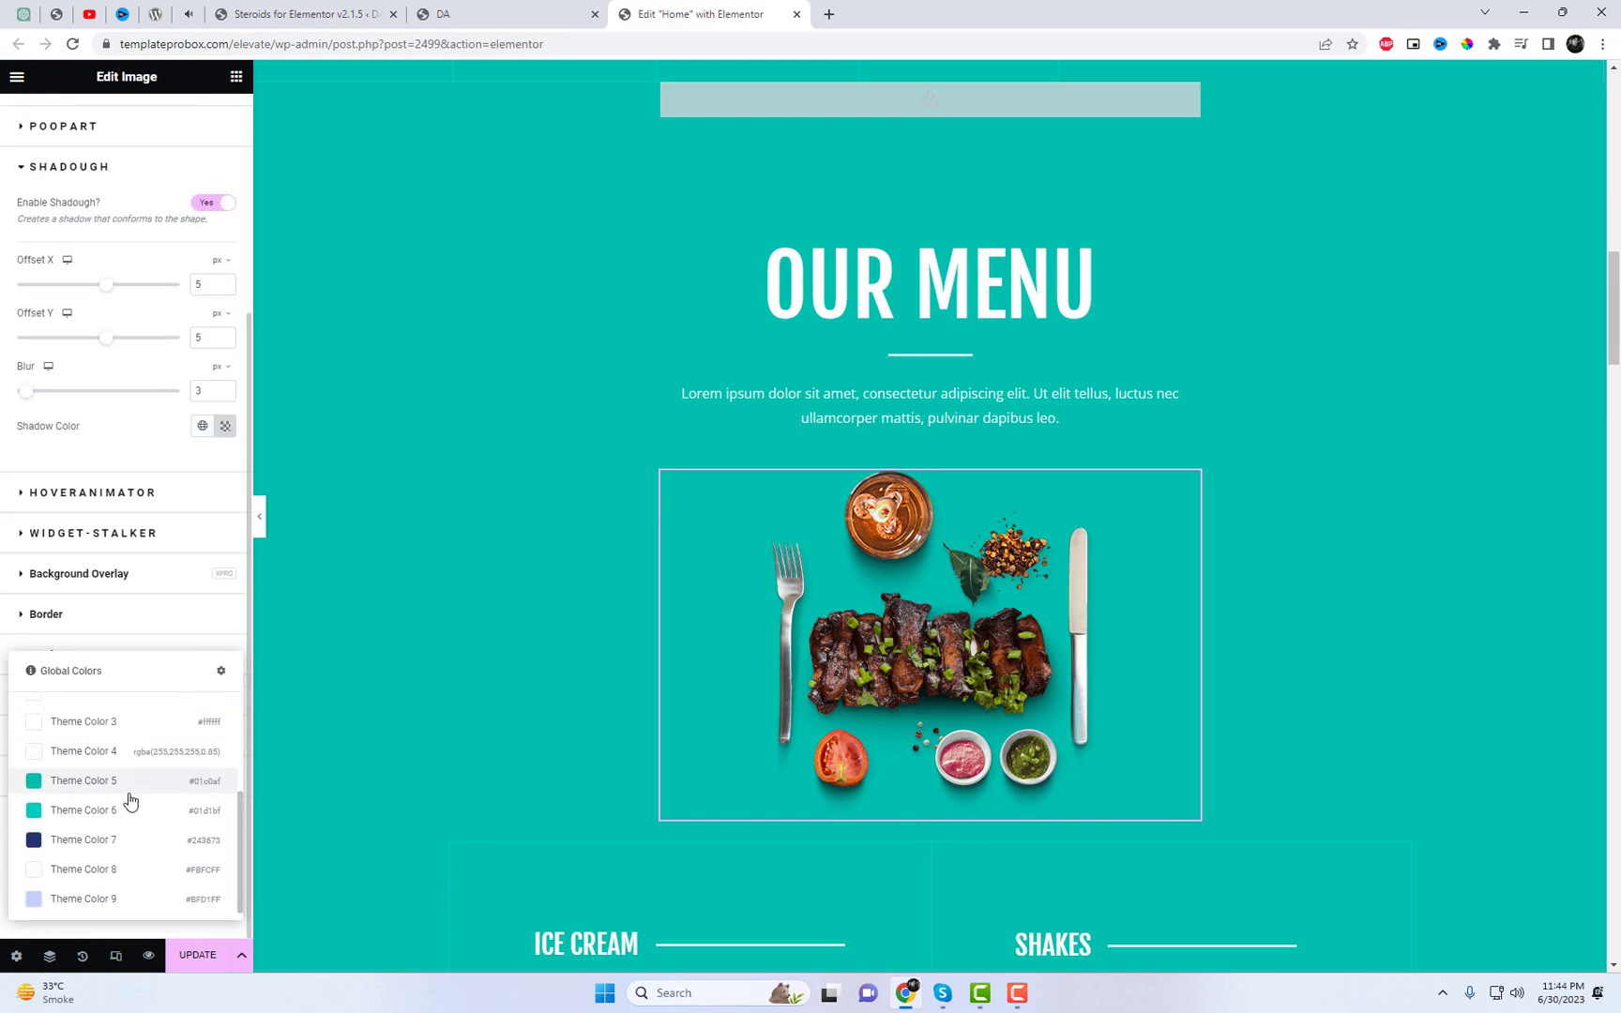
click(120, 782)
click(225, 426)
drag(264, 578, 287, 598)
click(141, 438)
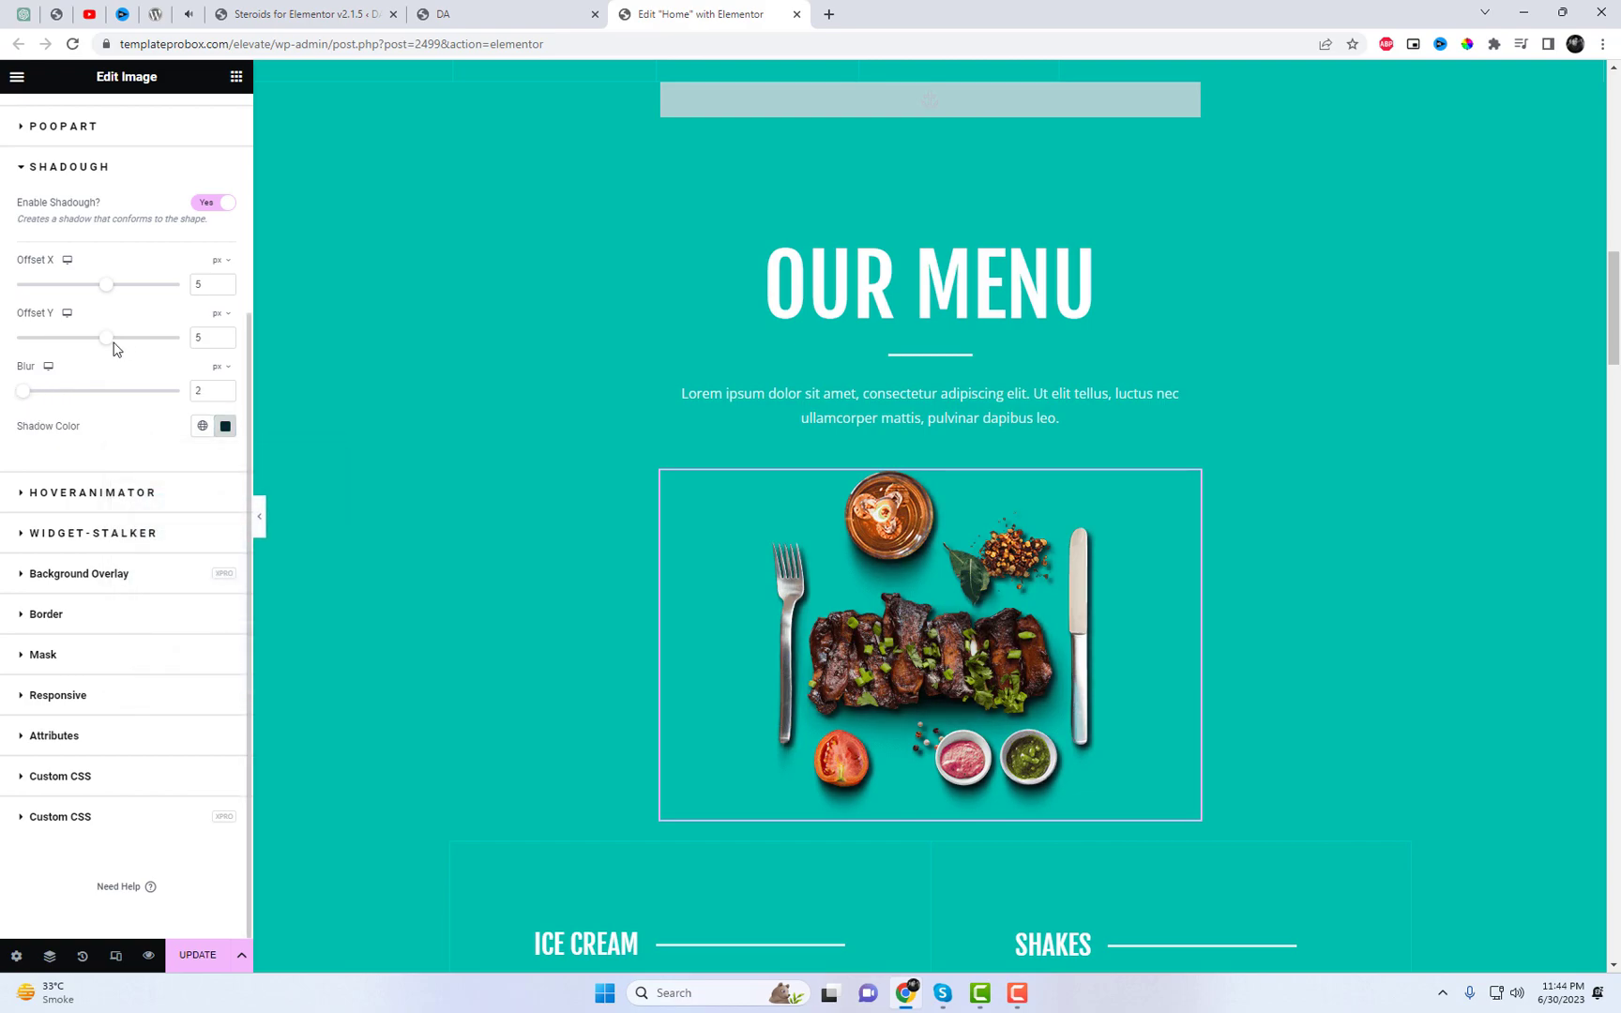
Step: Set the shadow offset X 25, Y -4, blur 1, make it translucent, and save
drag(119, 344, 109, 347)
click(98, 284)
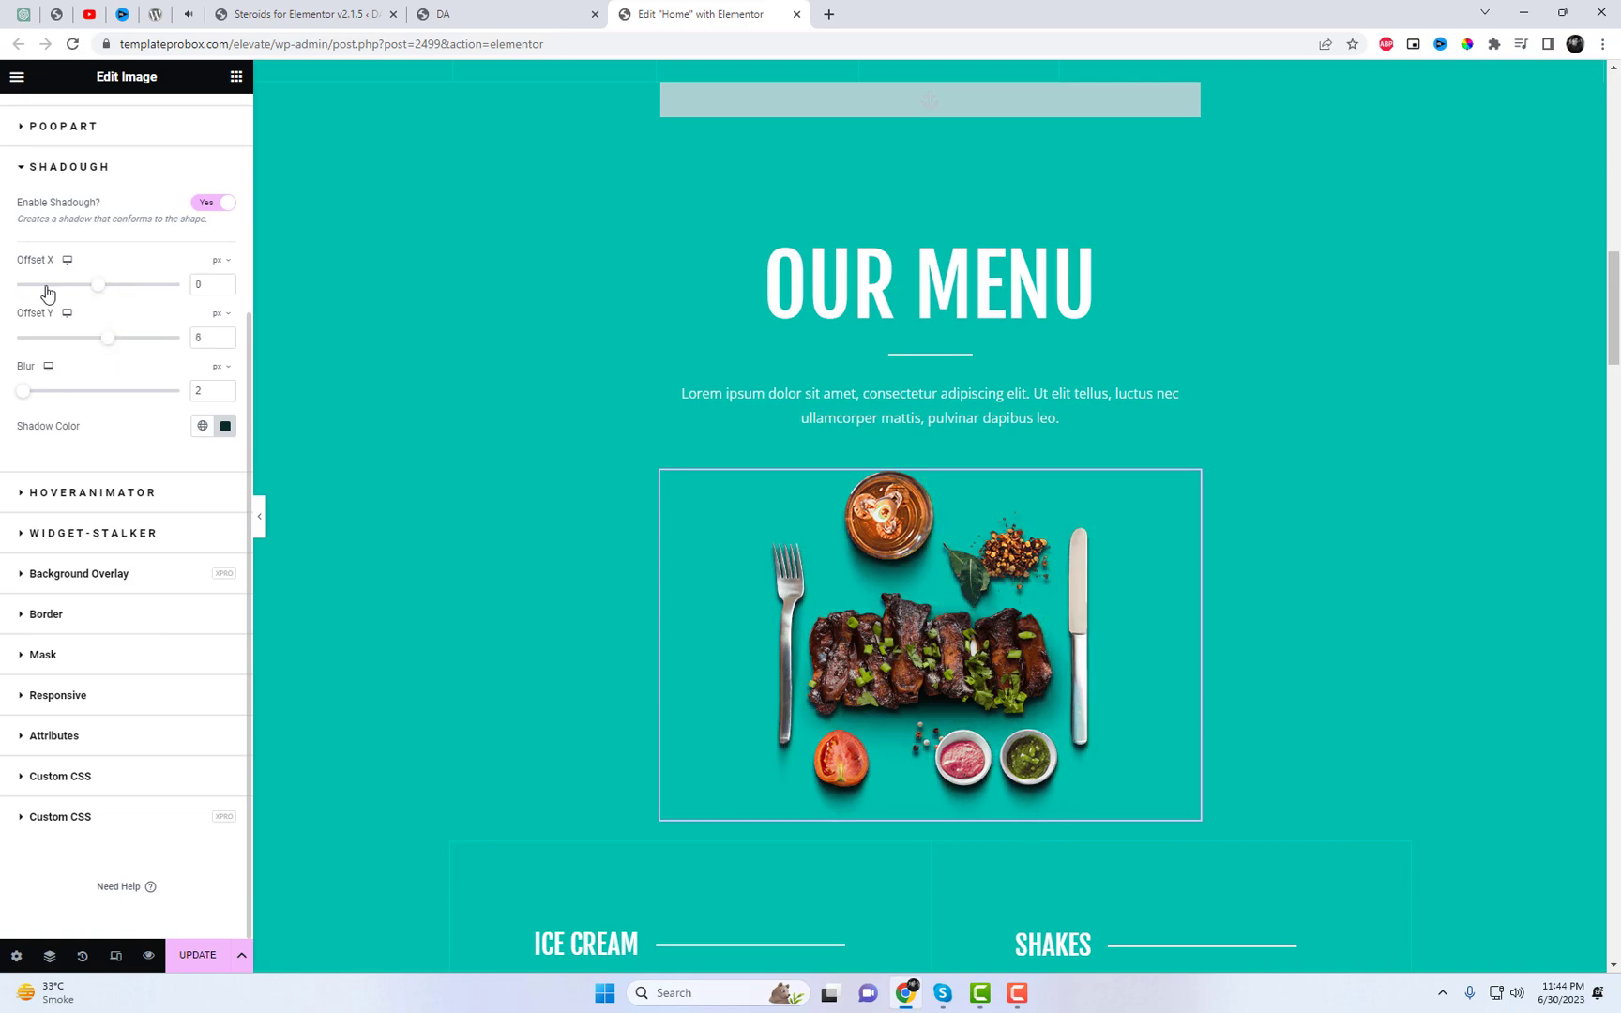
drag(105, 292, 72, 289)
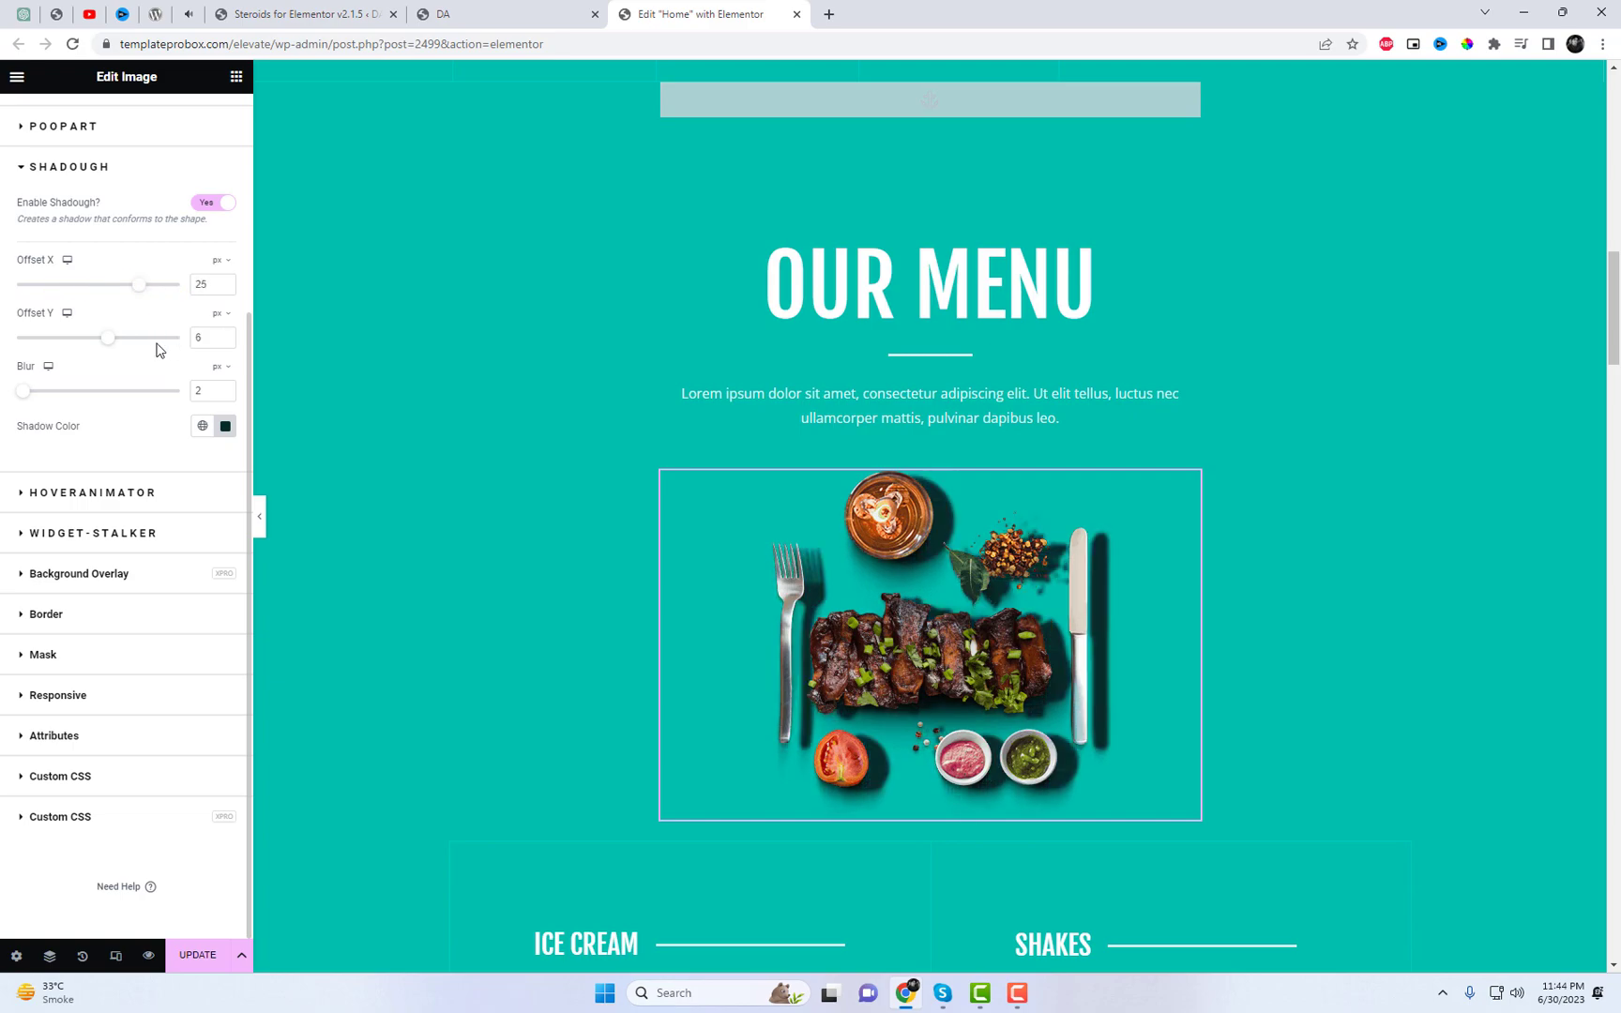
drag(110, 348, 94, 352)
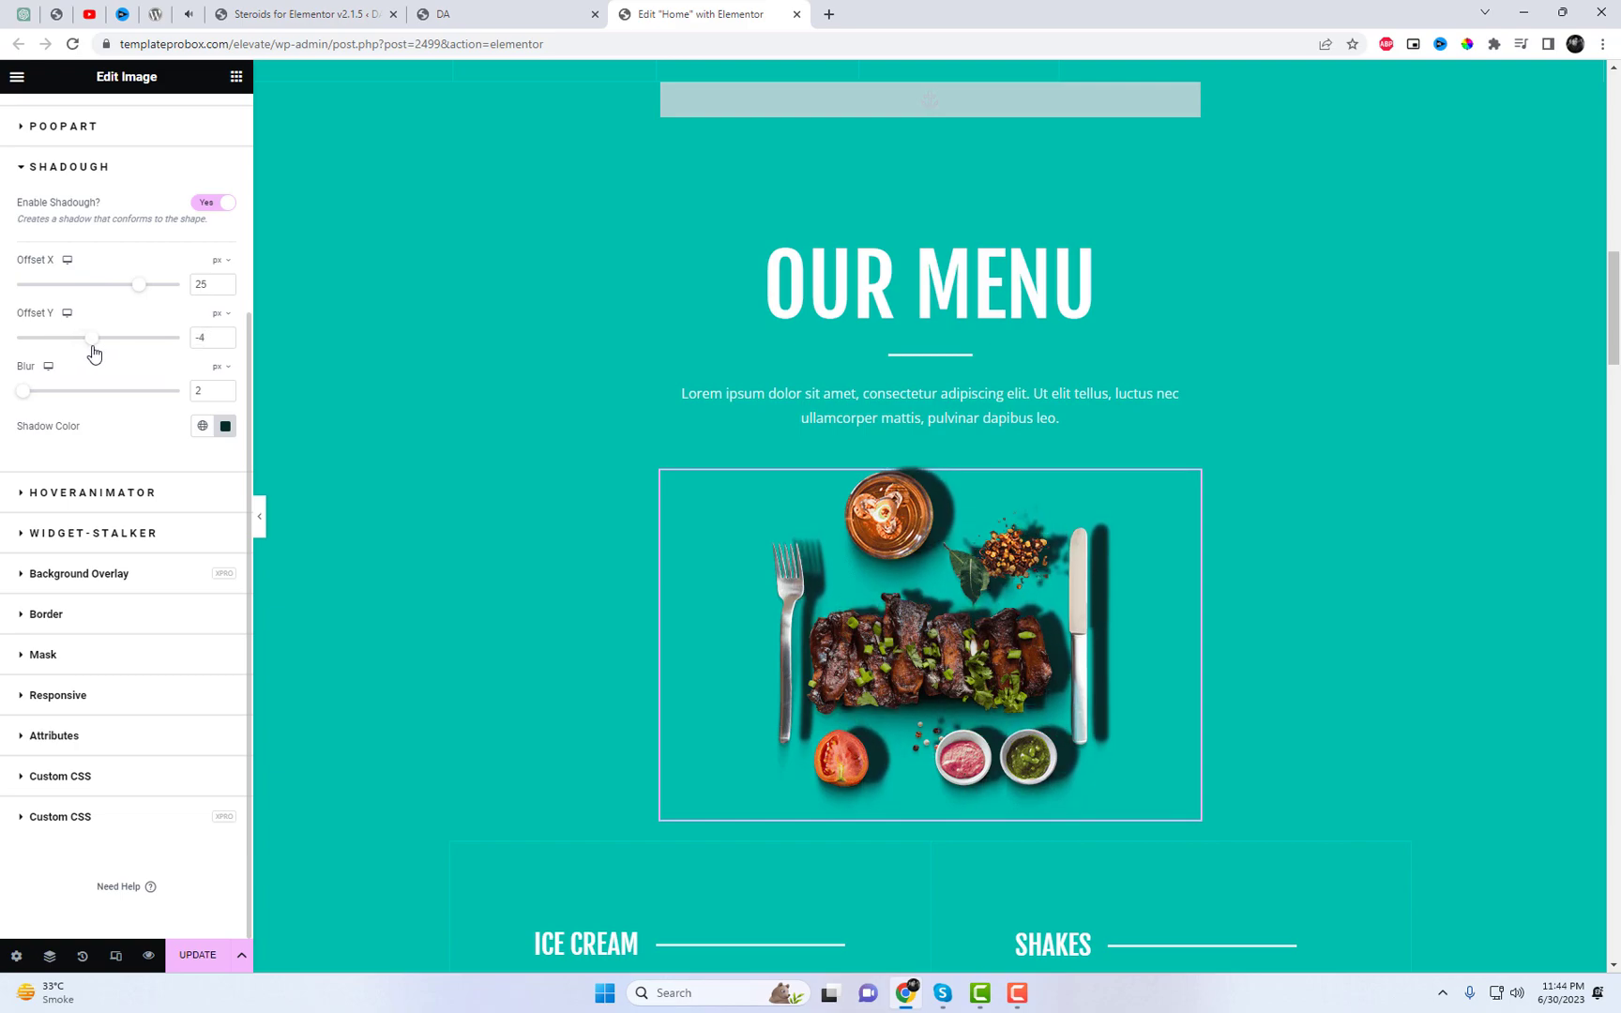
drag(22, 394, 6, 401)
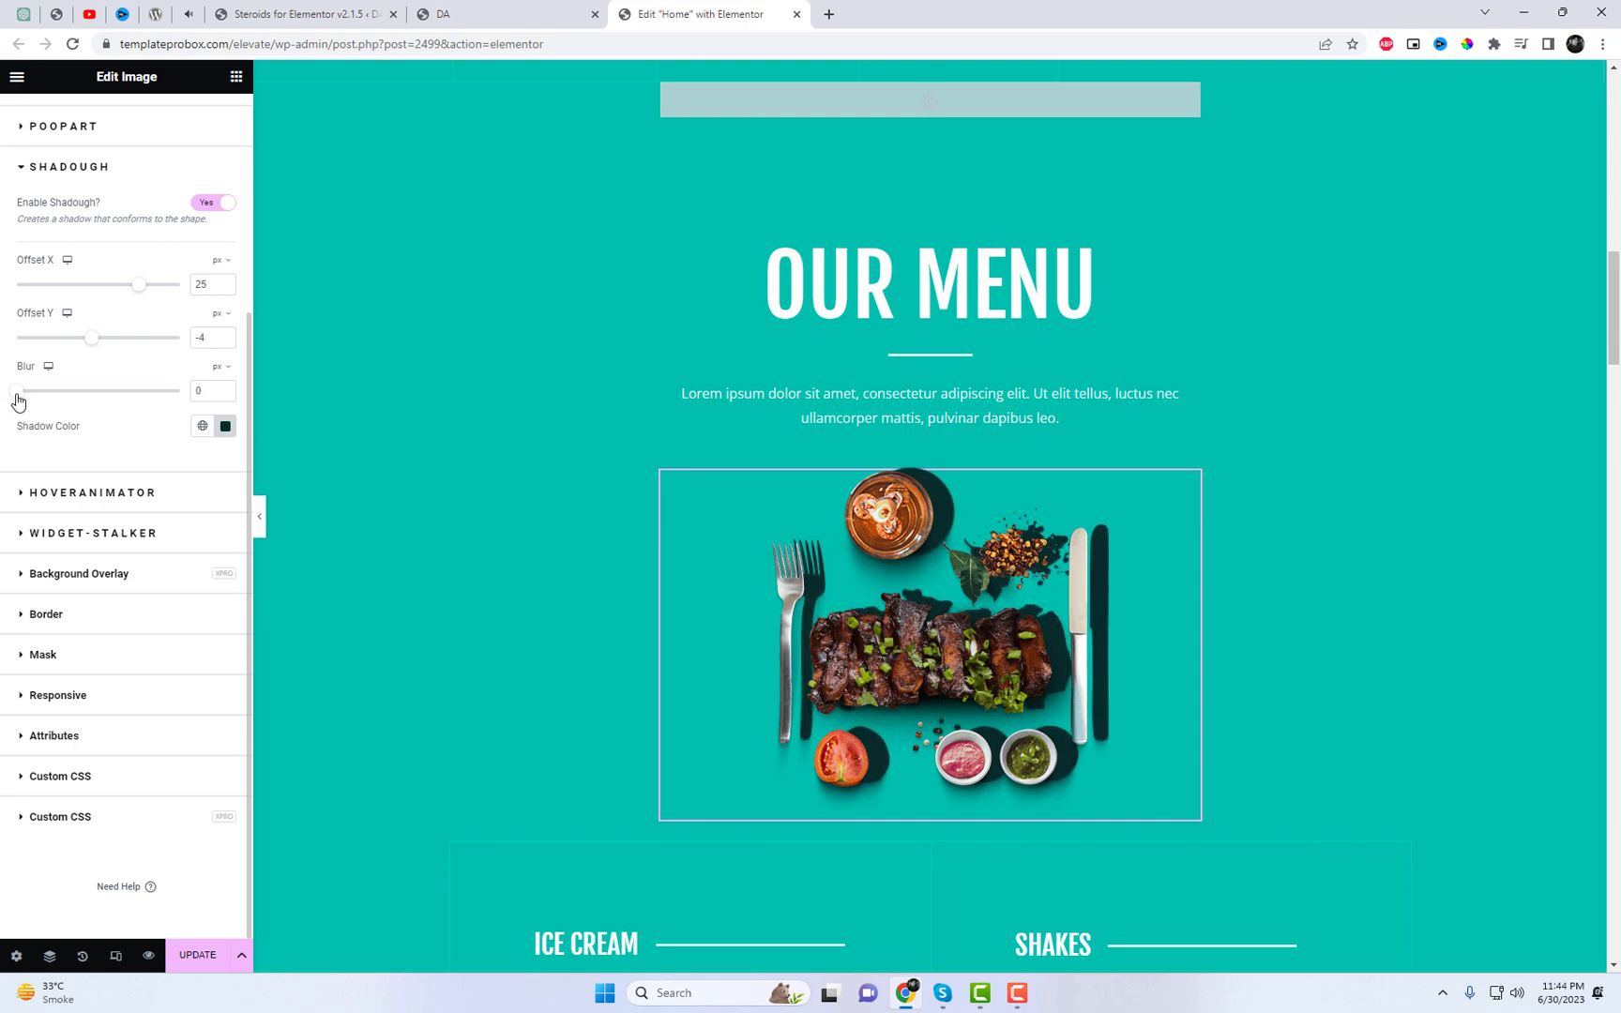
click(225, 426)
mouse_move(284, 649)
mouse_down()
mouse_move(253, 649)
mouse_move(296, 663)
mouse_up()
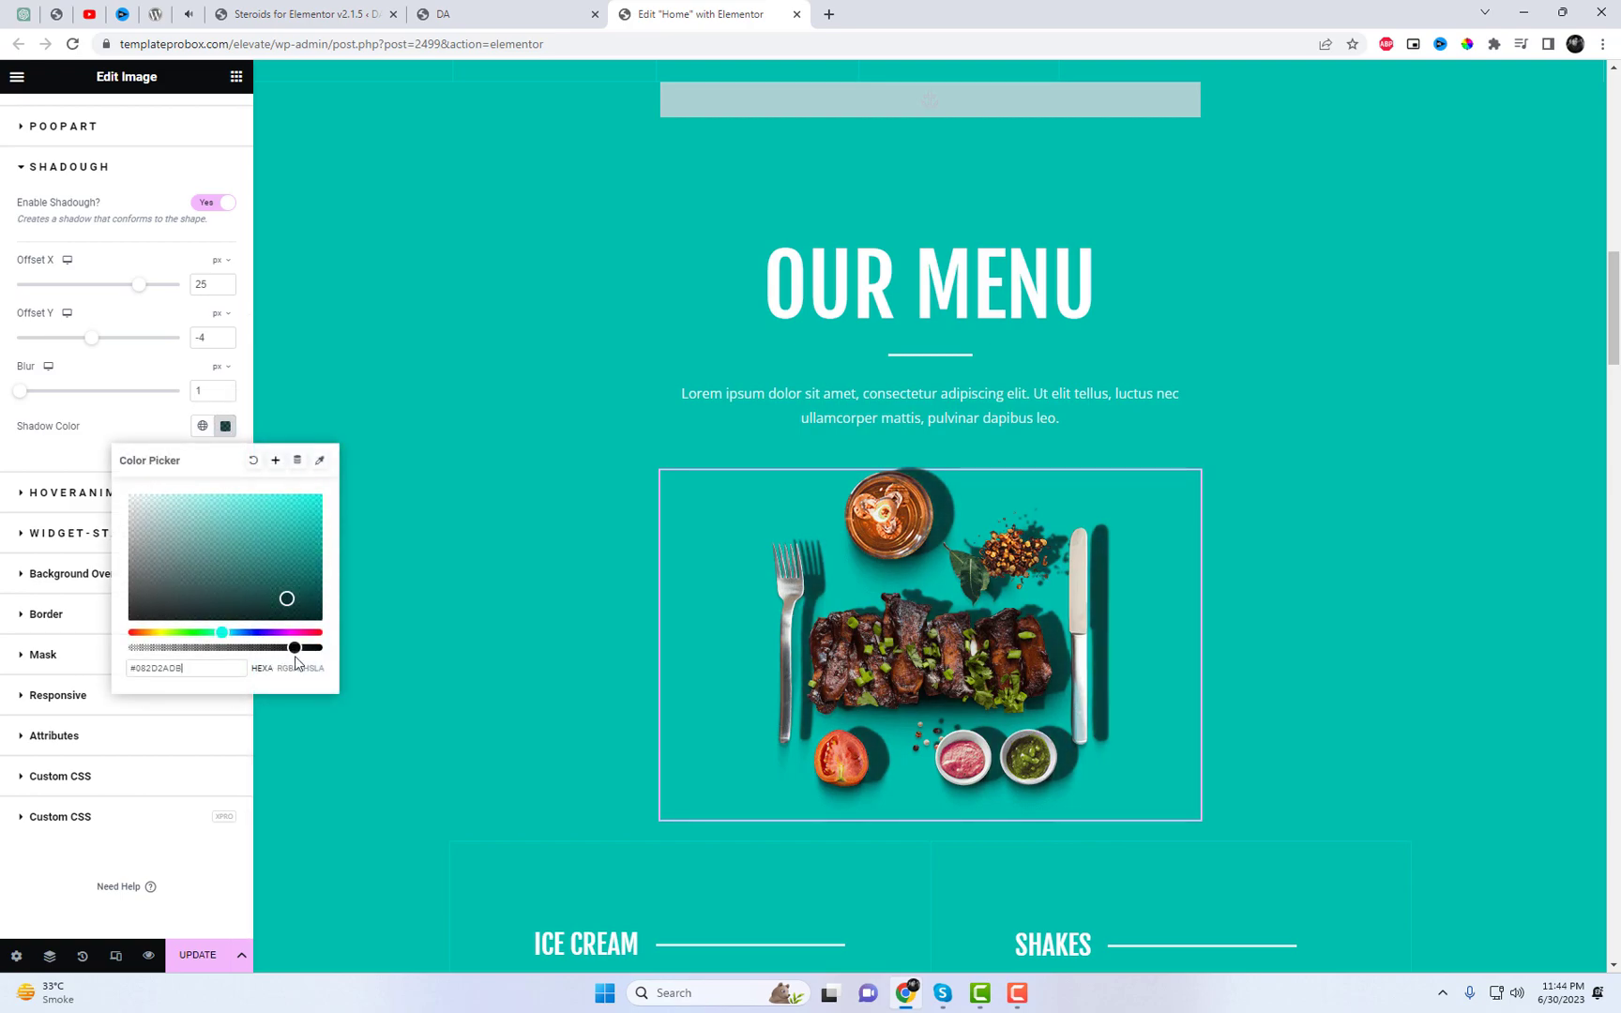
click(198, 955)
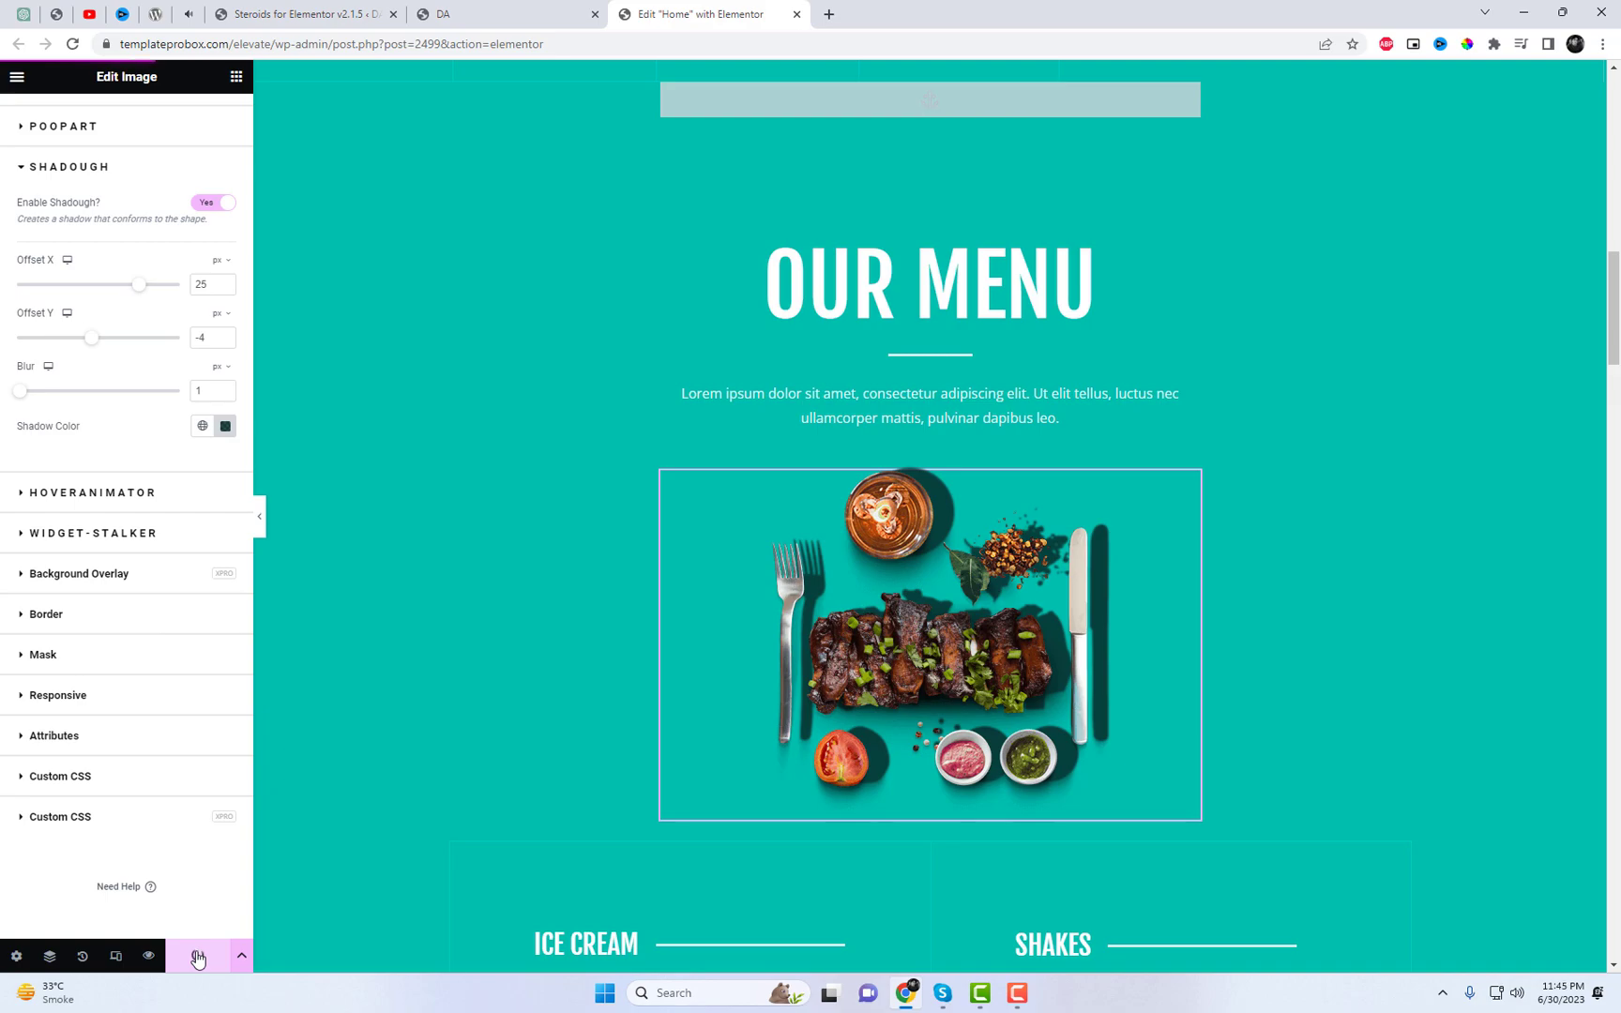
Step: Scroll the live homepage down to Our Menu to see the steak plate's teal shadow
key(ctrl+shift+Tab)
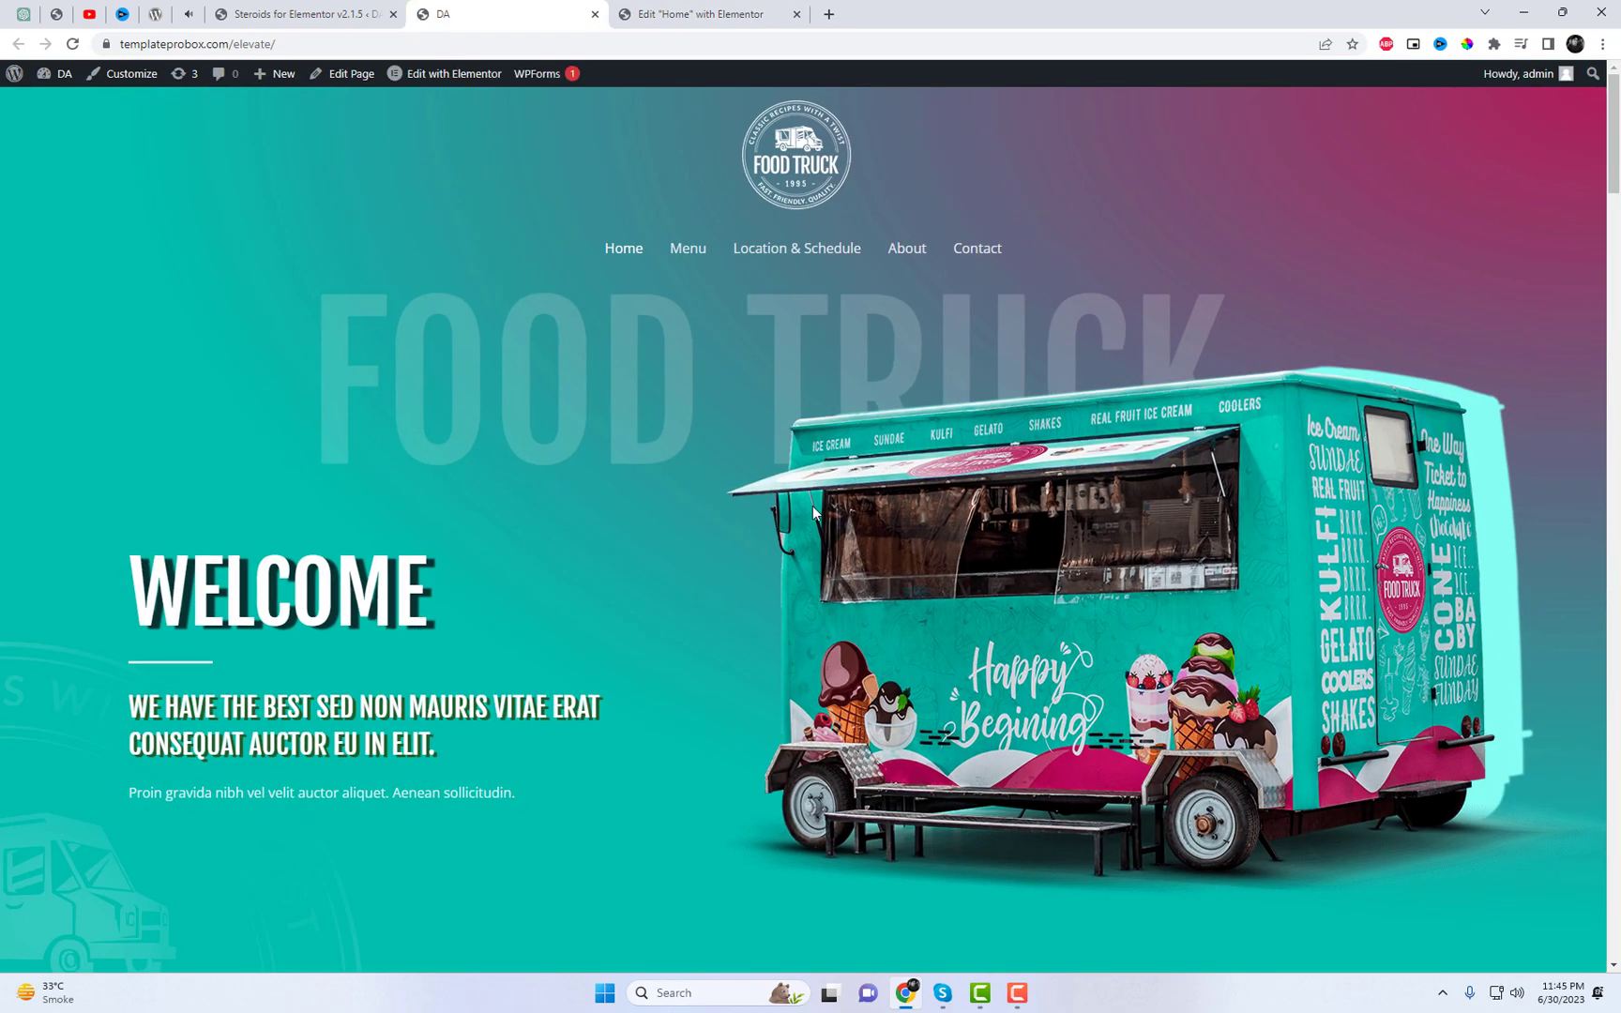
scroll(1468, 537, down, 8)
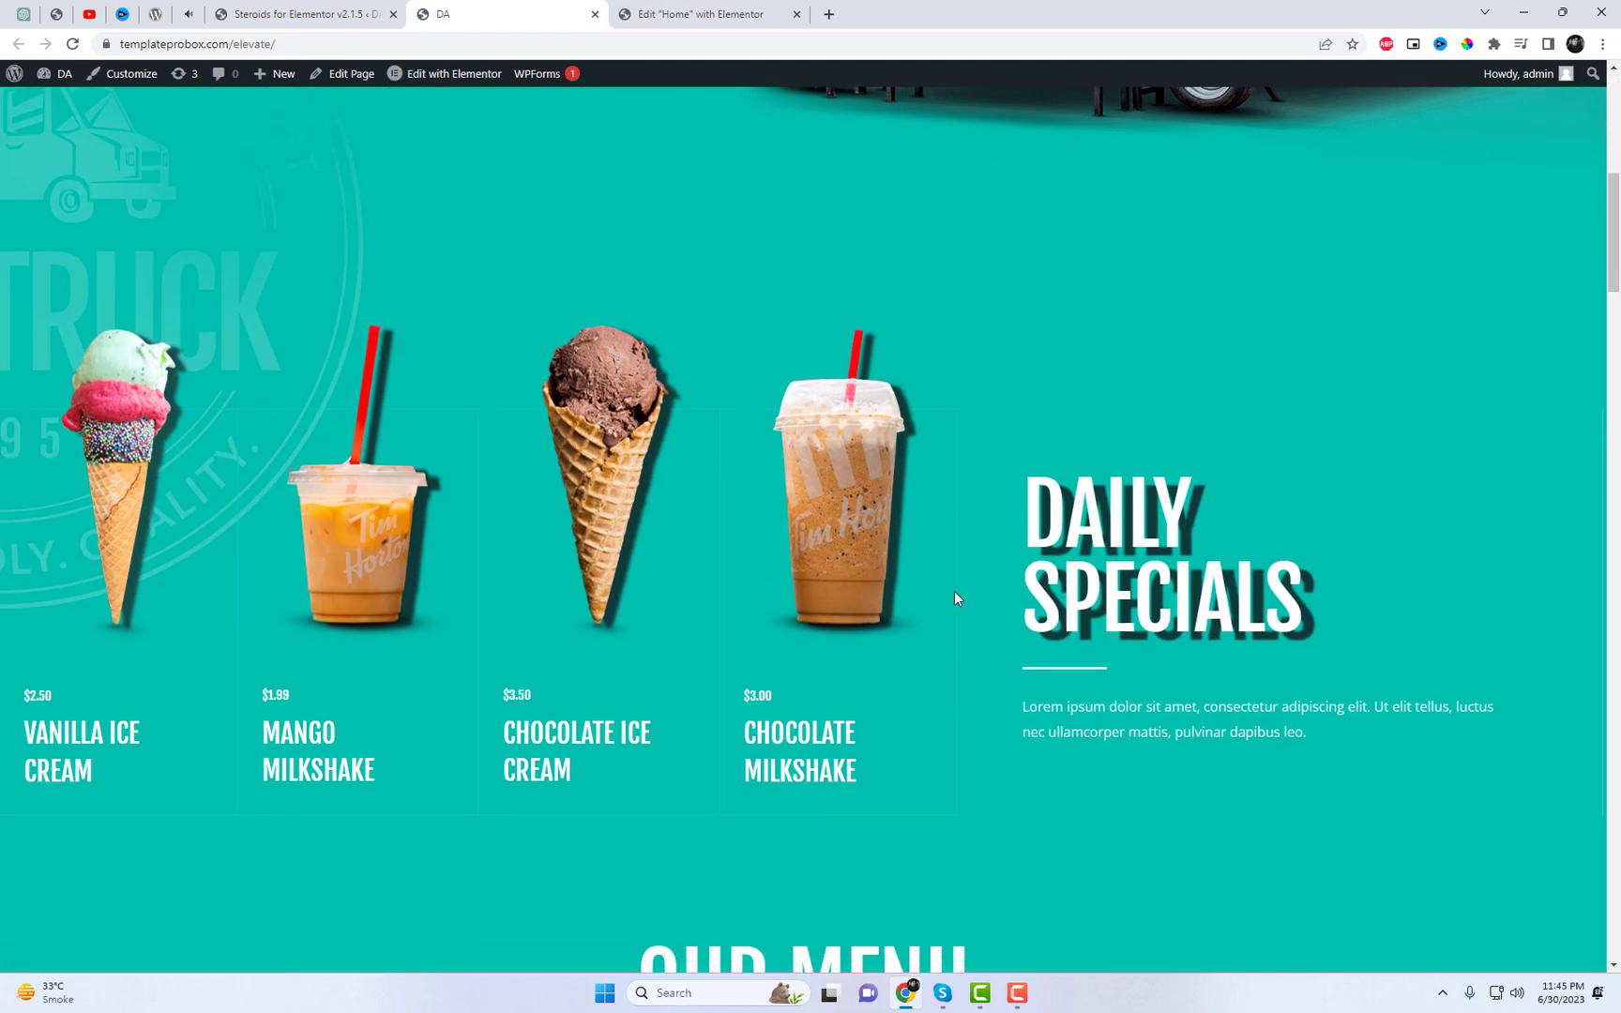
scroll(1246, 574, down, 9)
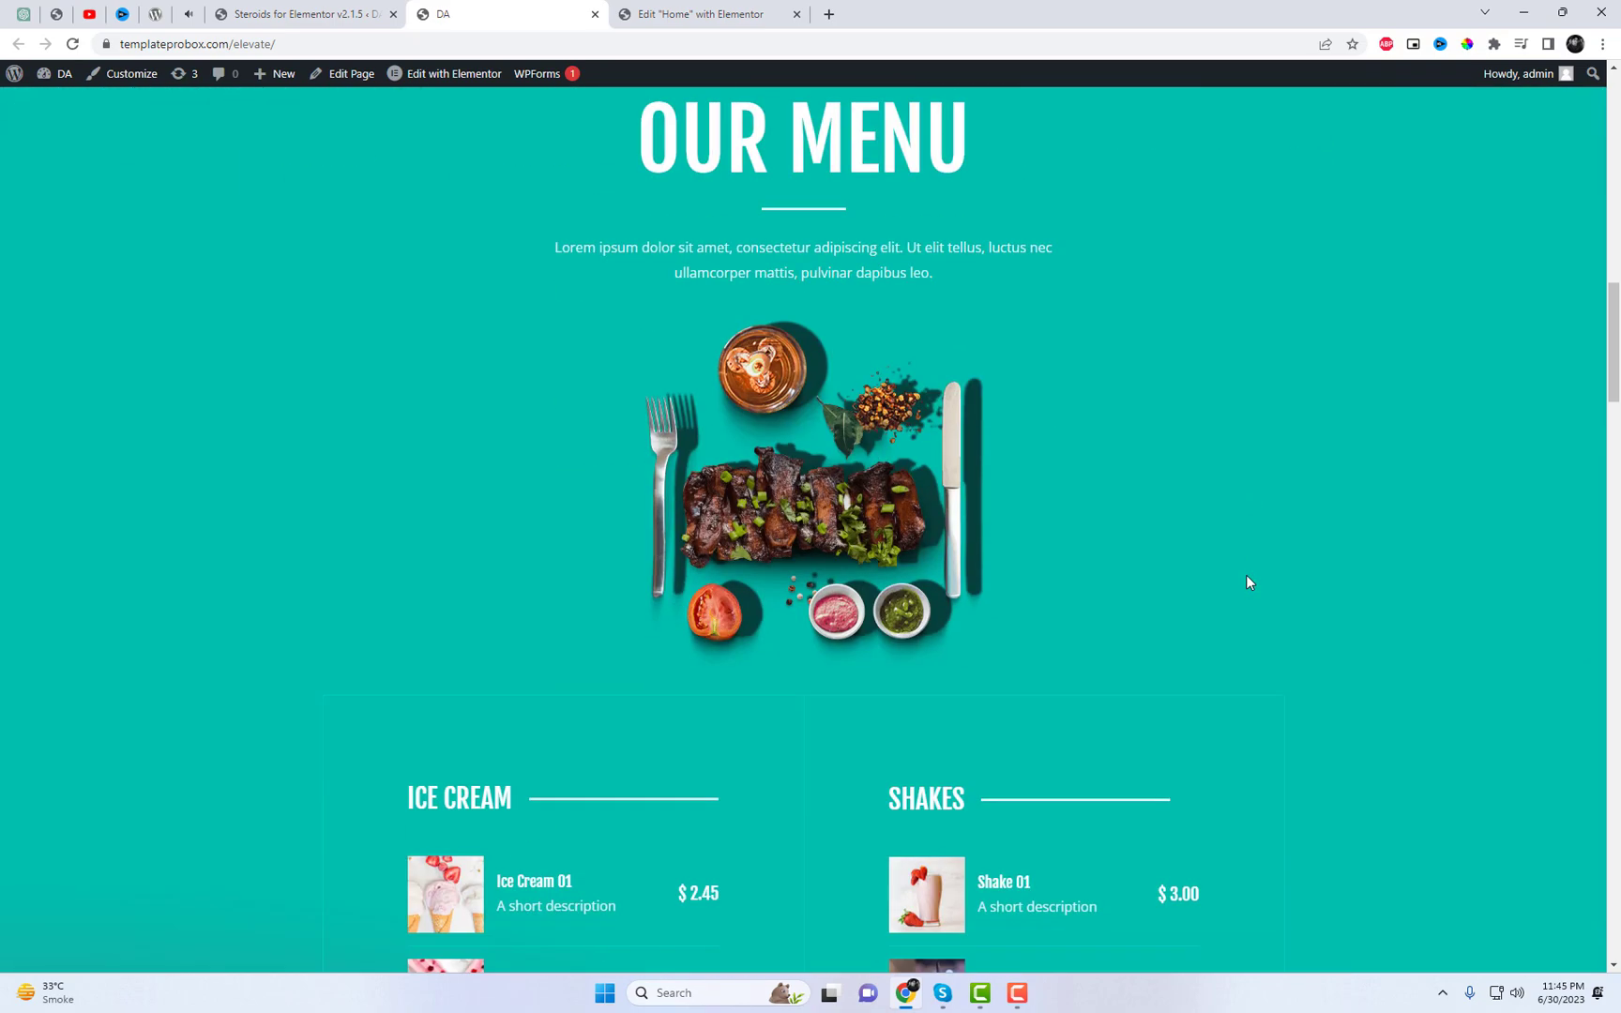